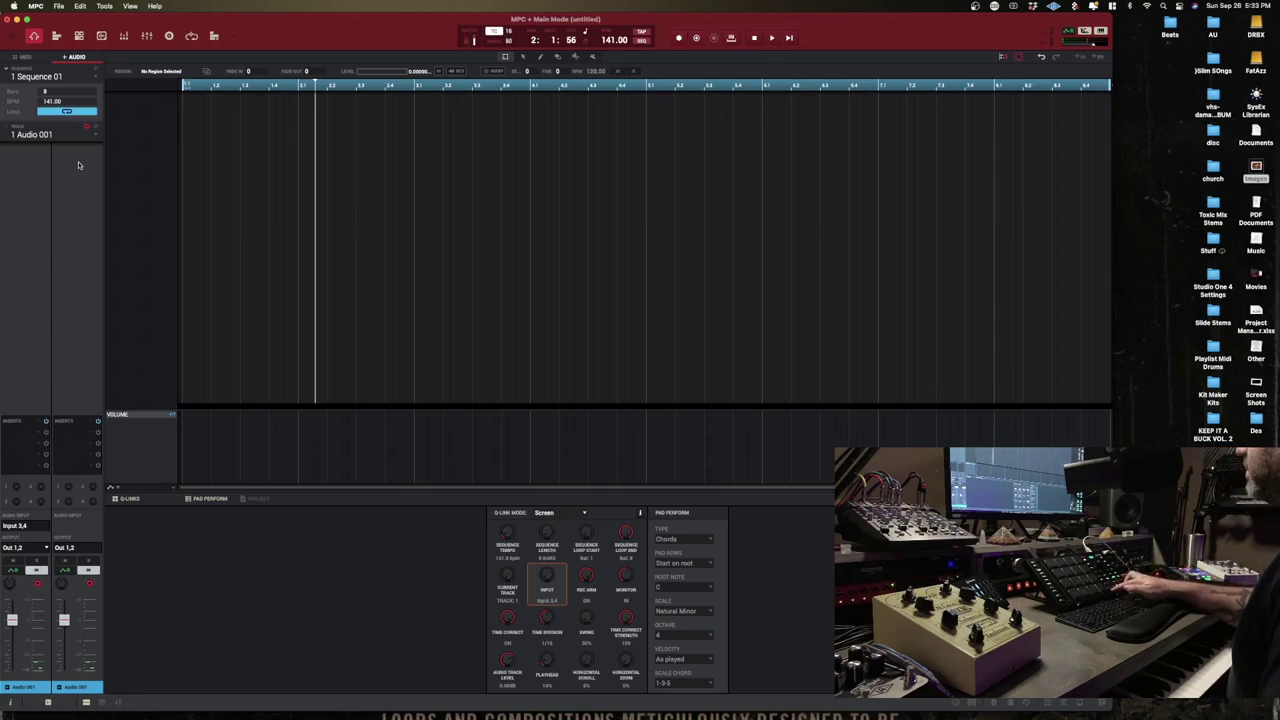
Step: Record an audio take from Input 3,4 across the 8-bar sequence on track Audio 001
key("space")
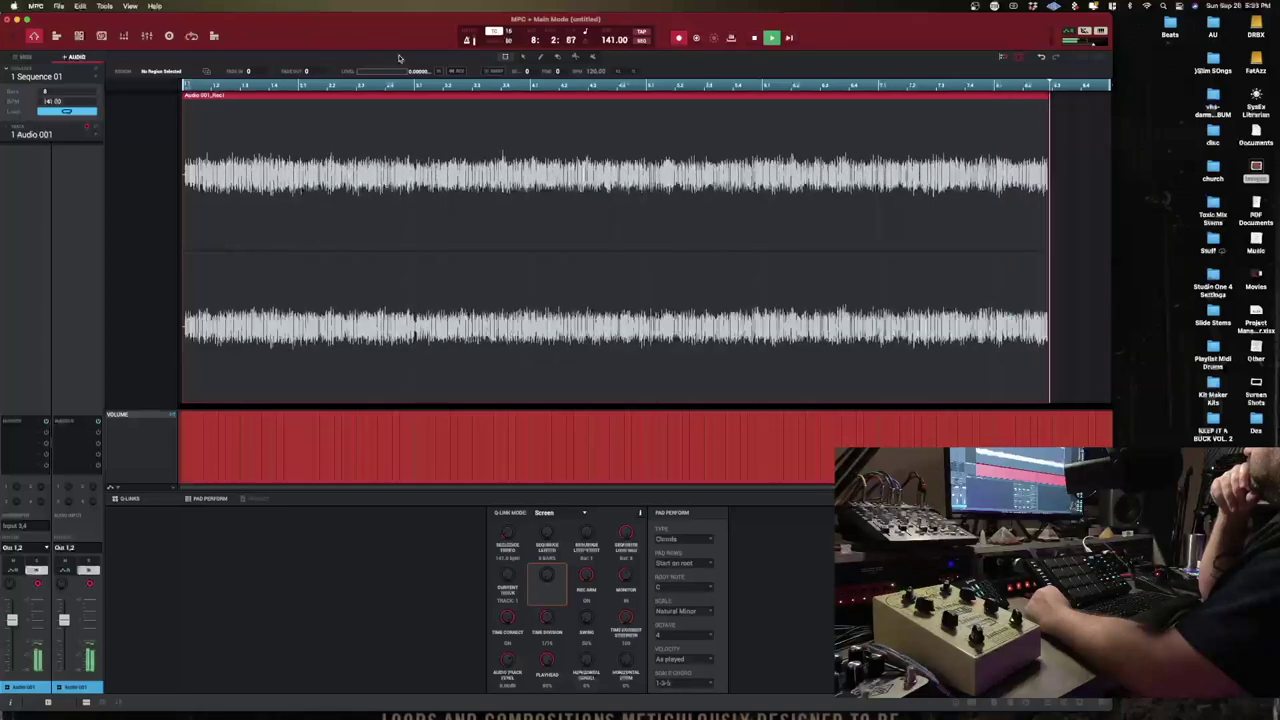
key("space")
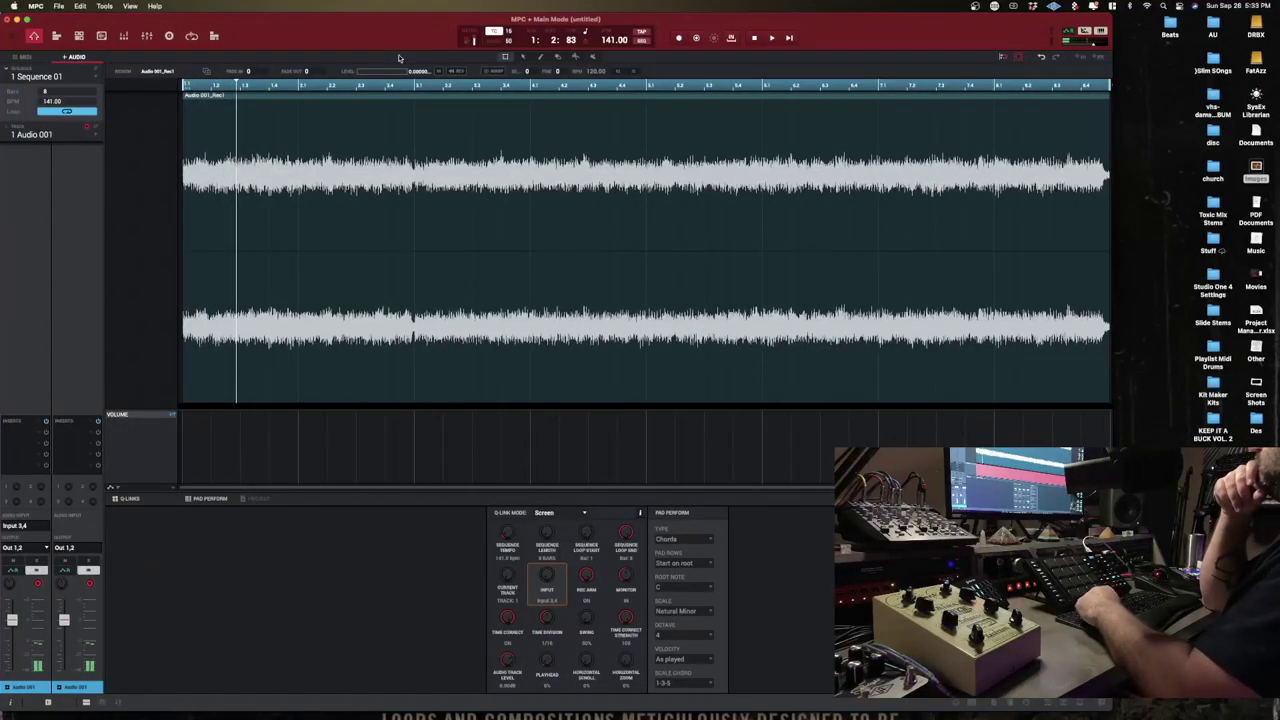
Step: Switch to MIDI Track 01, assign the program MIDI 002 to it, and briefly test the sequence playback
left_click(17, 56)
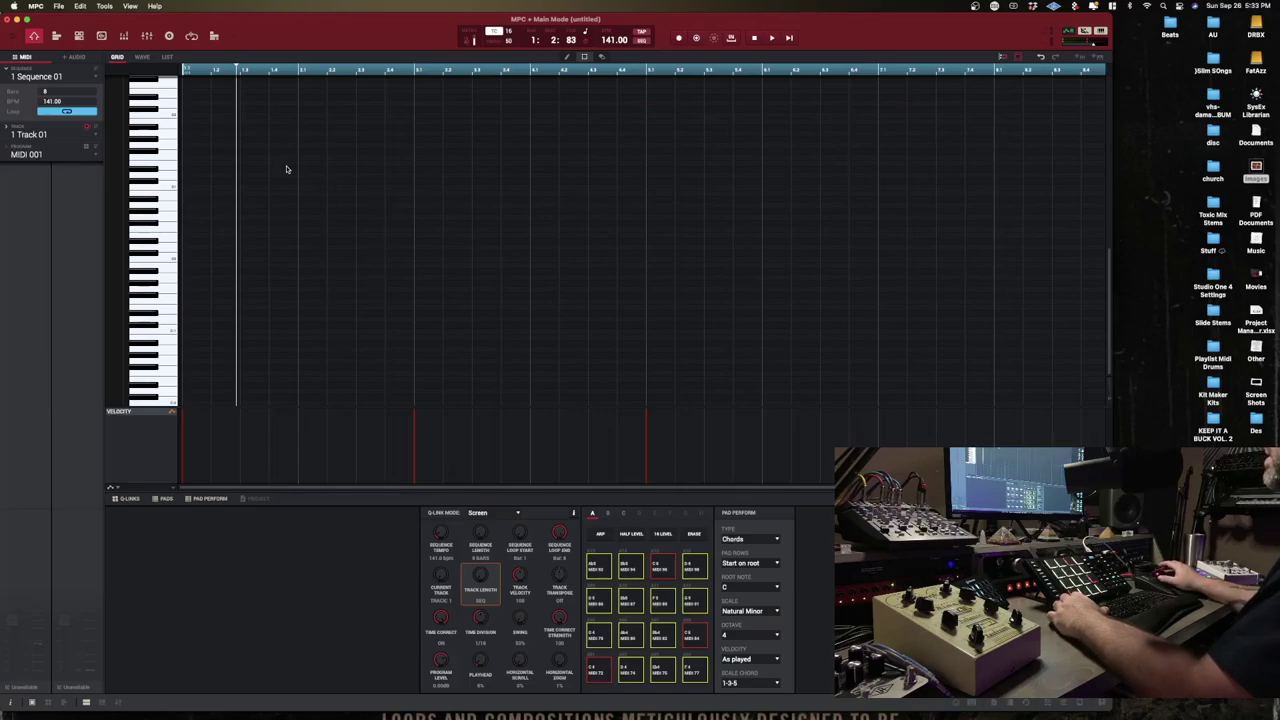
left_click(96, 155)
left_click(86, 146)
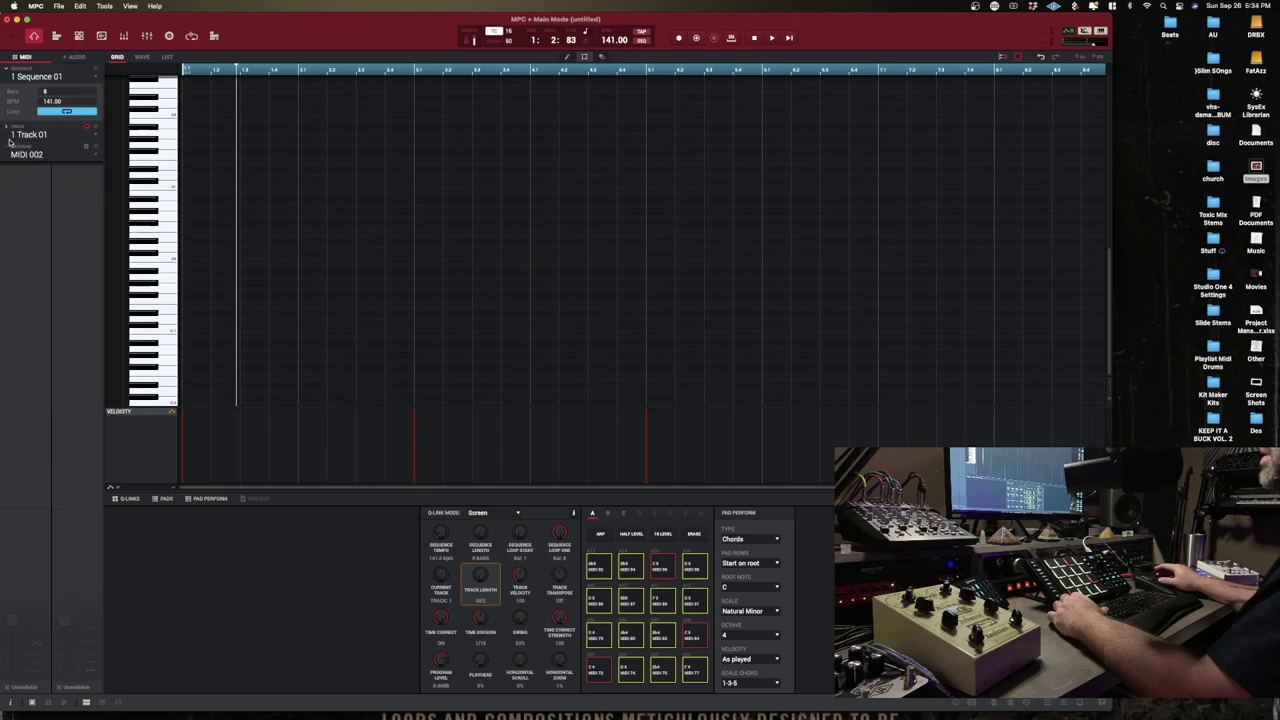
key("space")
key("space")
key("space")
key("space")
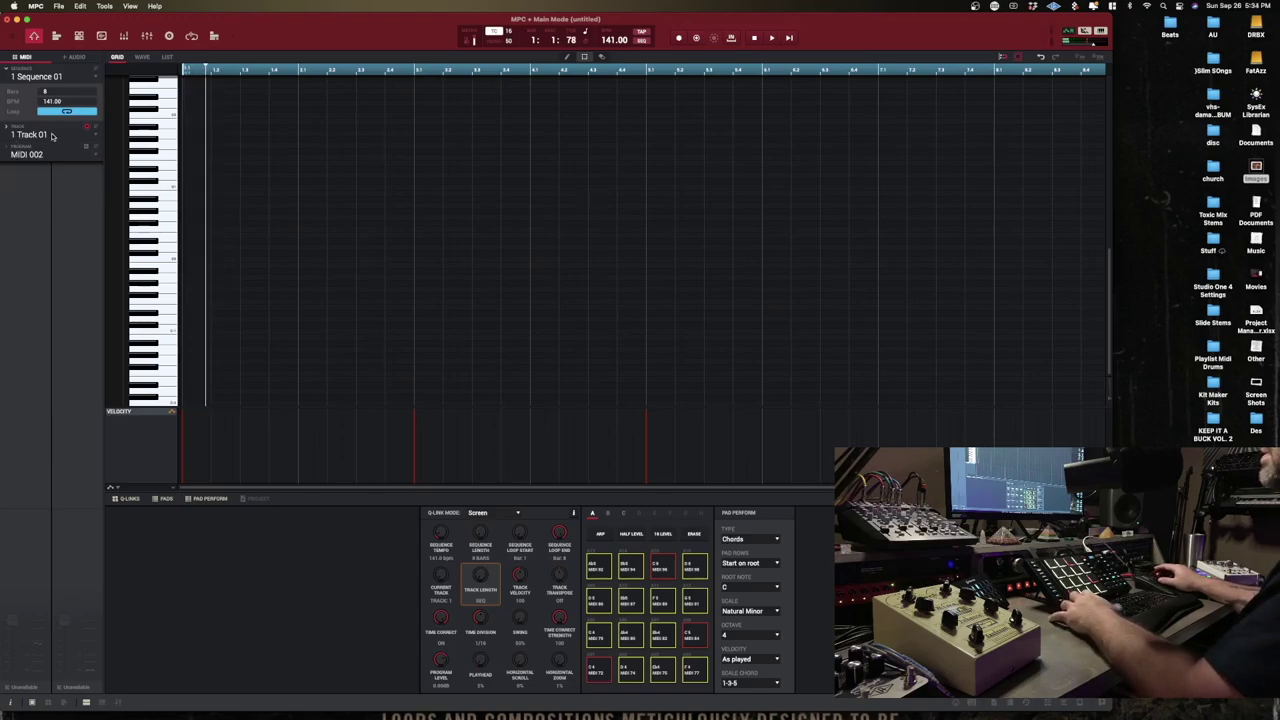
Step: Set Track 01's MIDI output port to <none> instead of the synth, and test the playback again
left_click(5, 126)
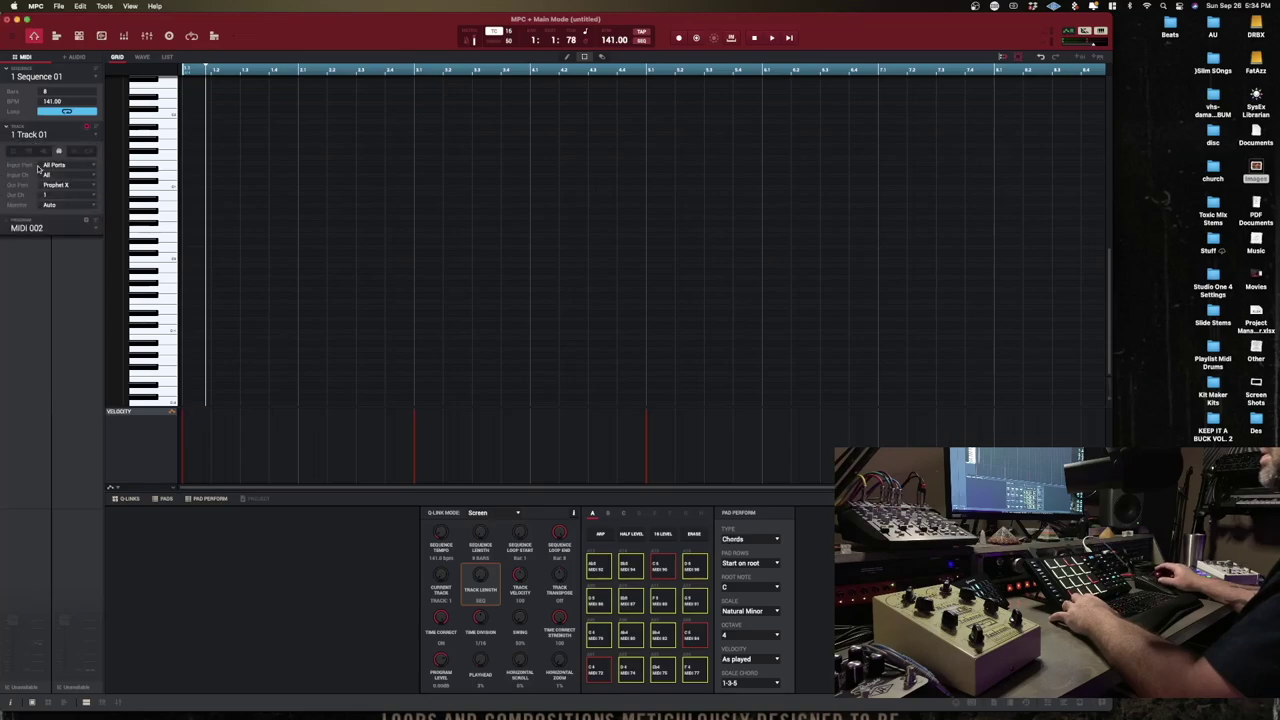
left_click(75, 190)
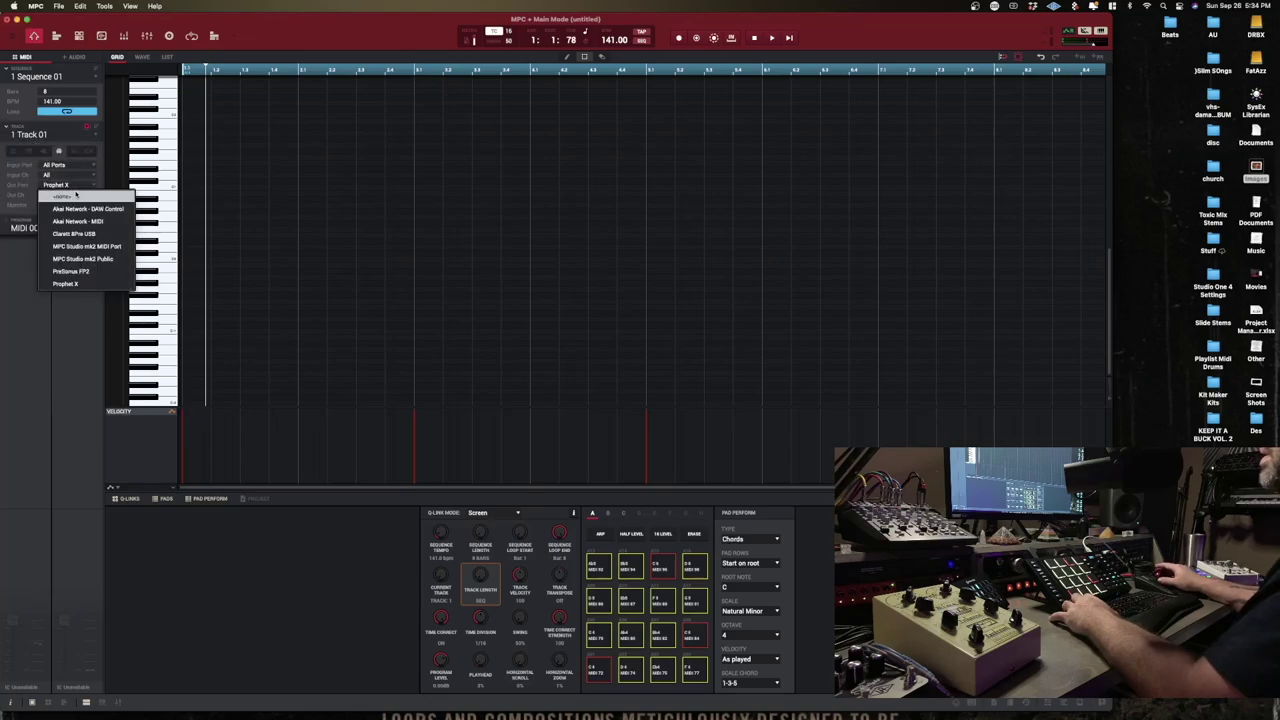
left_click(78, 193)
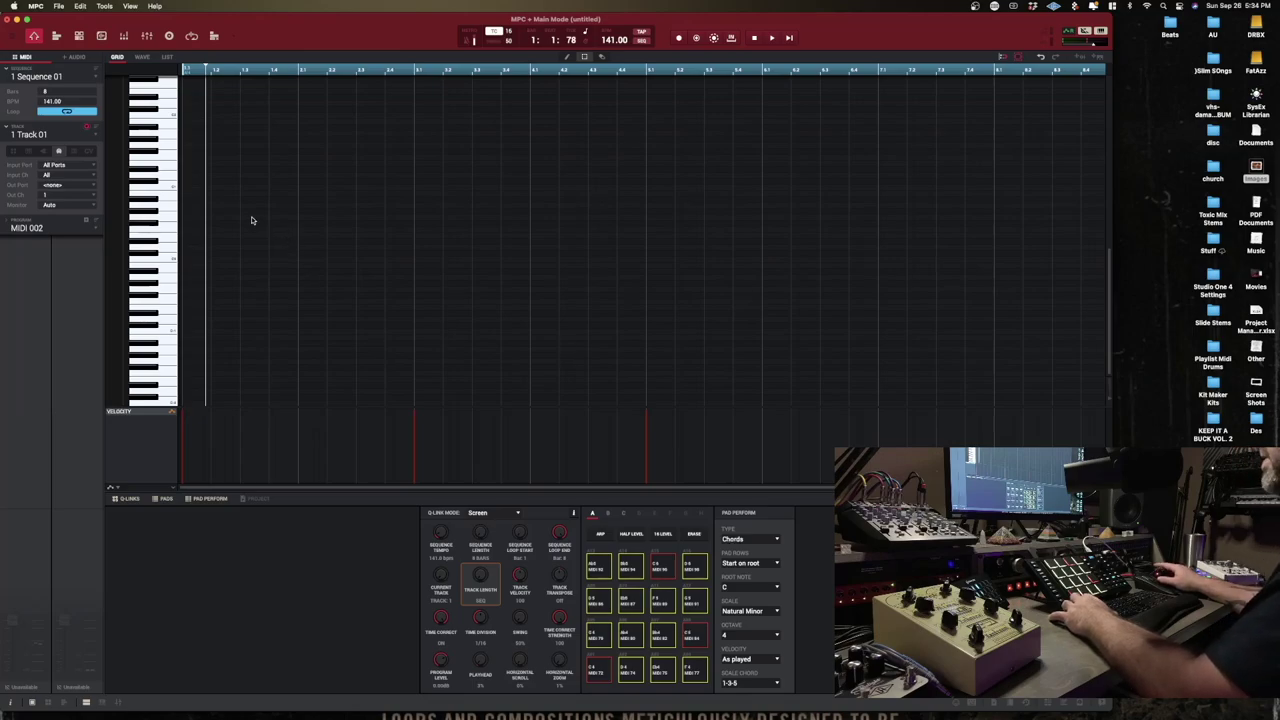
key("space")
key("space")
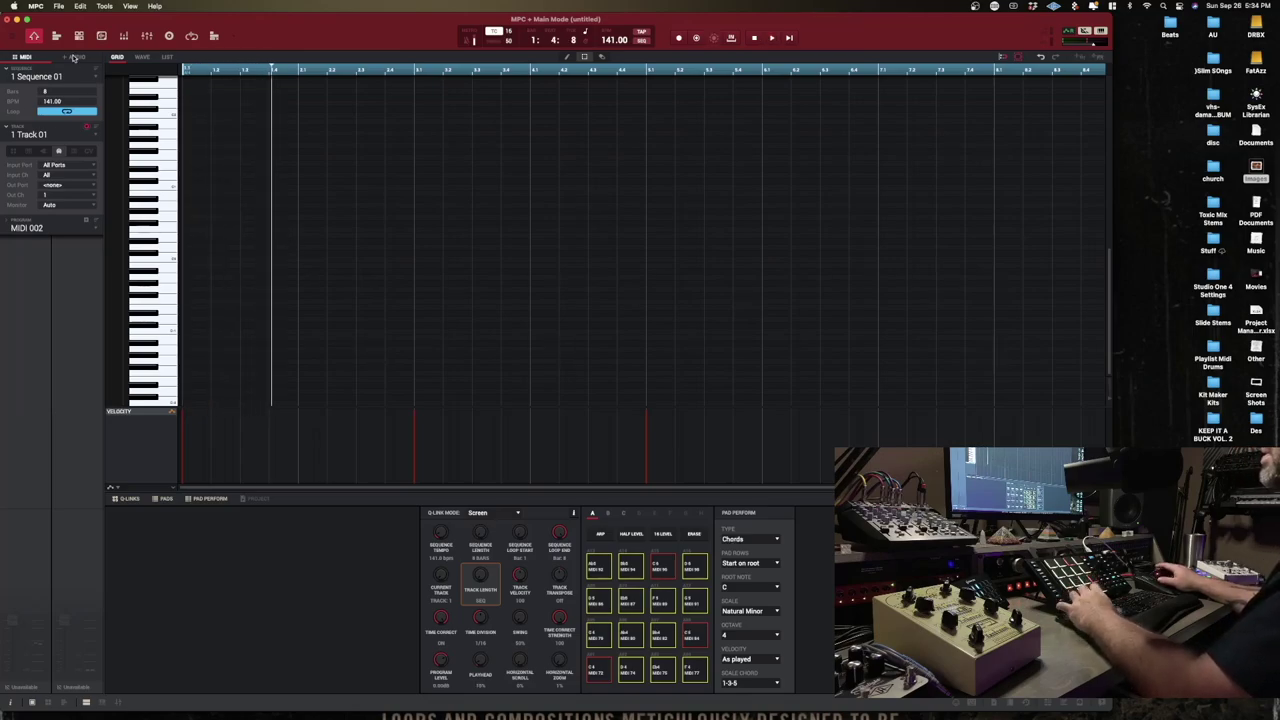
Step: Return to the Audio 001 track and play back the recorded take
left_click(75, 57)
key("space")
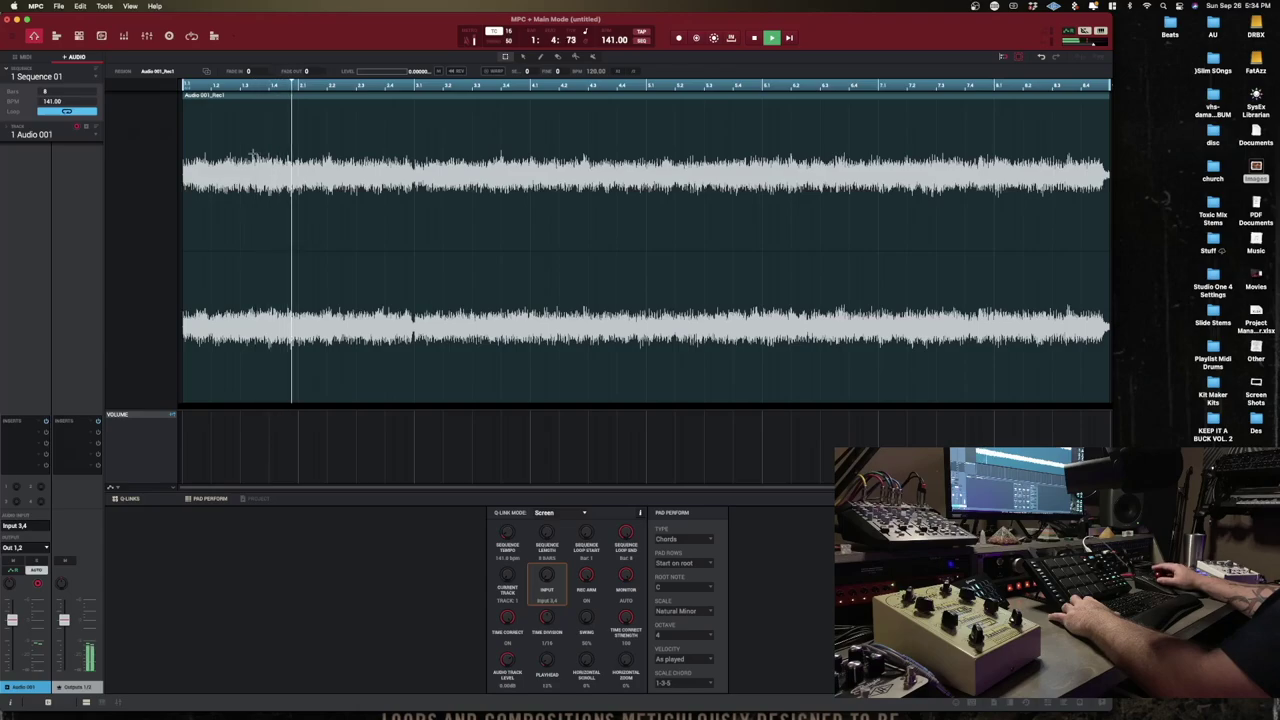
key("space")
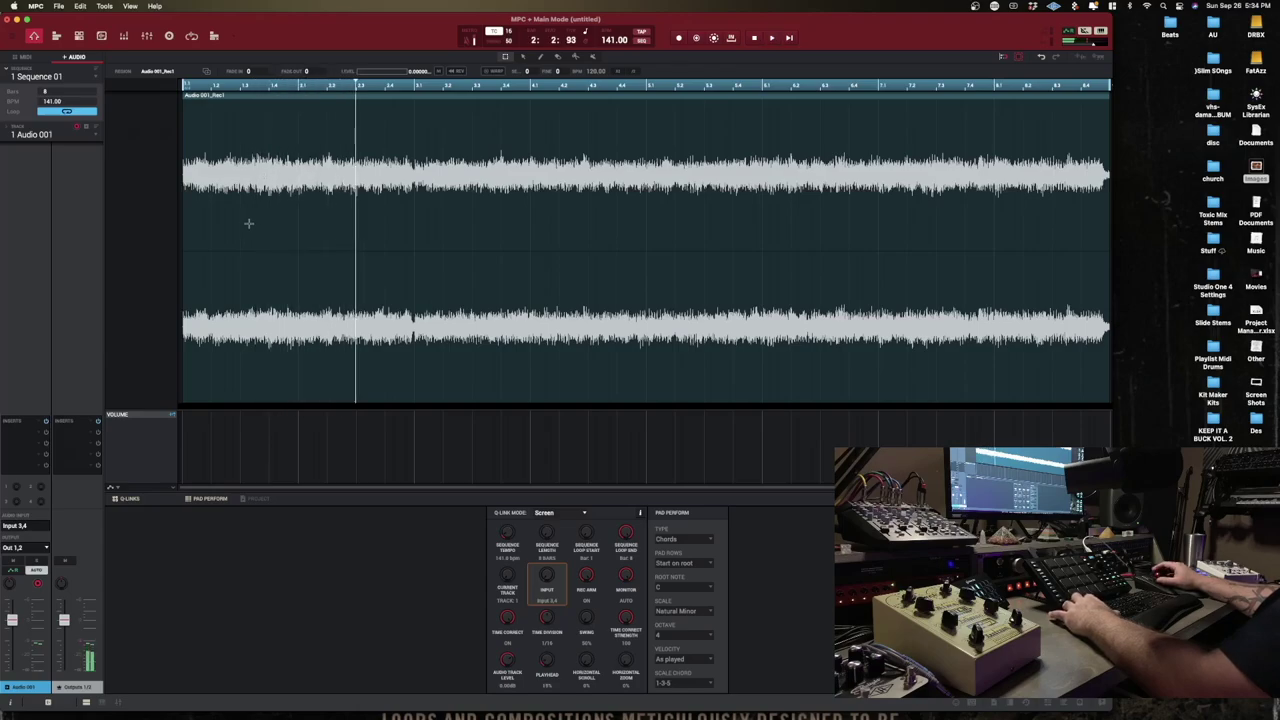
Step: Load AIR Kill EQ into the first insert slot of Audio 001 and kill its low and high bands during playback
double_click(38, 433)
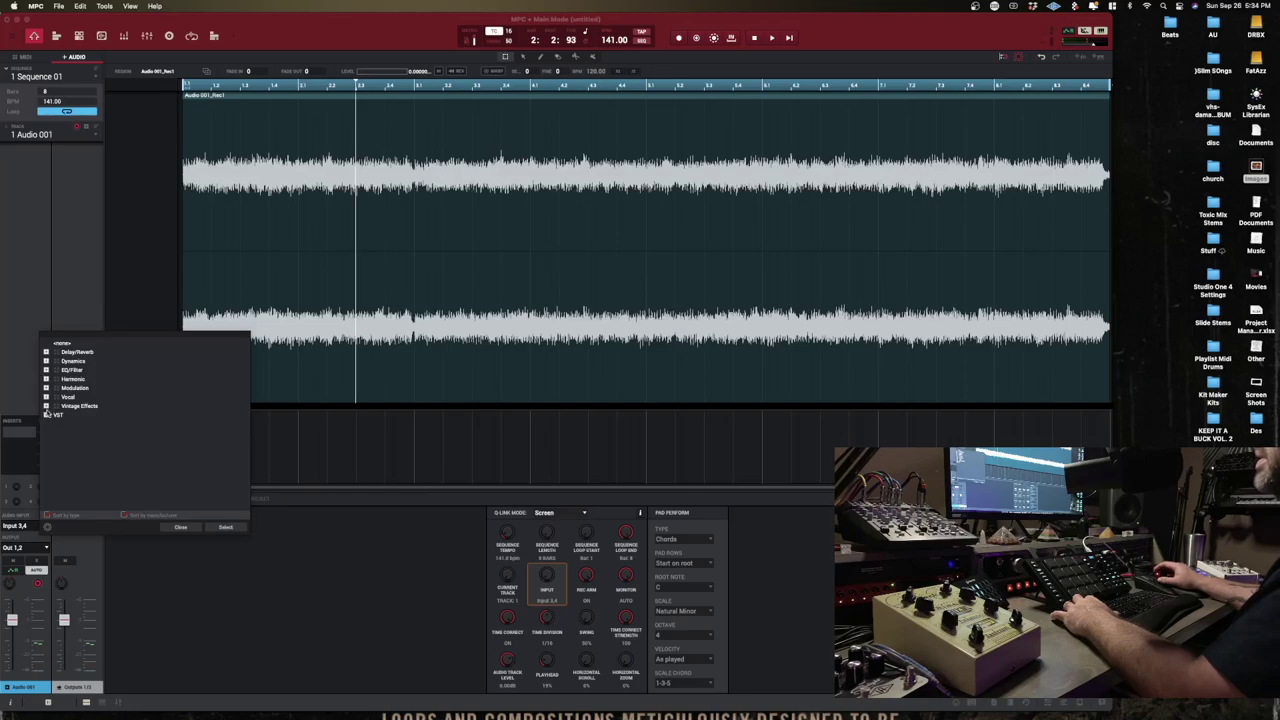
left_click(45, 370)
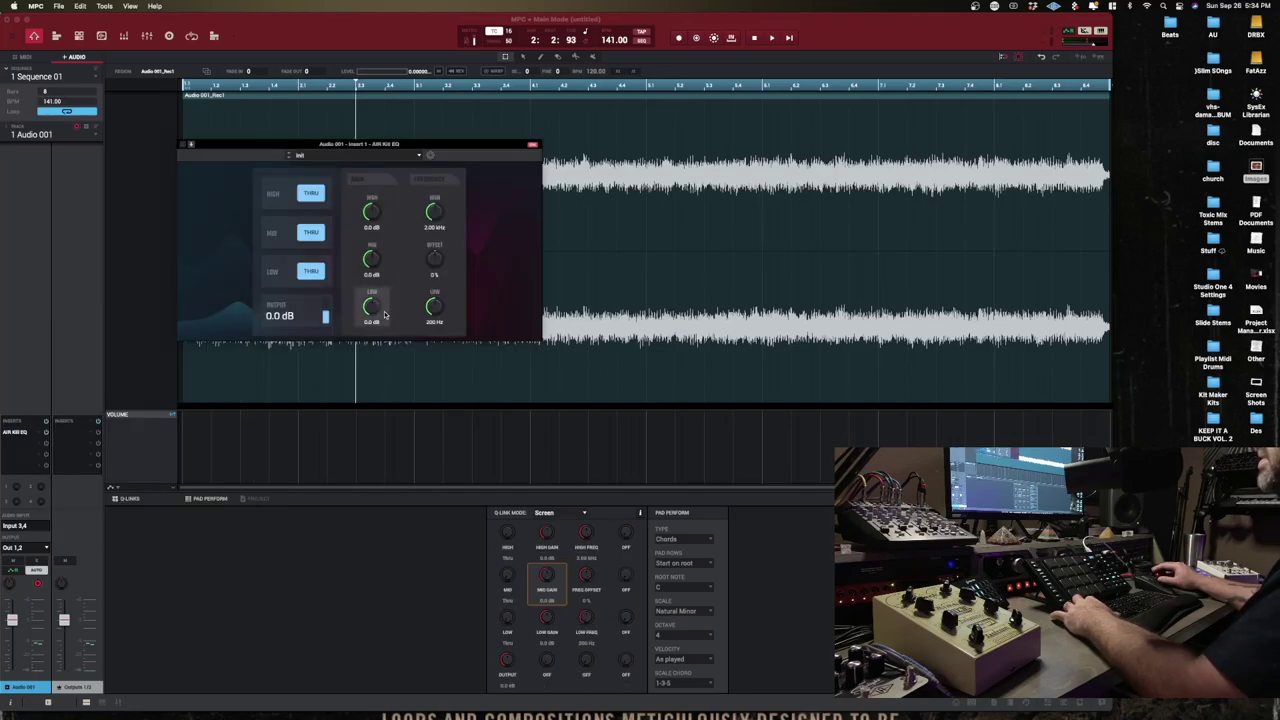
key("space")
left_click(310, 272)
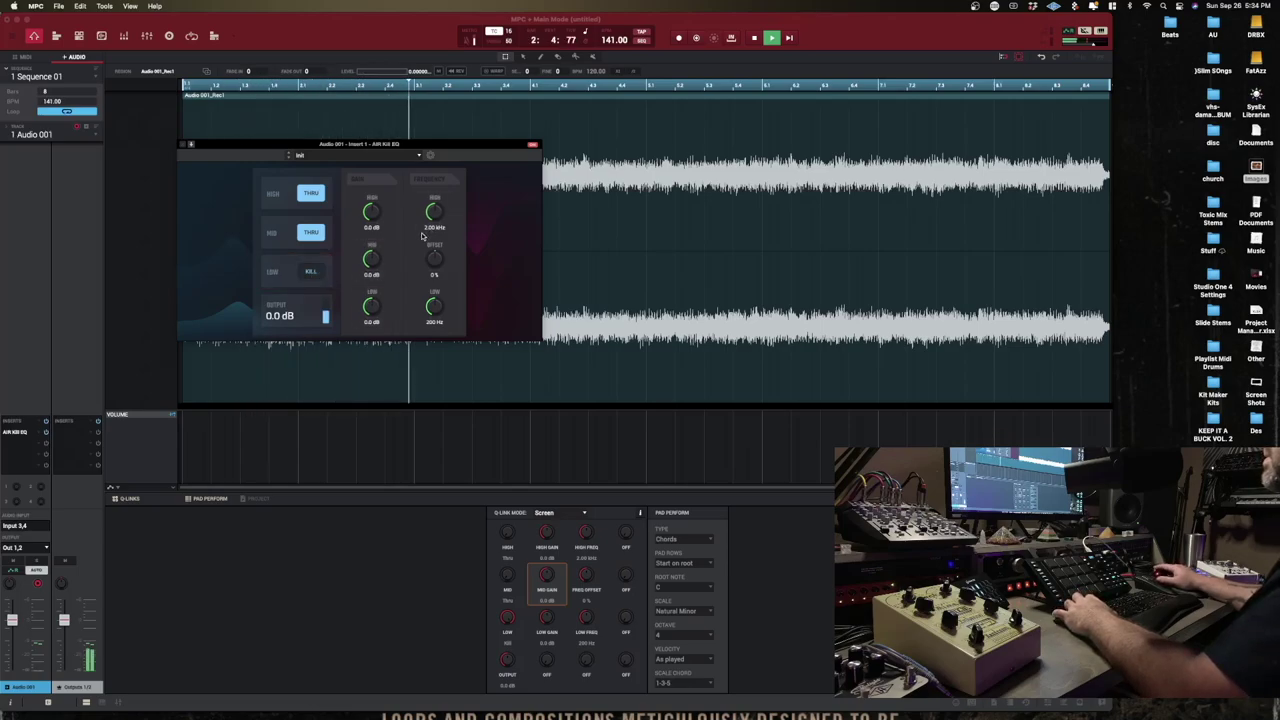
left_click(313, 194)
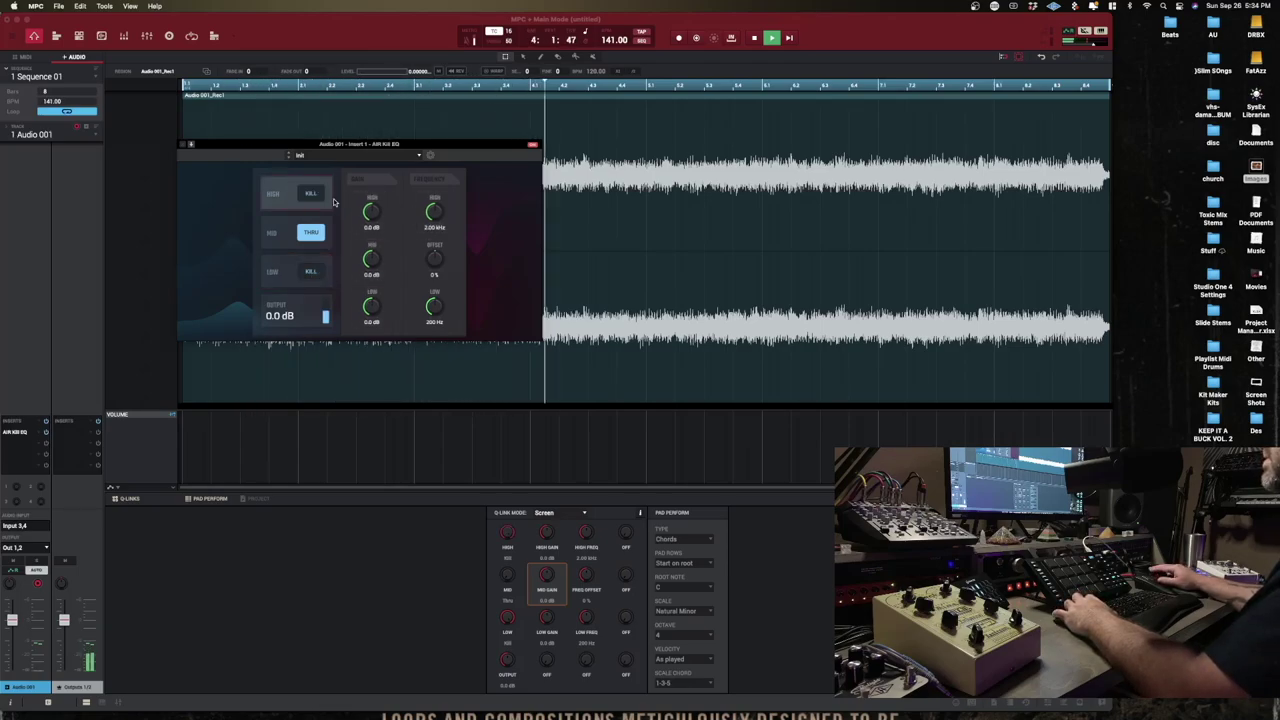
Step: Set the Kill EQ's high gain to -1.8 dB and high frequency to 2.08 kHz, stop playback, and close the plugin window
left_click_drag(371, 212, 438, 214)
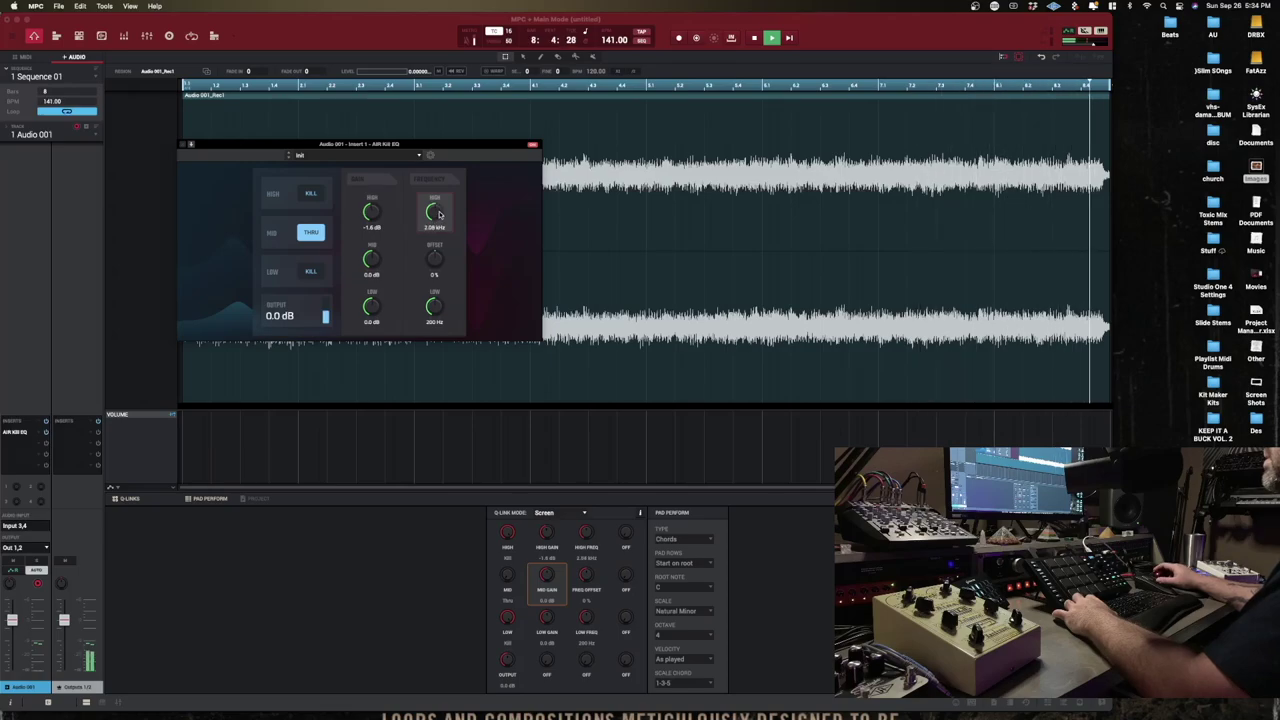
key("space")
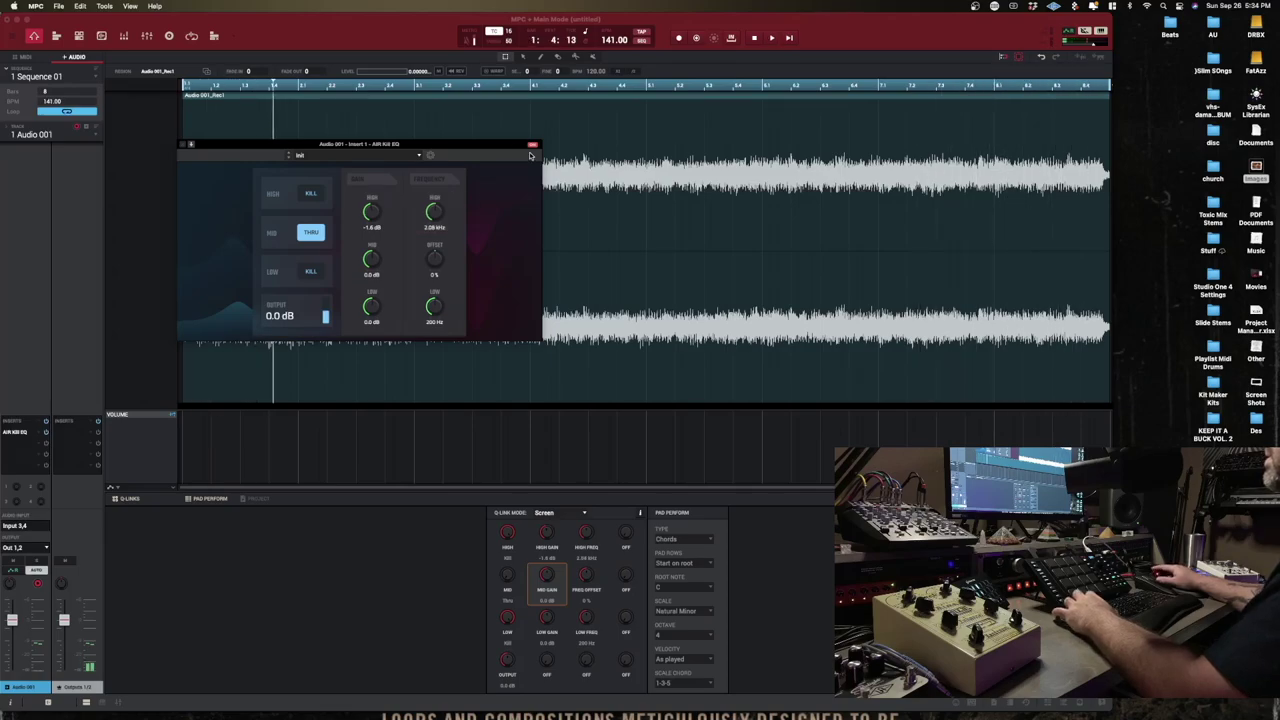
left_click(182, 144)
Step: Trim the silence from the start of the recorded region and move it back to bar 1 with a fade-in of 4
scroll(271, 220, "up", 10)
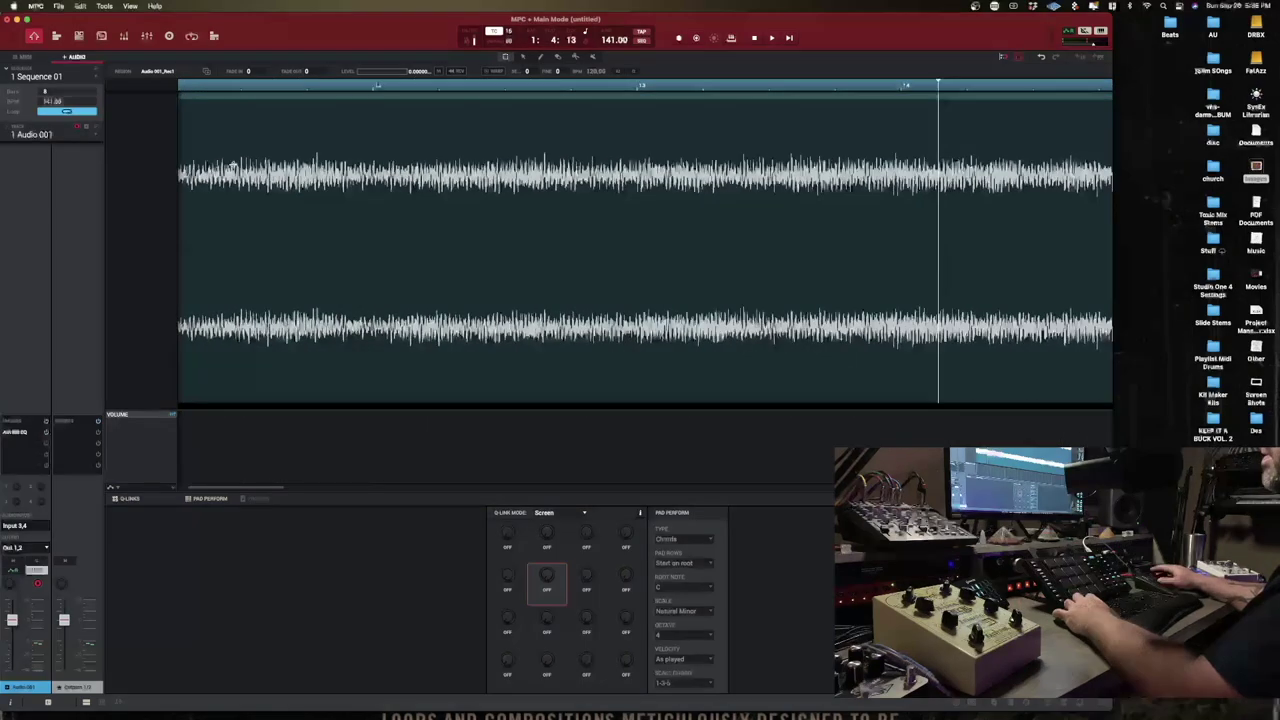
scroll(273, 394, "left", 3)
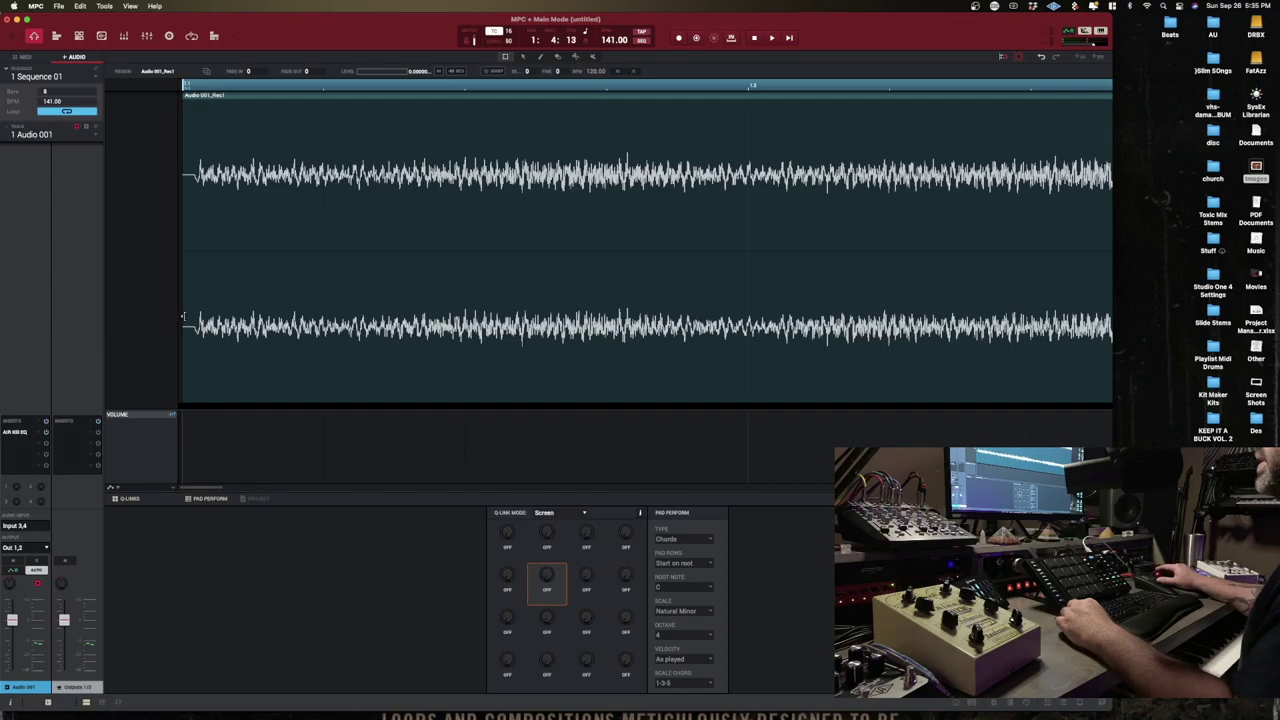
left_click_drag(183, 317, 194, 317)
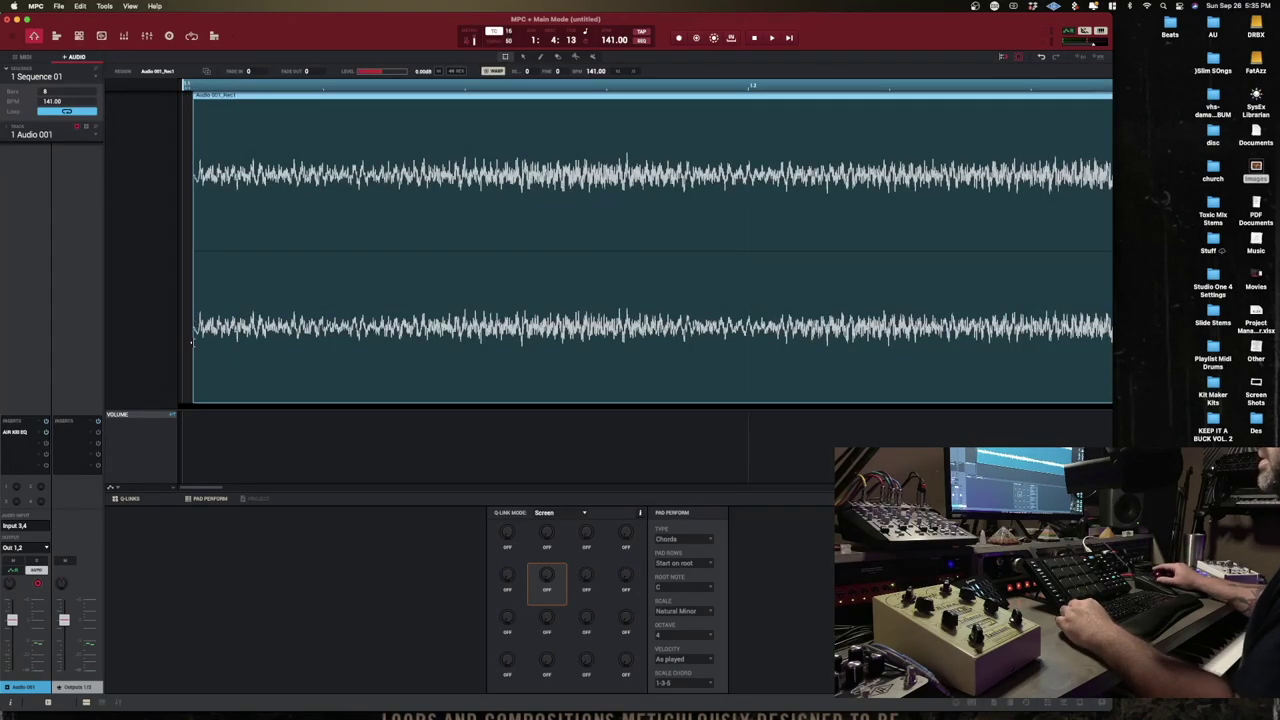
left_click_drag(191, 342, 196, 342)
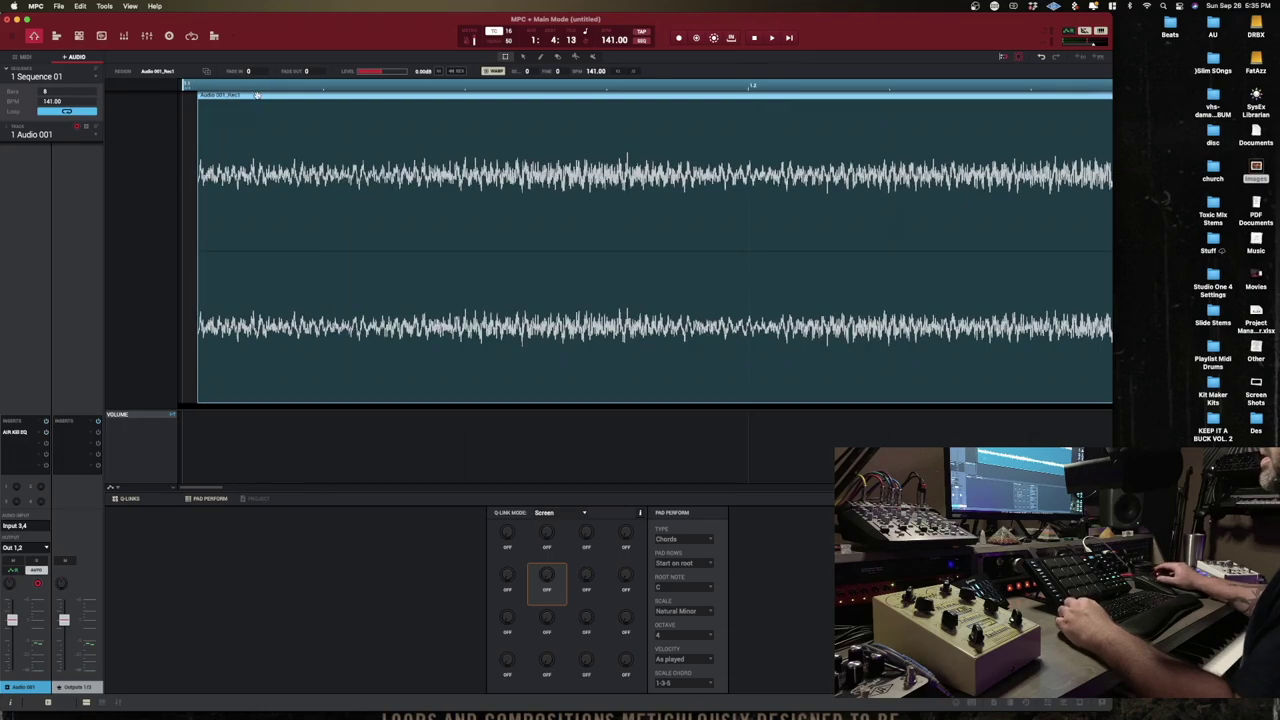
mouse_move(258, 95)
left_mouse_down()
mouse_move(236, 92)
mouse_move(257, 73)
left_mouse_up()
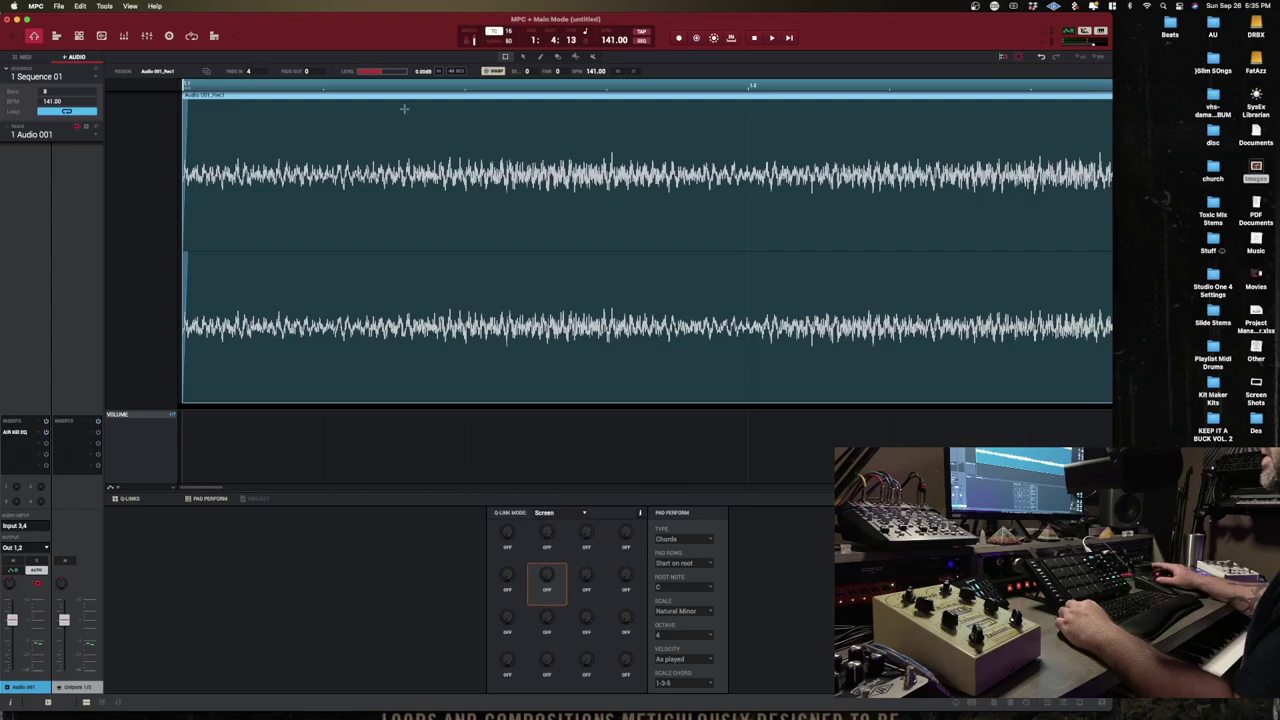
Step: Trim the end of the recorded region slightly at the end of the 8-bar sequence
left_click_drag(408, 91, 405, 4)
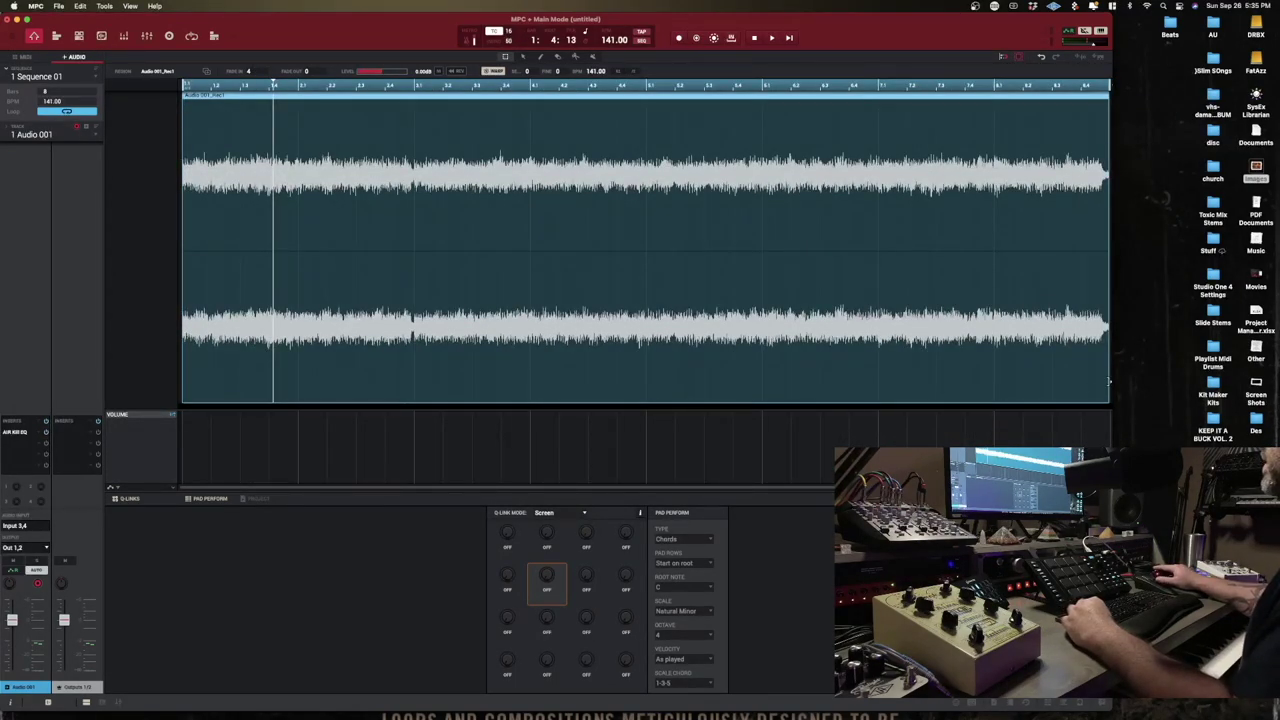
left_click_drag(1109, 381, 1105, 378)
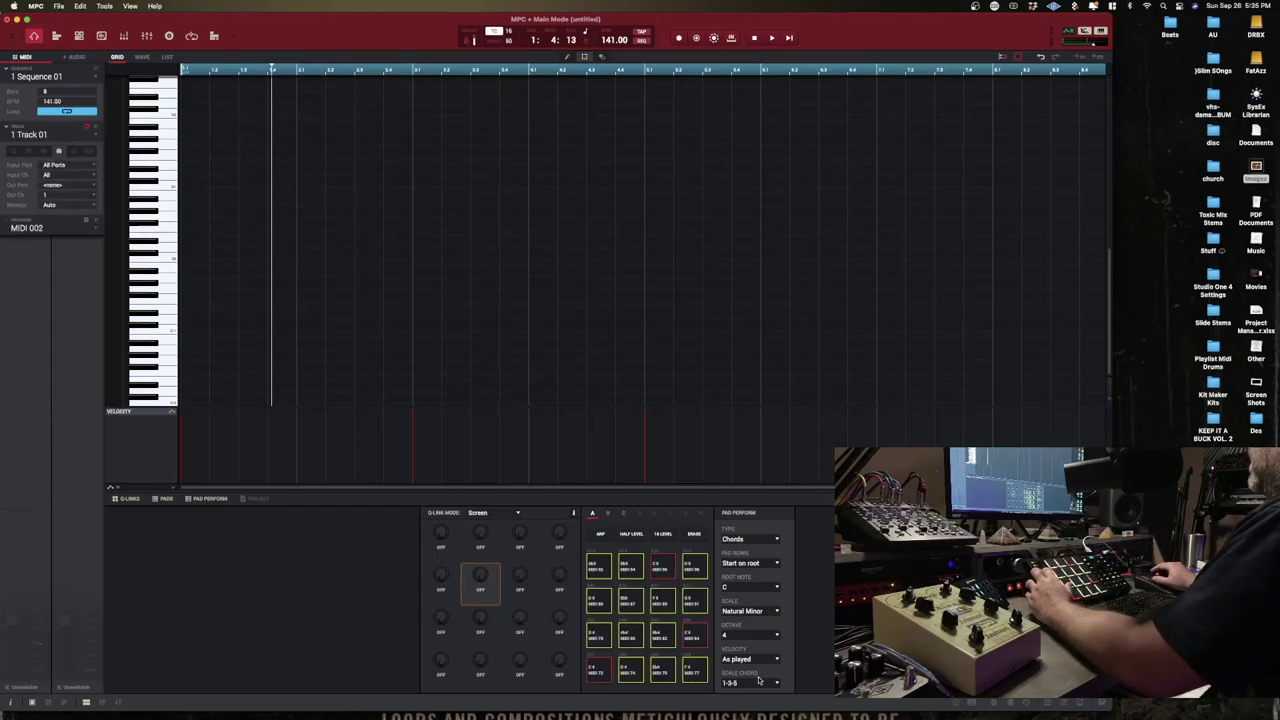
Step: Open the file browser and jump to the third stored folder shortcut to find drum samples
left_click(1047, 704)
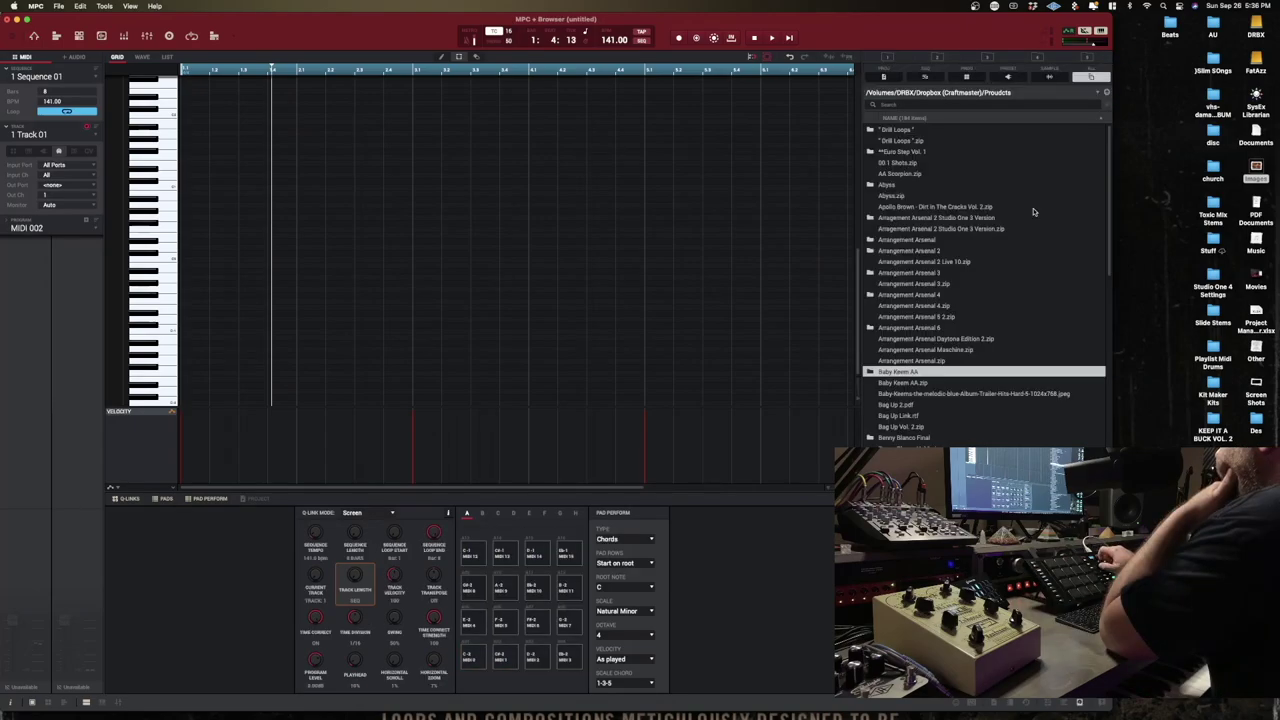
key("Down")
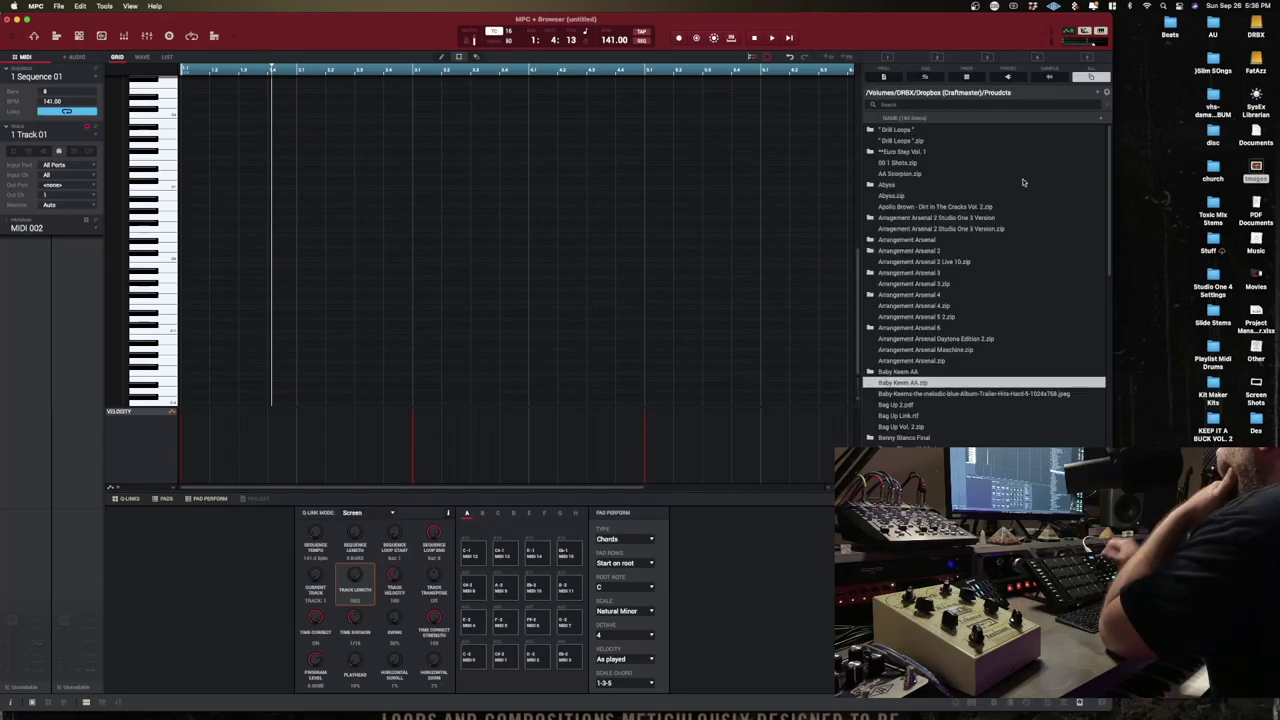
left_click(939, 57)
left_click(968, 75)
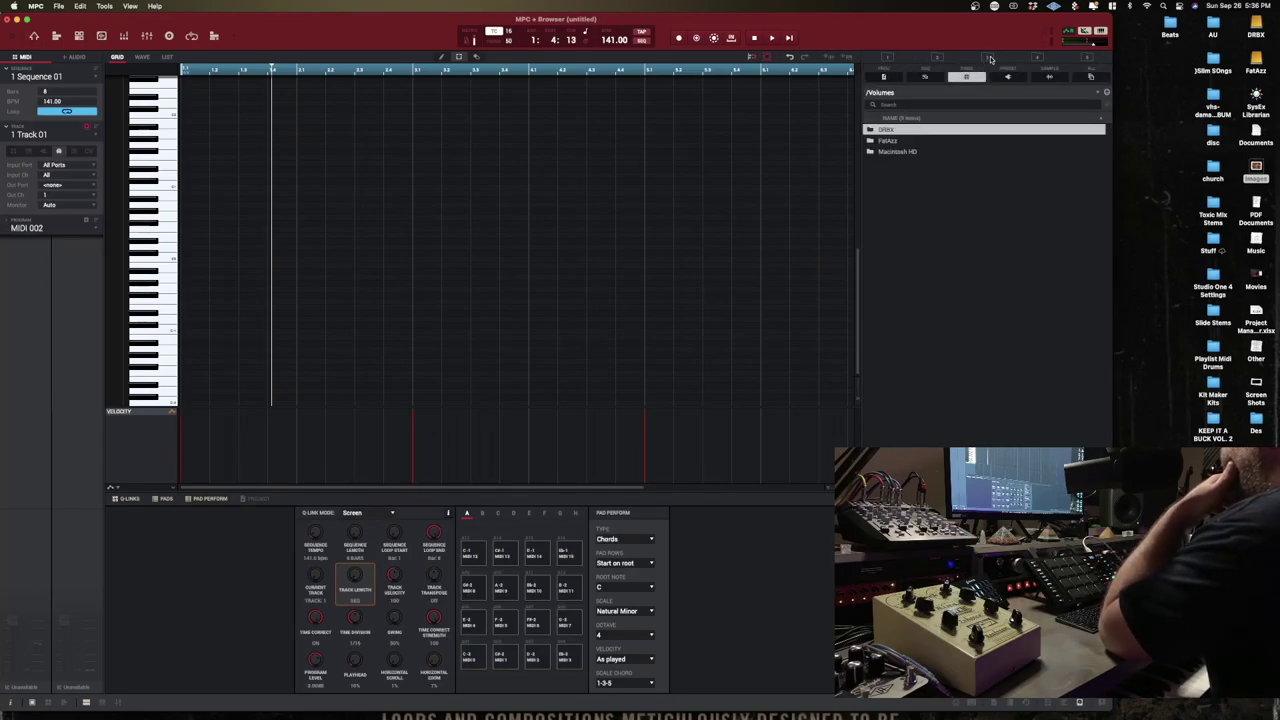
left_click(989, 57)
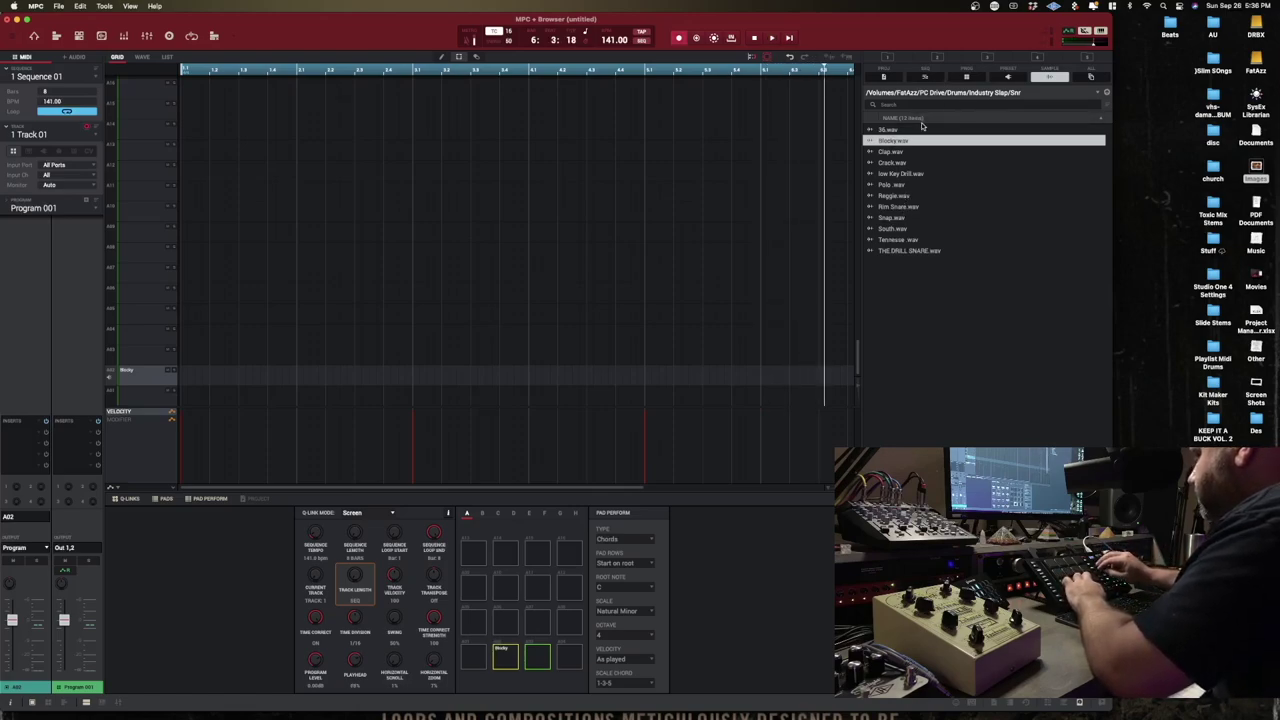
Step: Go from the Snr folder back to Industry Slap and open its HH folder
key("Left")
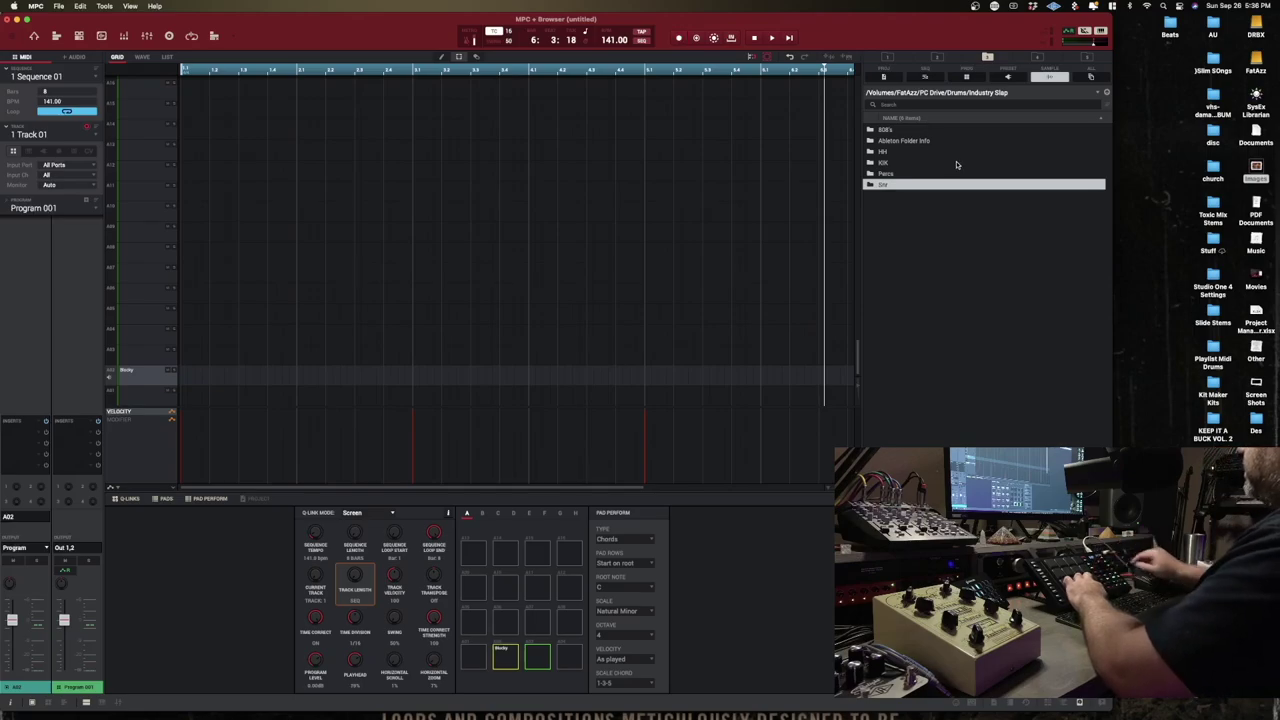
key("Up")
key("Up")
key("Up")
key("Right")
Step: Audition the hi-hat samples against the playing sequence and load Offset.wav onto pad A03
key("Down")
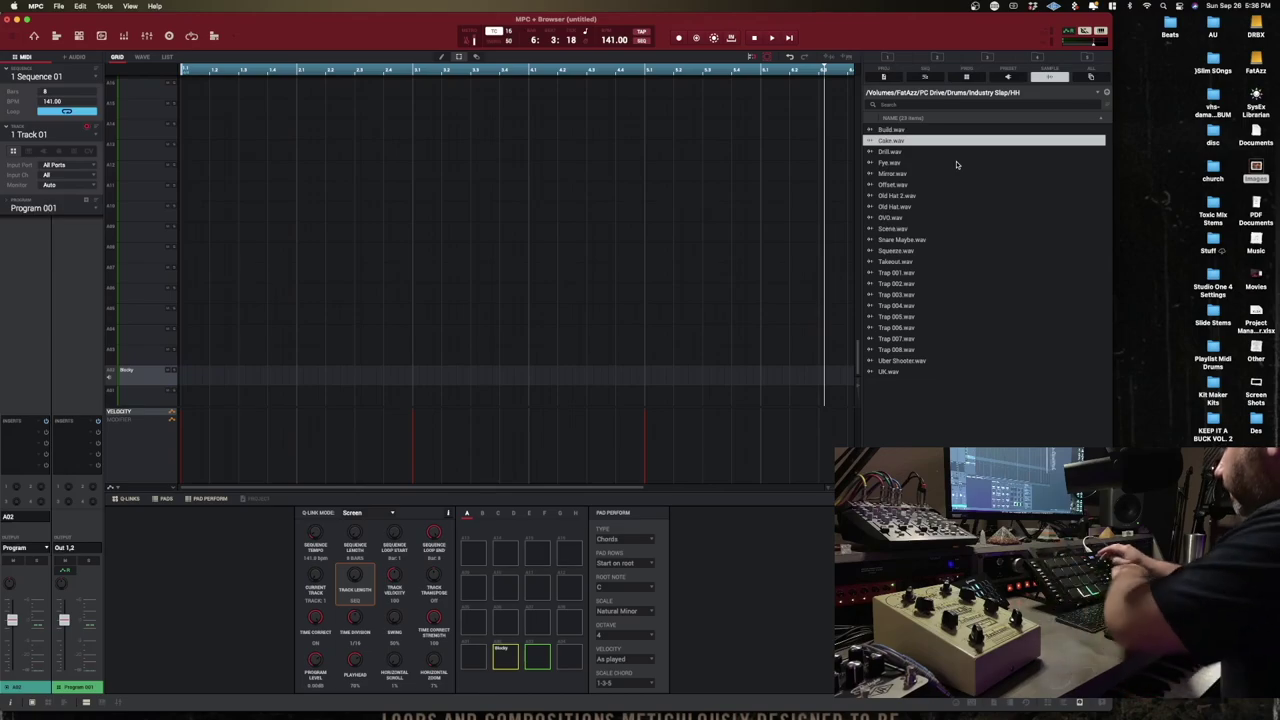
key("space")
key("Down")
key("Down")
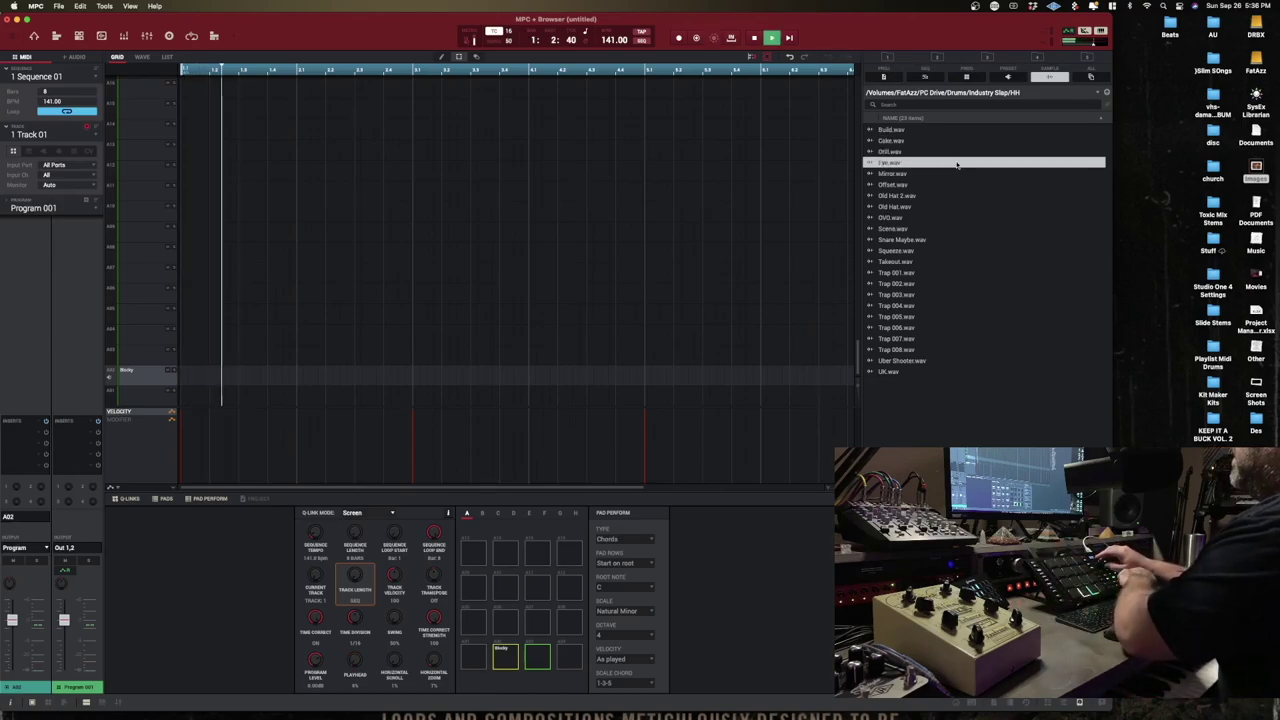
key("Down")
key("Down")
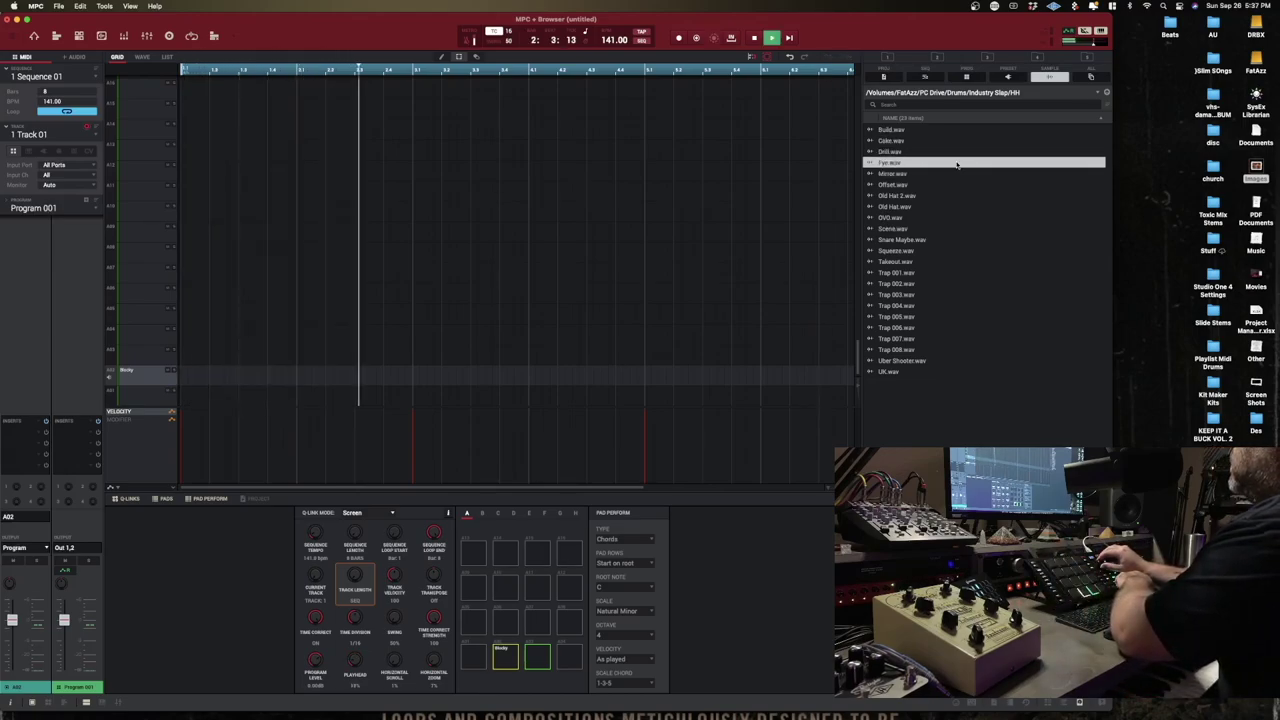
key("Up")
key("Down")
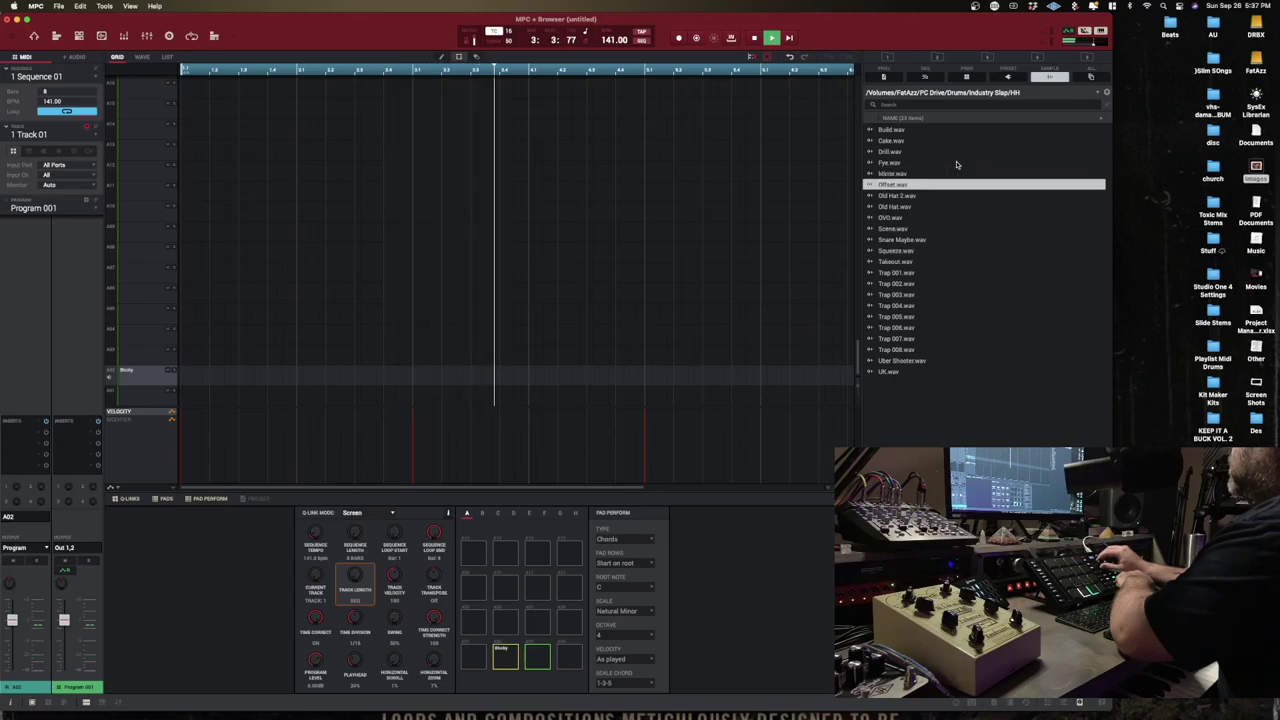
key("Return")
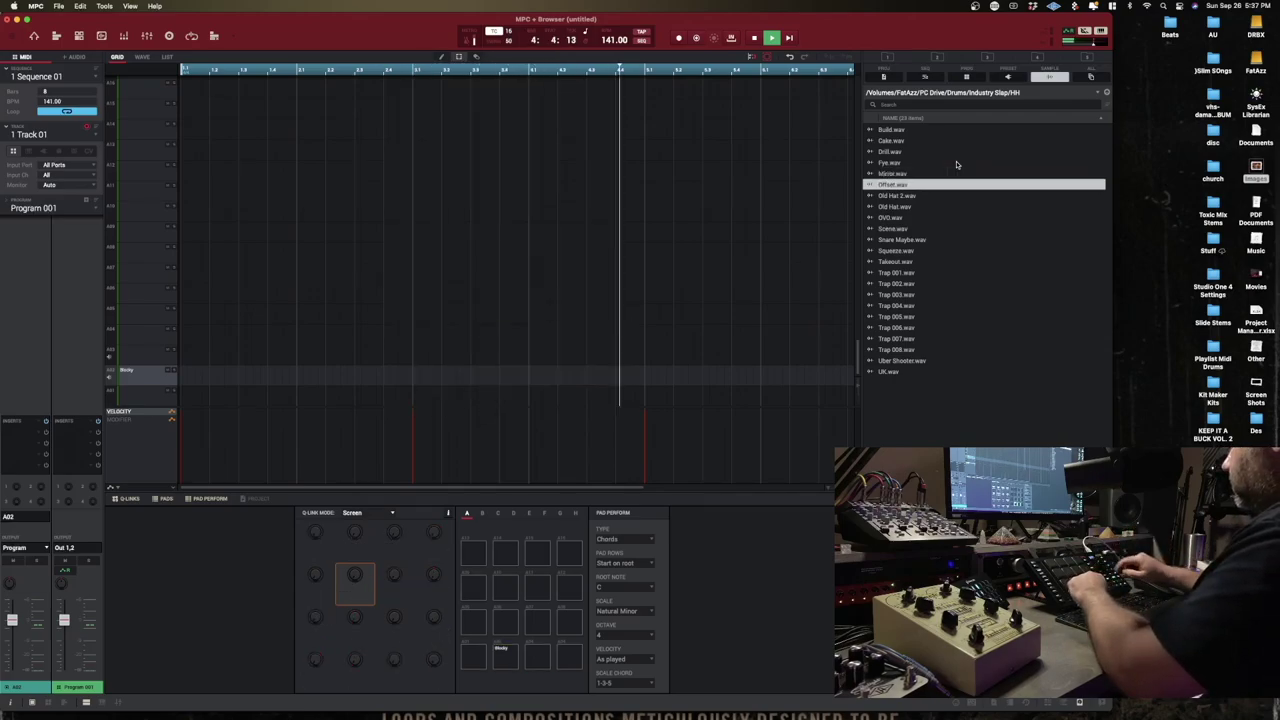
Step: Audition the hi-hats listed above Offset.wav and load Mirror.wav onto pad A04
key("Up")
key("Up")
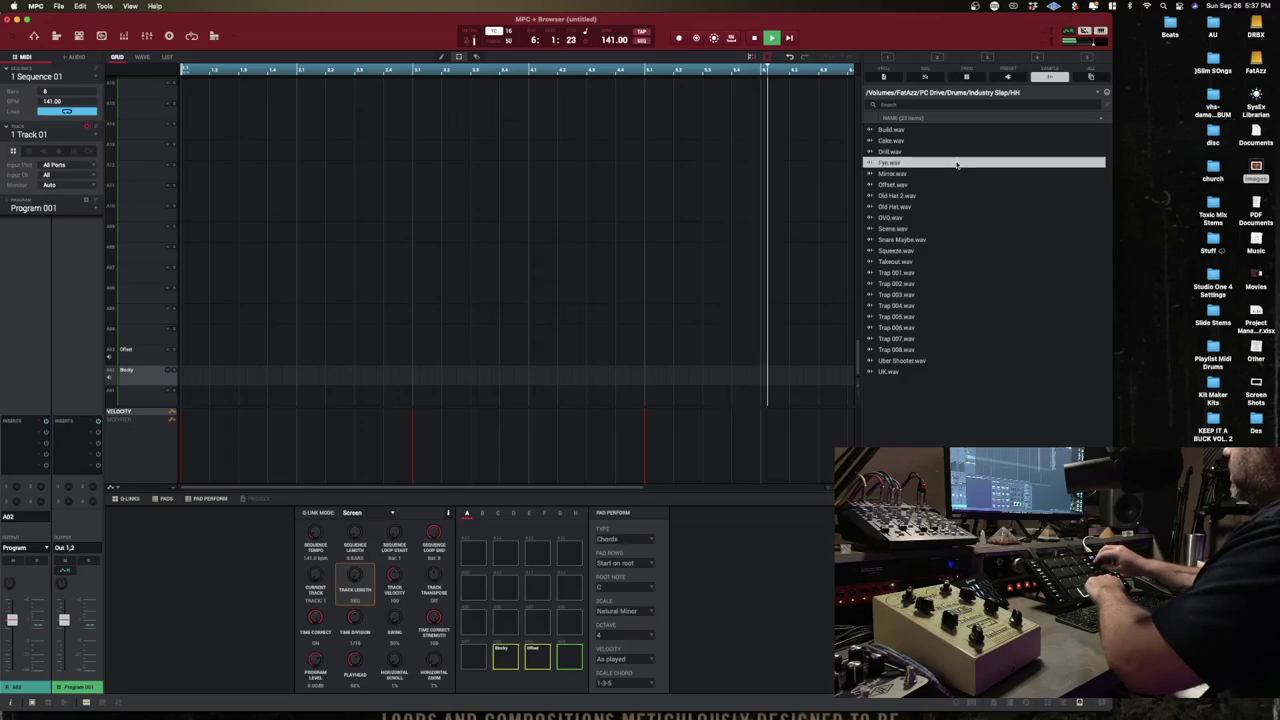
key("Down")
key("Return")
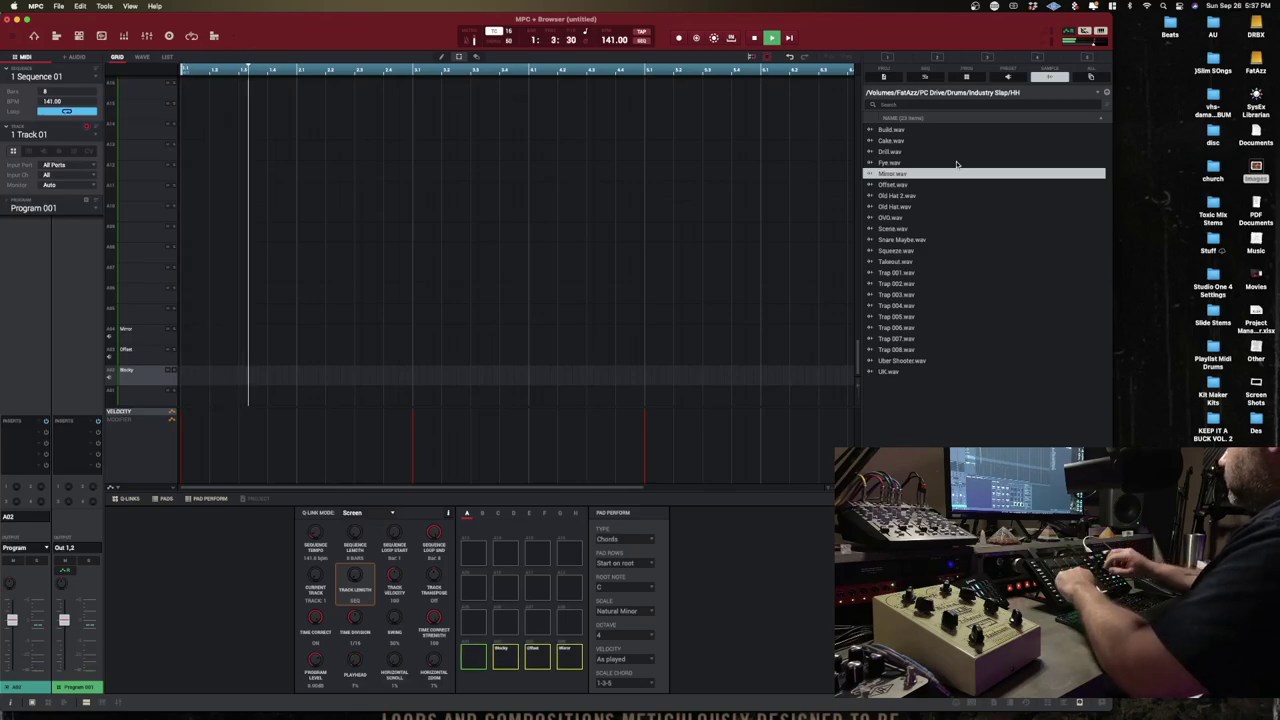
Step: Go back from the HH folder to Industry Slap and open its KIK folder
key("Left")
key("Up")
key("Down")
key("Down")
key("Down")
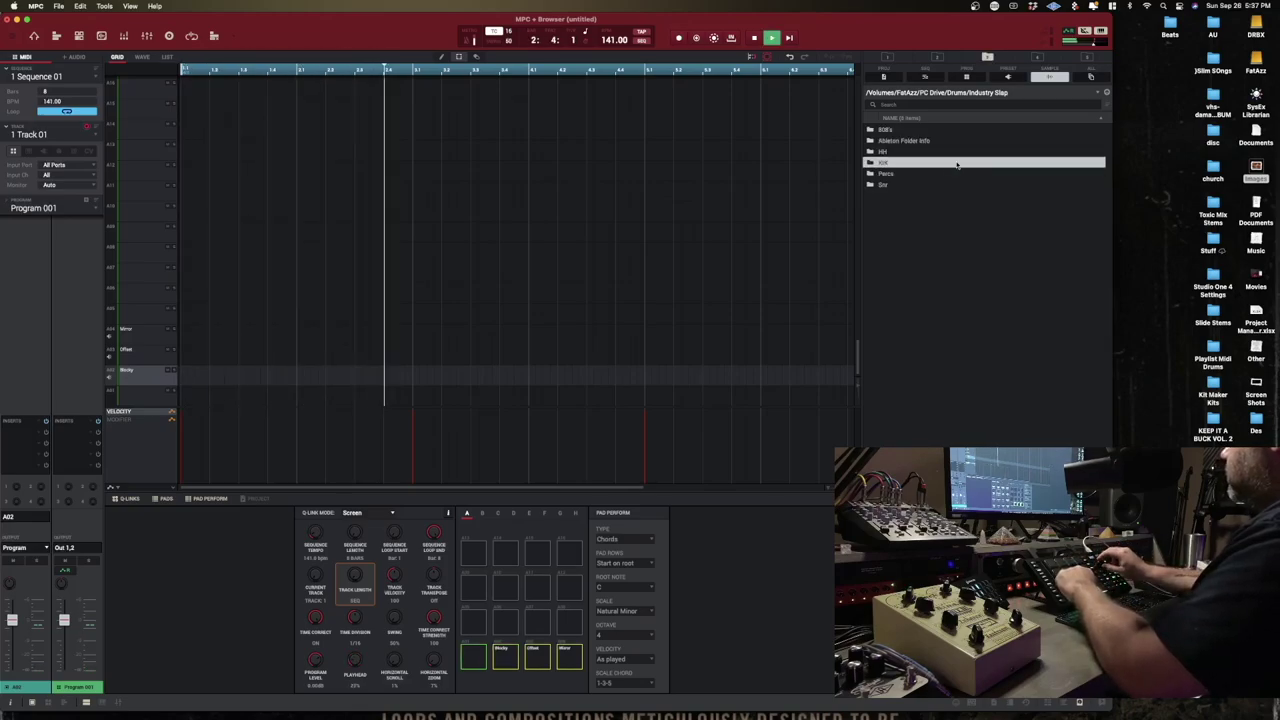
key("Up")
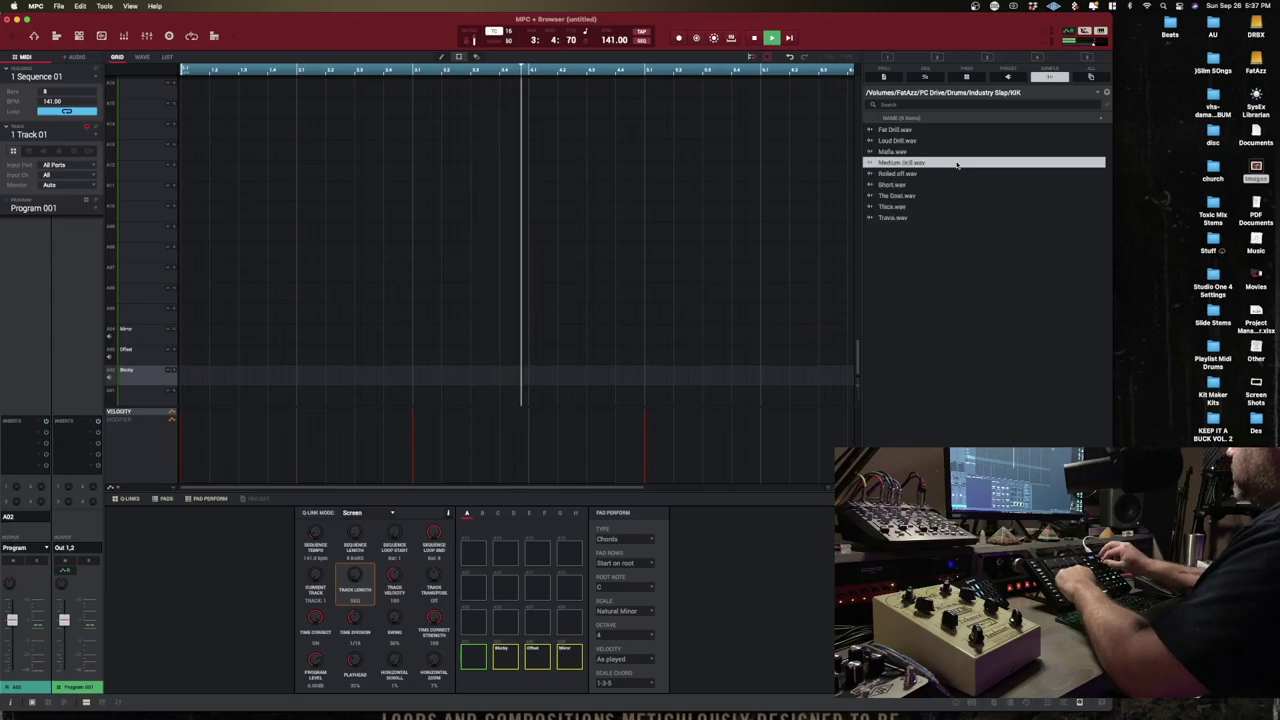
Step: Audition the kick samples against the playing sequence and load Travis.wav onto pad A01
key("Right")
key("Down")
key("Down")
key("Down")
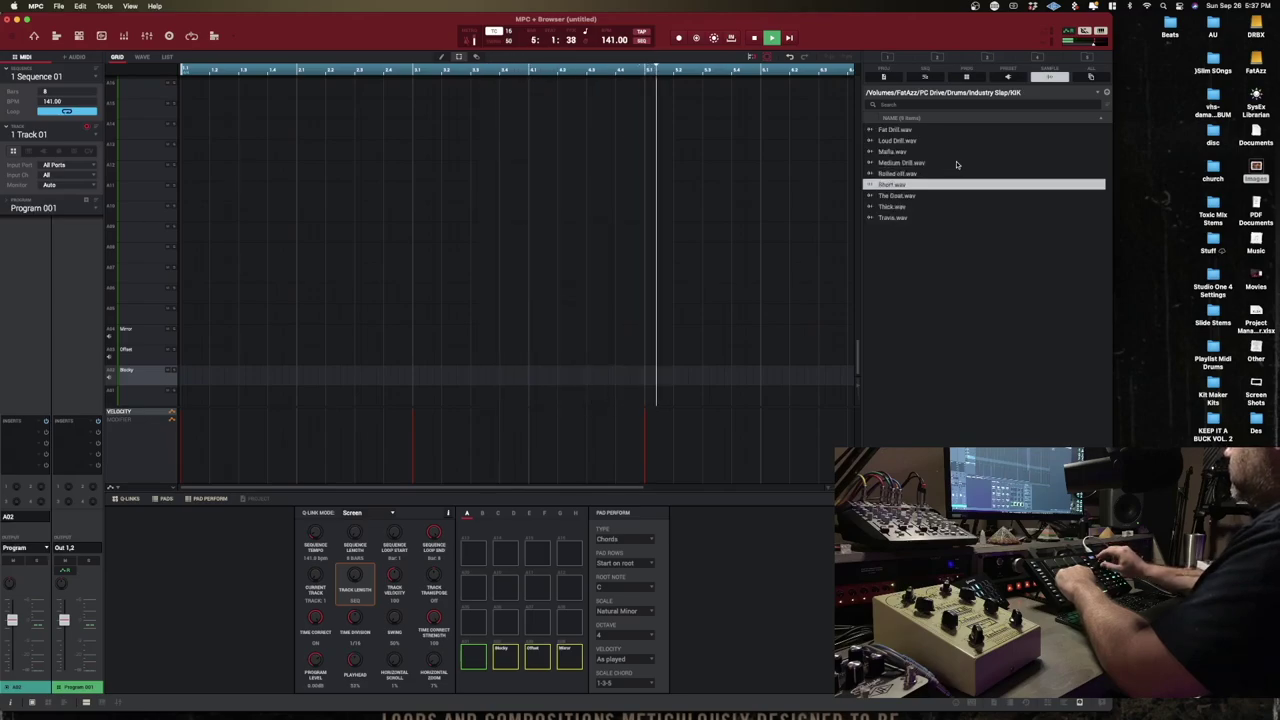
key("Down")
key("Down")
key("Down")
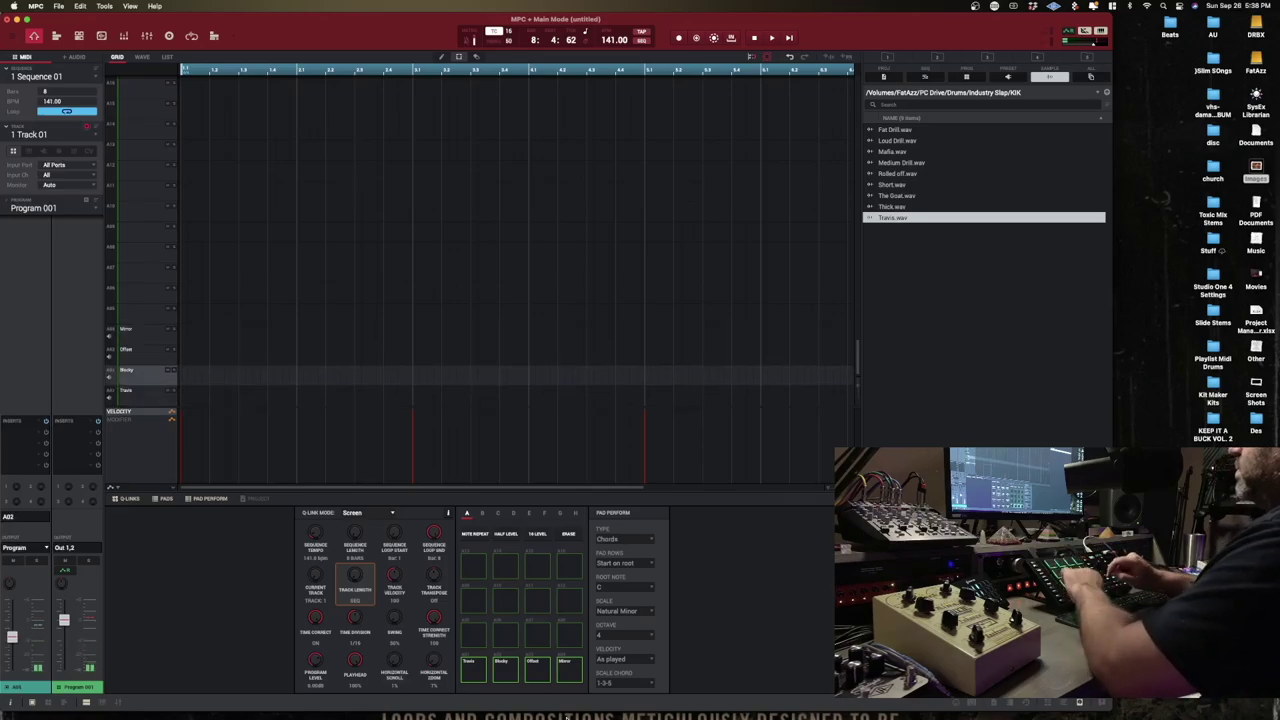
Step: Record the snare, steady Offset hi-hats and short Mirror rolls over the sequence, using note repeat for the rolls
key("space")
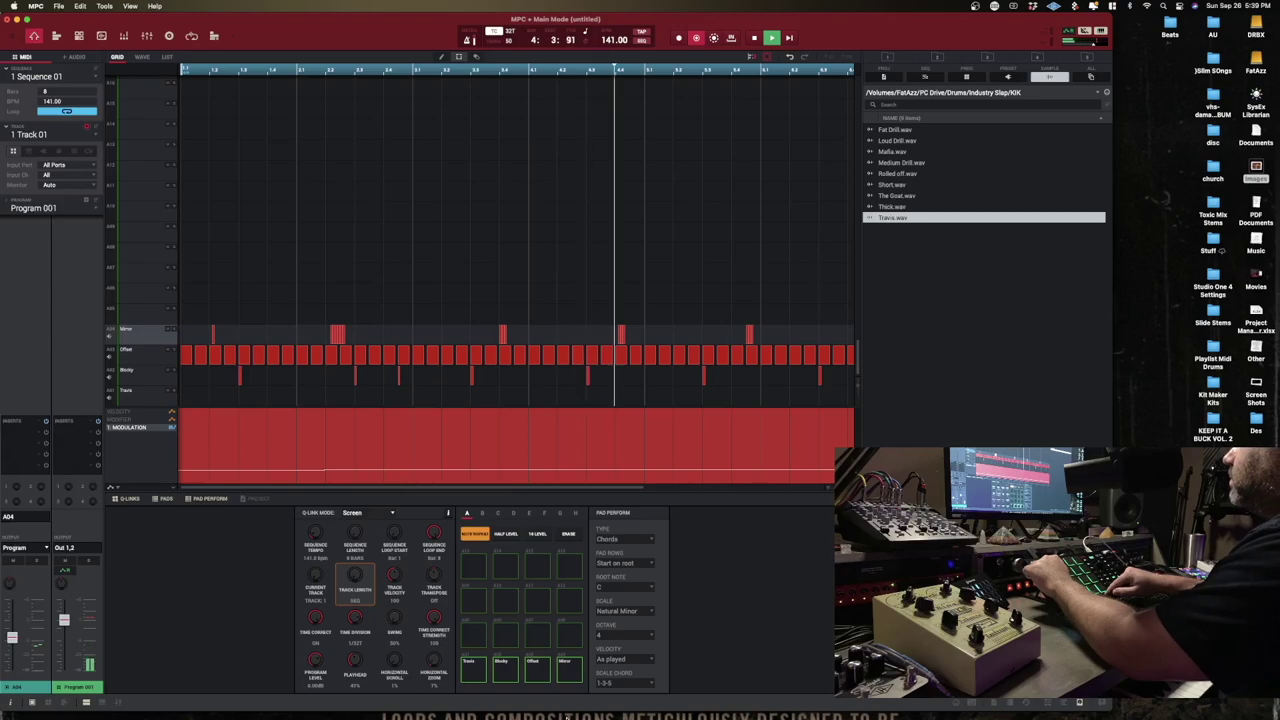
key("space")
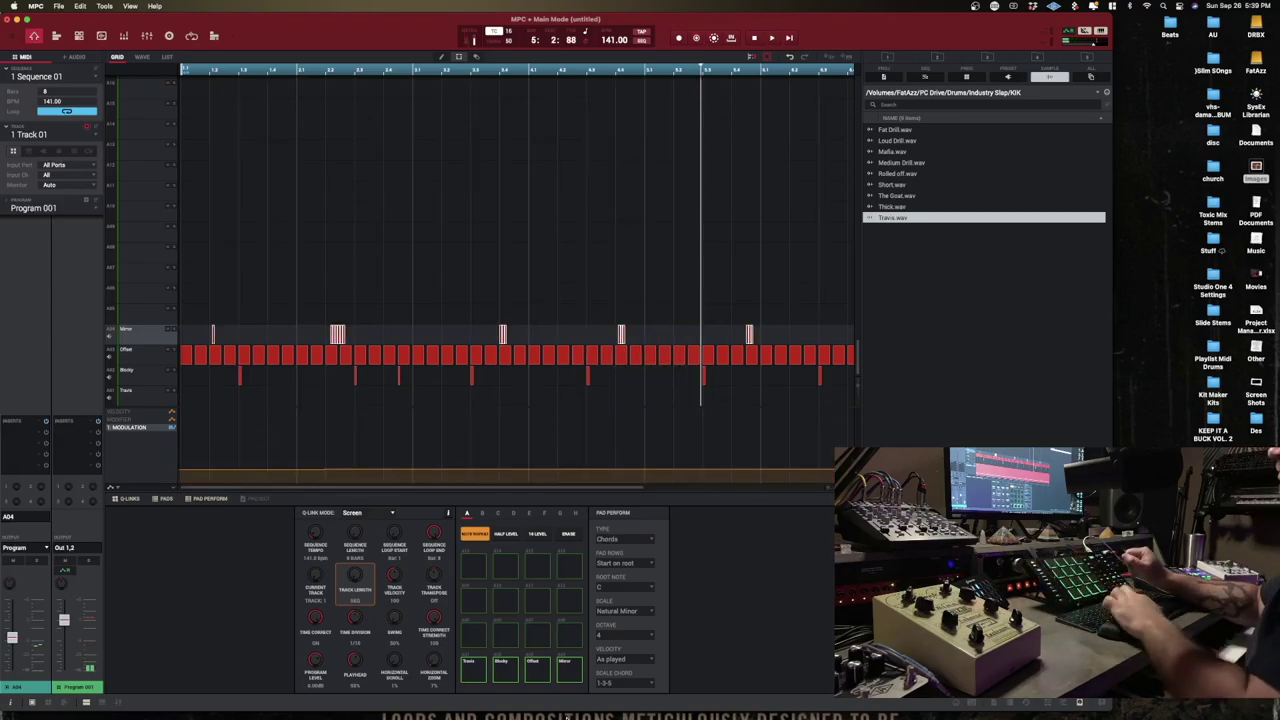
Step: Move the six-note Mirror roll in bar 2 earlier so it starts on beat 2
left_click(340, 333)
scroll(306, 90, "up", 5)
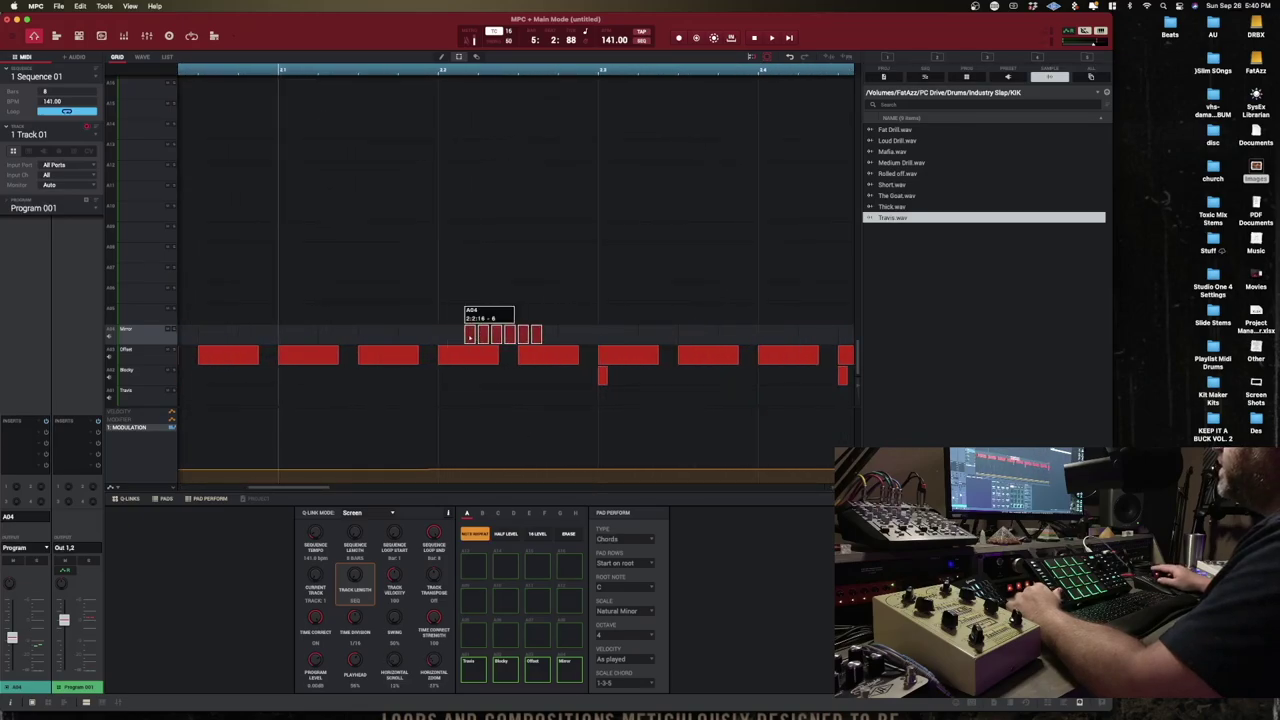
left_click_drag(469, 337, 456, 339)
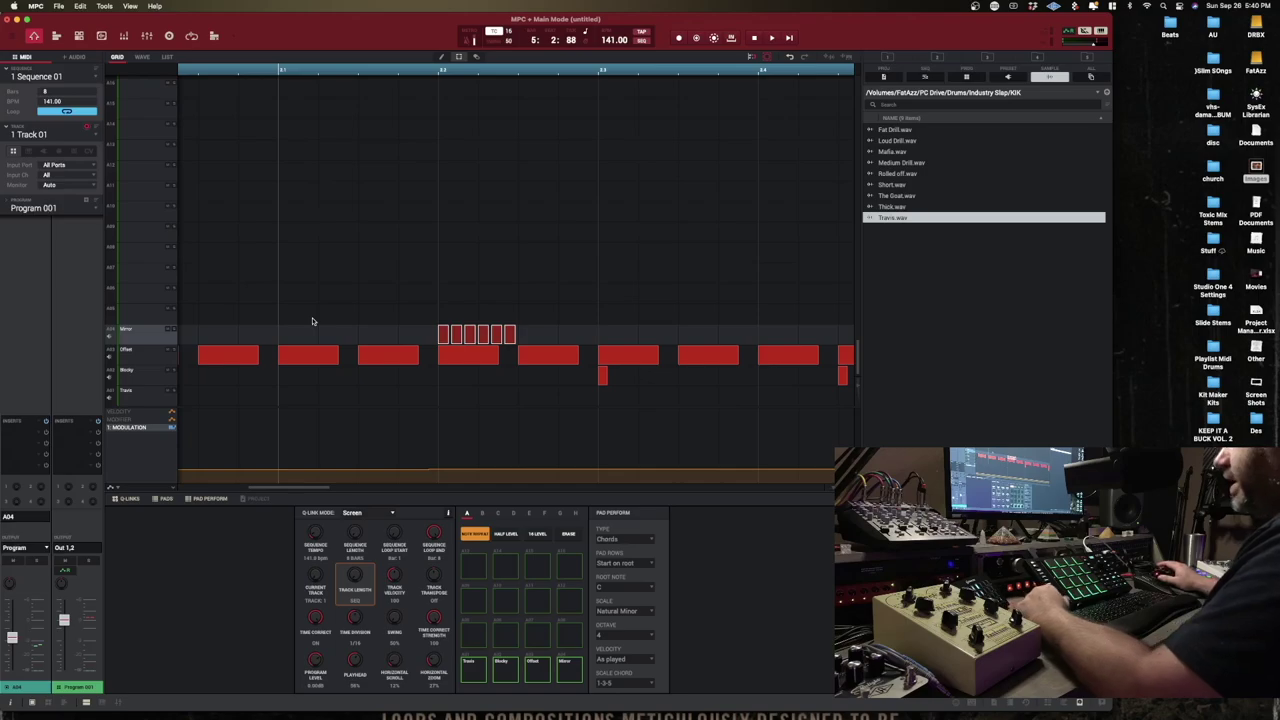
Step: Move the single Mirror hit in bar 1 onto beat 2 and duplicate it twice into a three-note roll
scroll(312, 321, "left", 5)
scroll(380, 353, "up", 1)
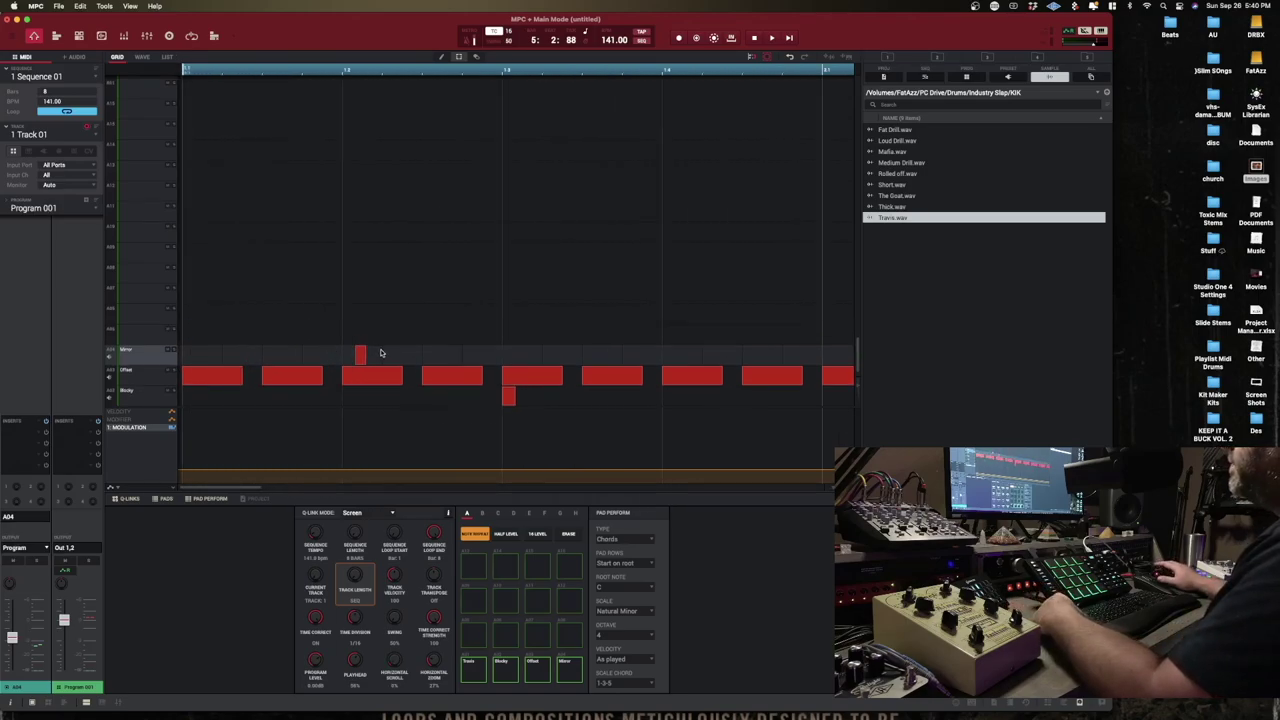
left_click_drag(362, 355, 354, 359)
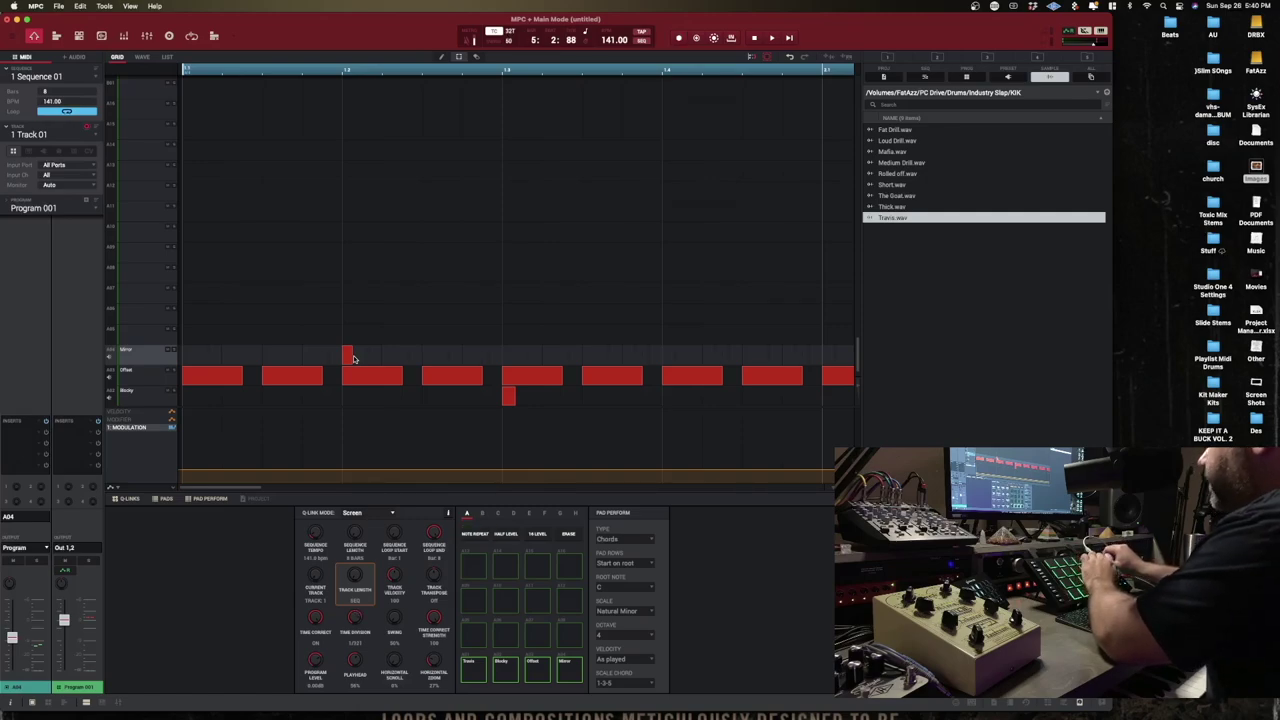
left_click_drag(320, 337, 352, 355)
key("super+d")
key("super+d")
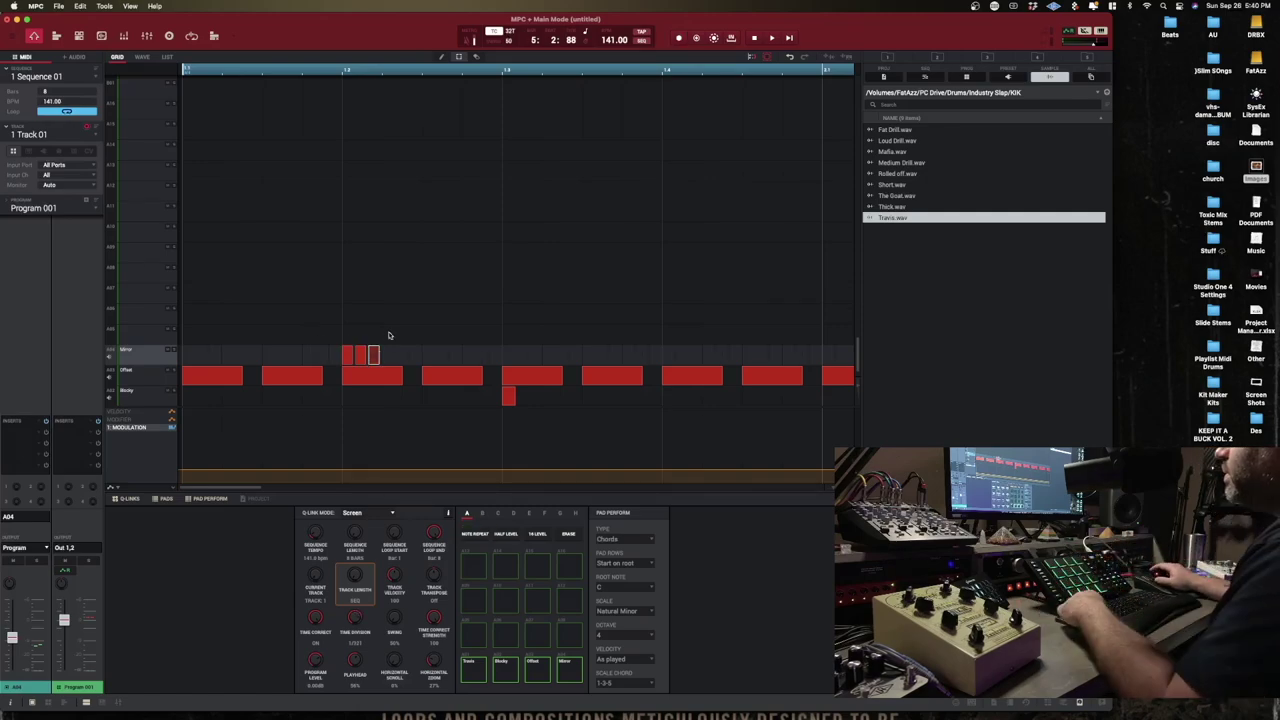
Step: Play the sequence and align the three-note Mirror roll at the end of bar 4 with beat 4
key("space")
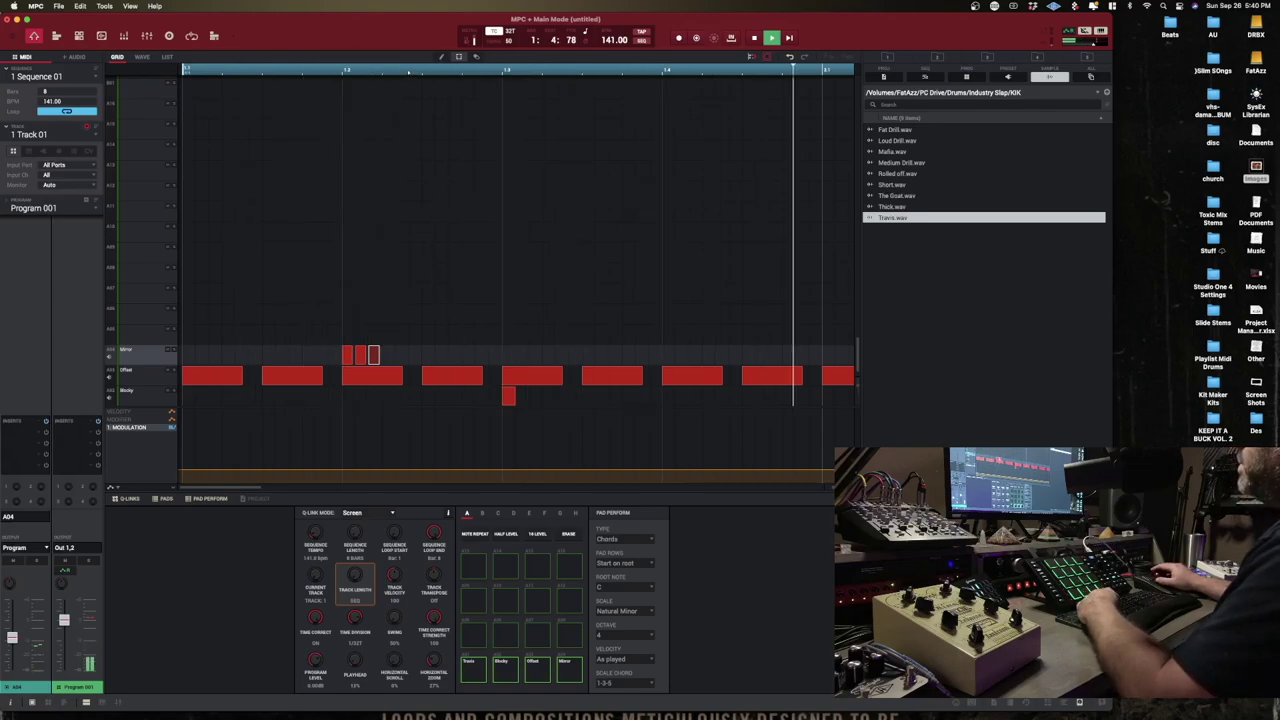
left_click_drag(408, 72, 391, 20)
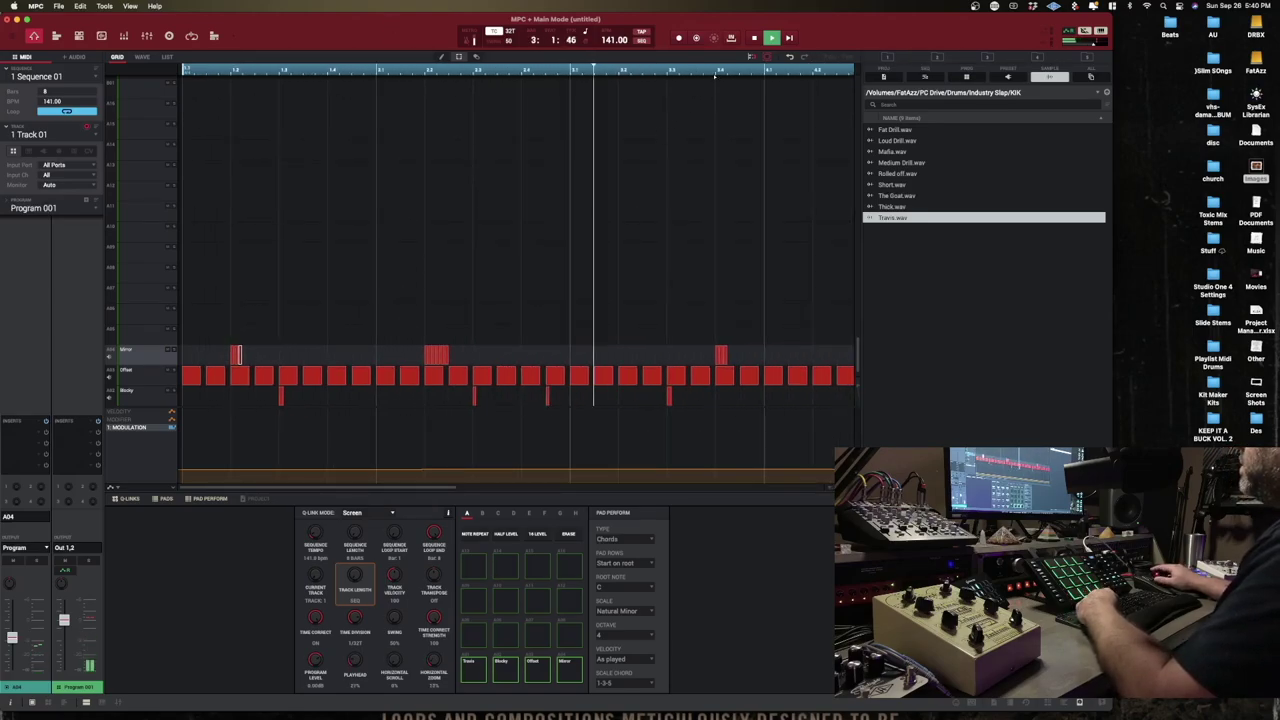
scroll(760, 120, "down", 2)
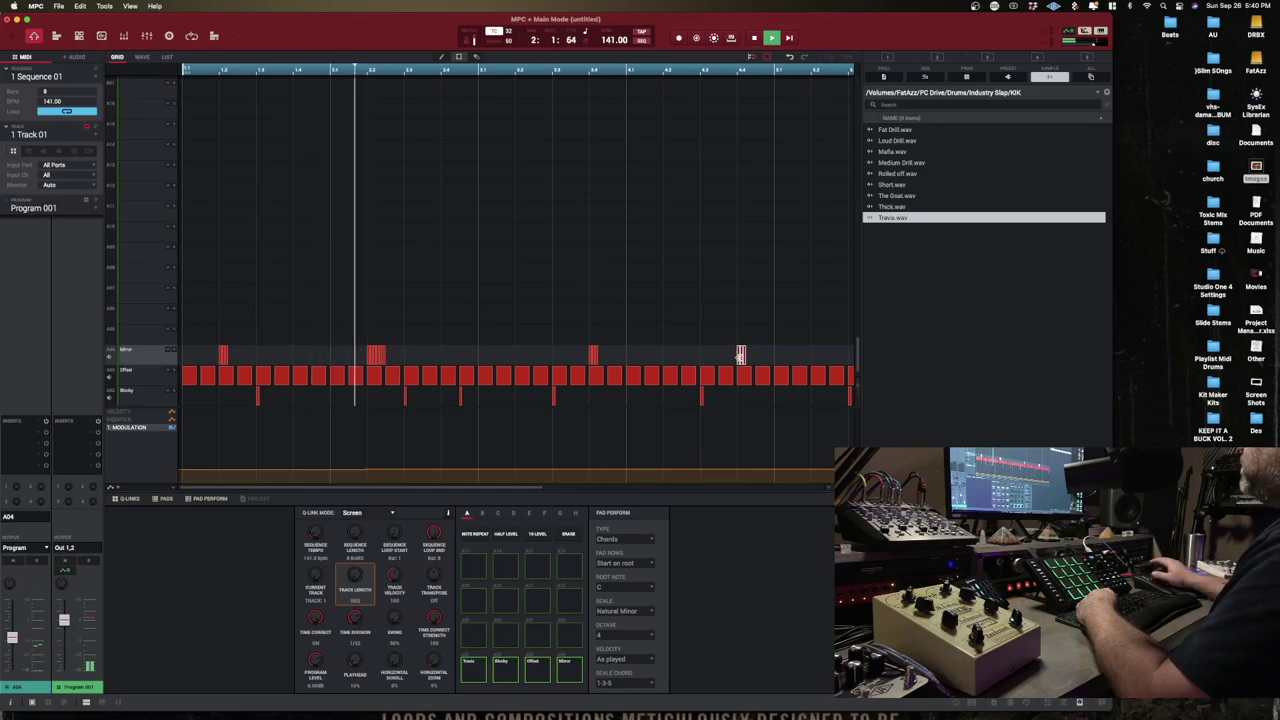
scroll(741, 358, "right", 5)
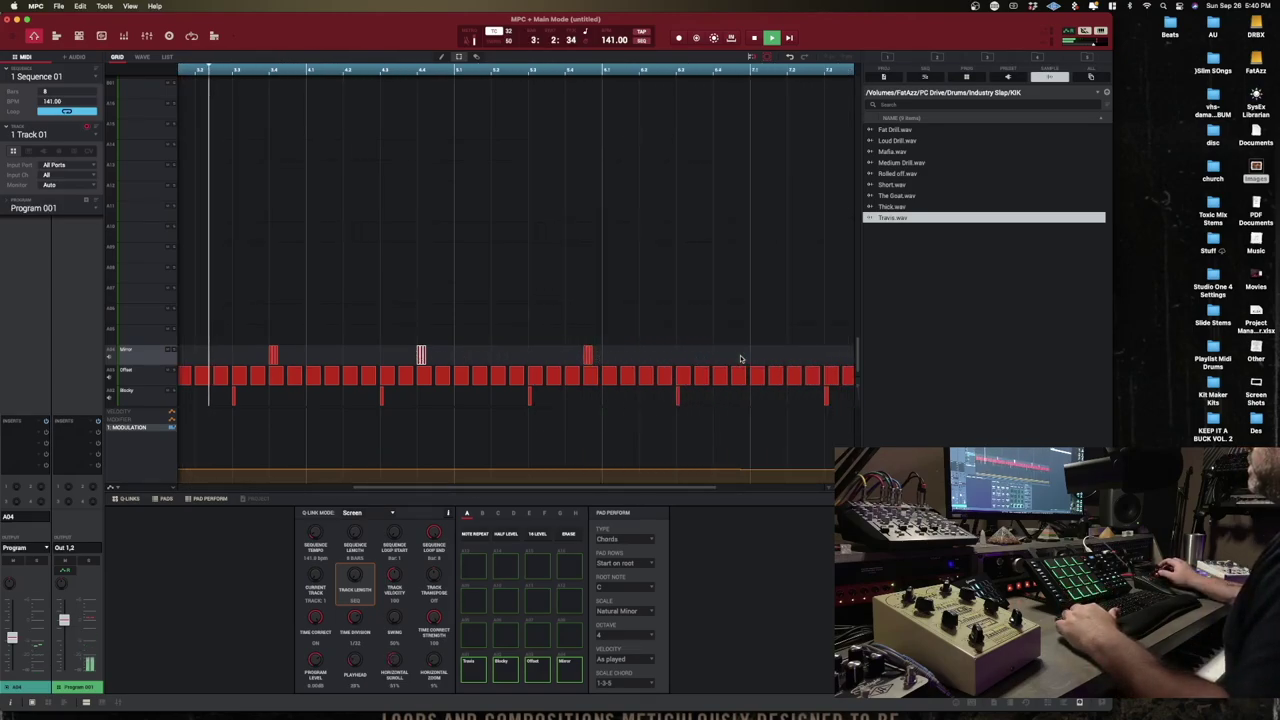
scroll(740, 357, "right", 4)
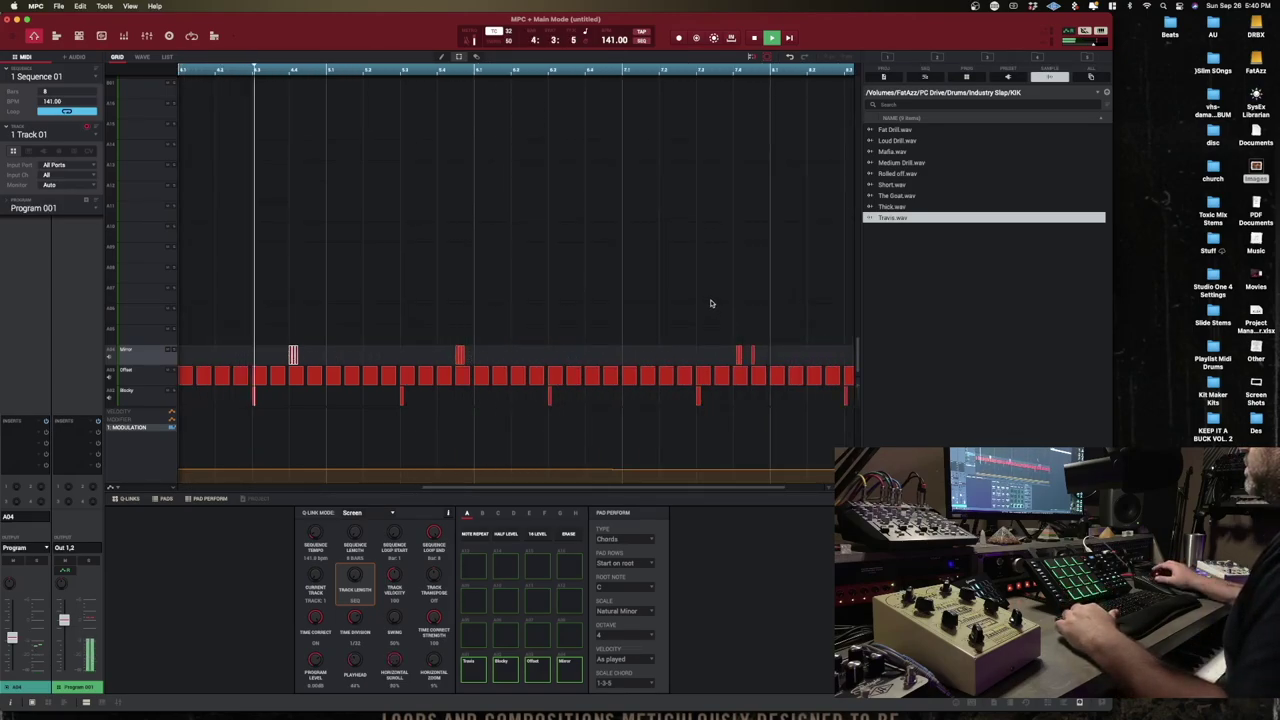
Step: Select the two-note Mirror roll near the end of bar 7 and move it onto beat 4
left_click_drag(711, 303, 741, 358)
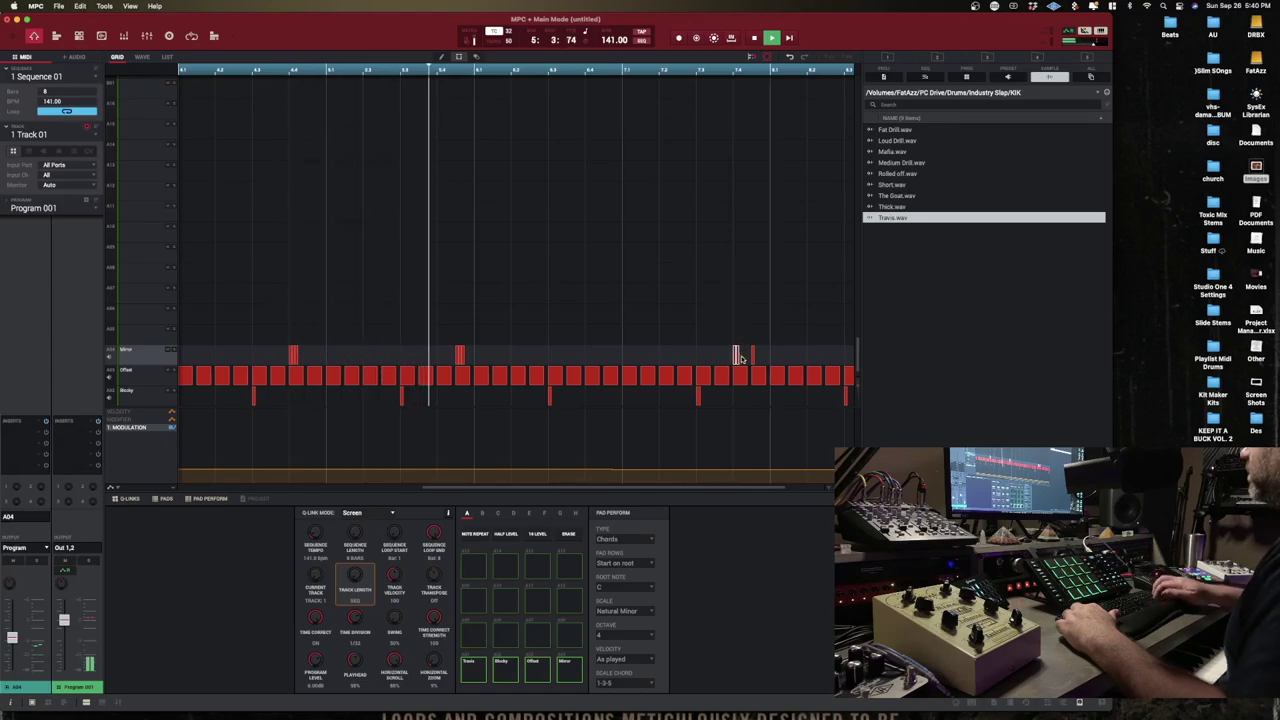
scroll(762, 91, "up", 3)
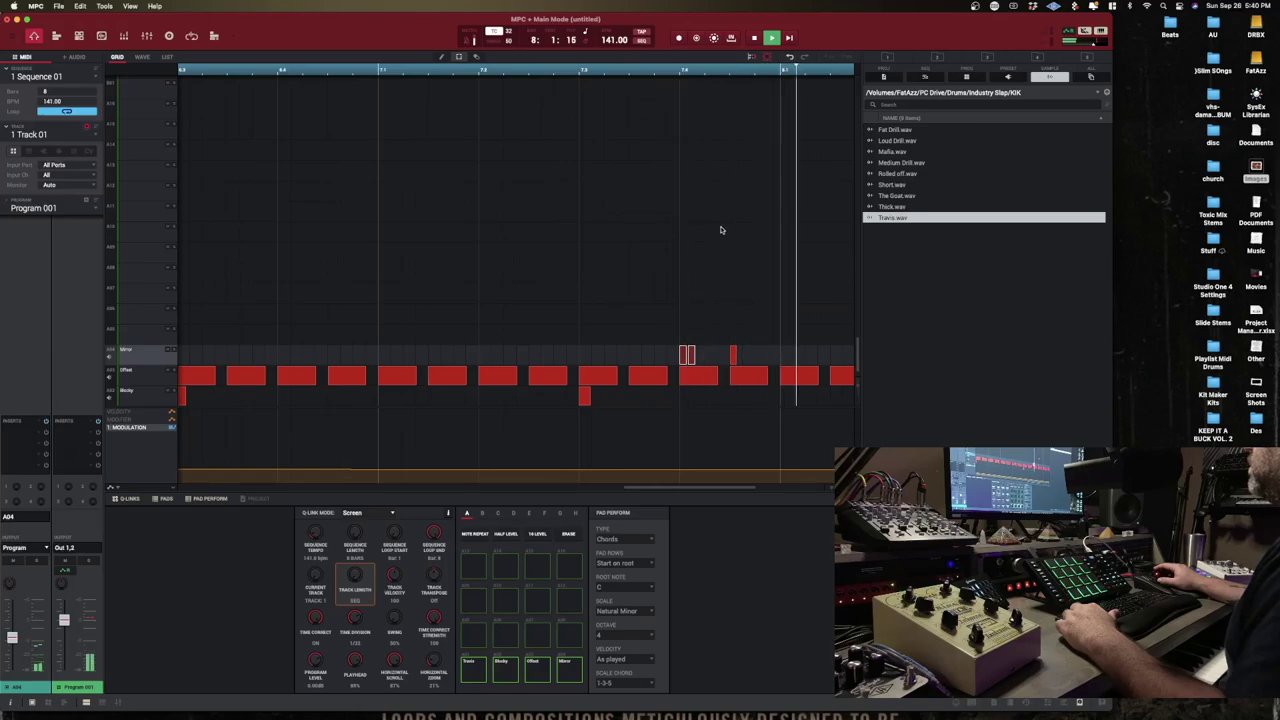
scroll(727, 71, "down", 3)
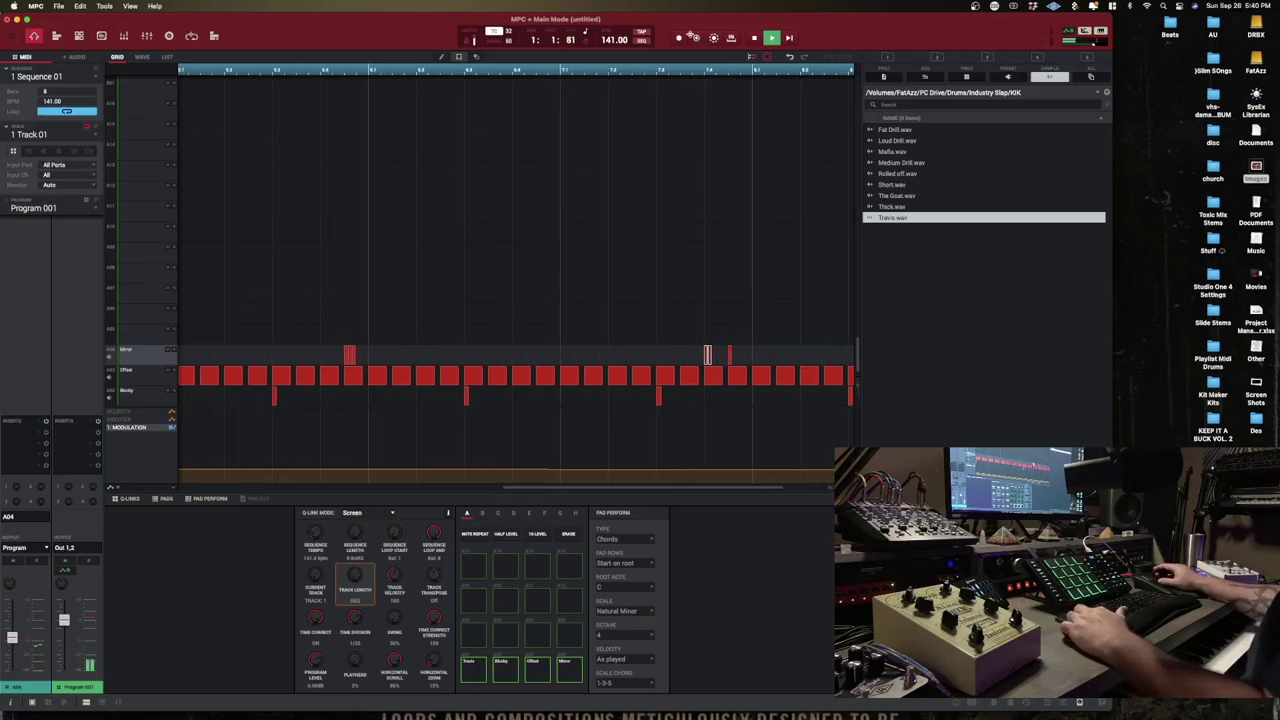
Step: Add a short Mirror roll halfway through beat 1 of bar 8 and stop playback
scroll(743, 295, "up", 3)
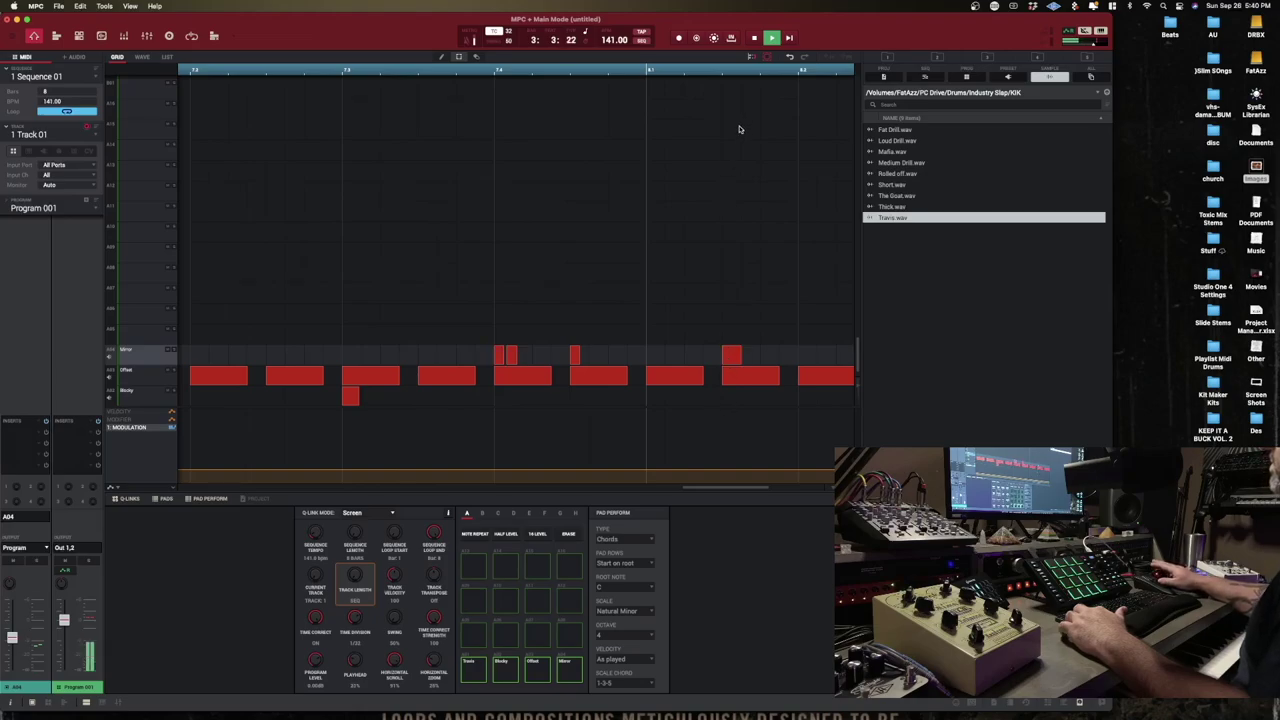
scroll(517, 106, "down", 5)
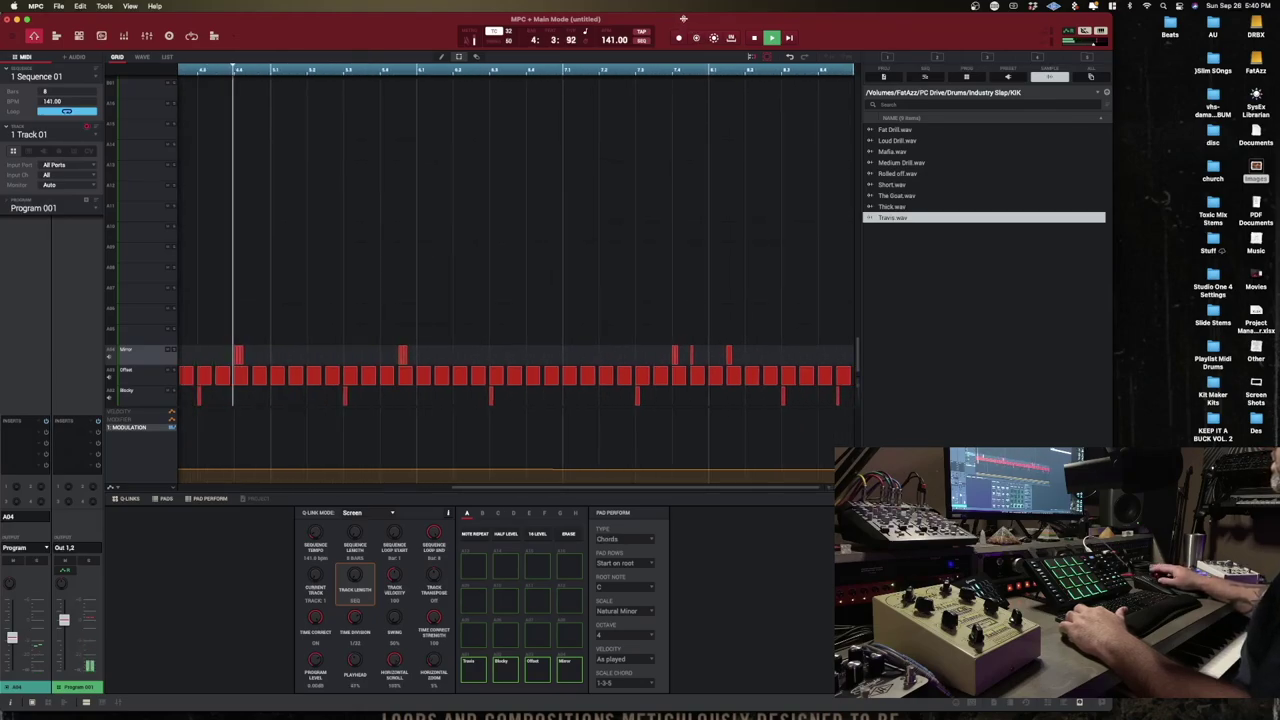
key("space")
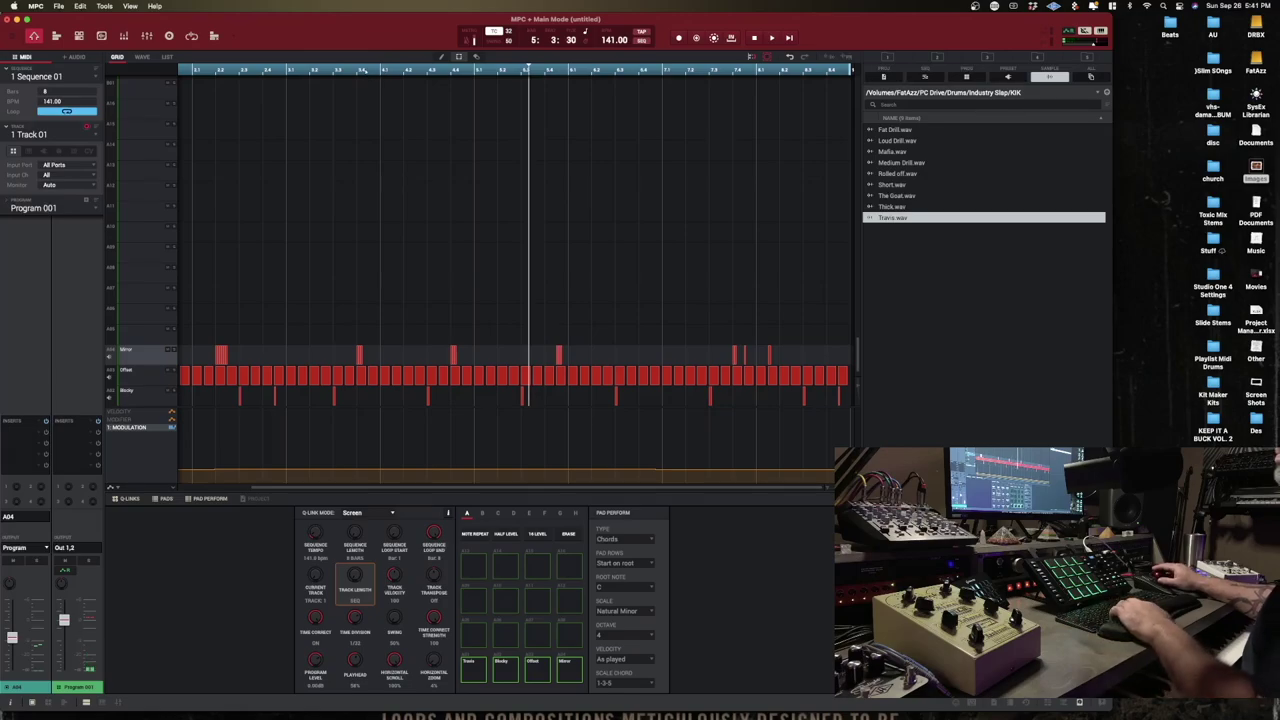
Step: Show the velocity lane for the Offset hi-hats and lower the second note's velocity
left_click_drag(382, 69, 382, 50)
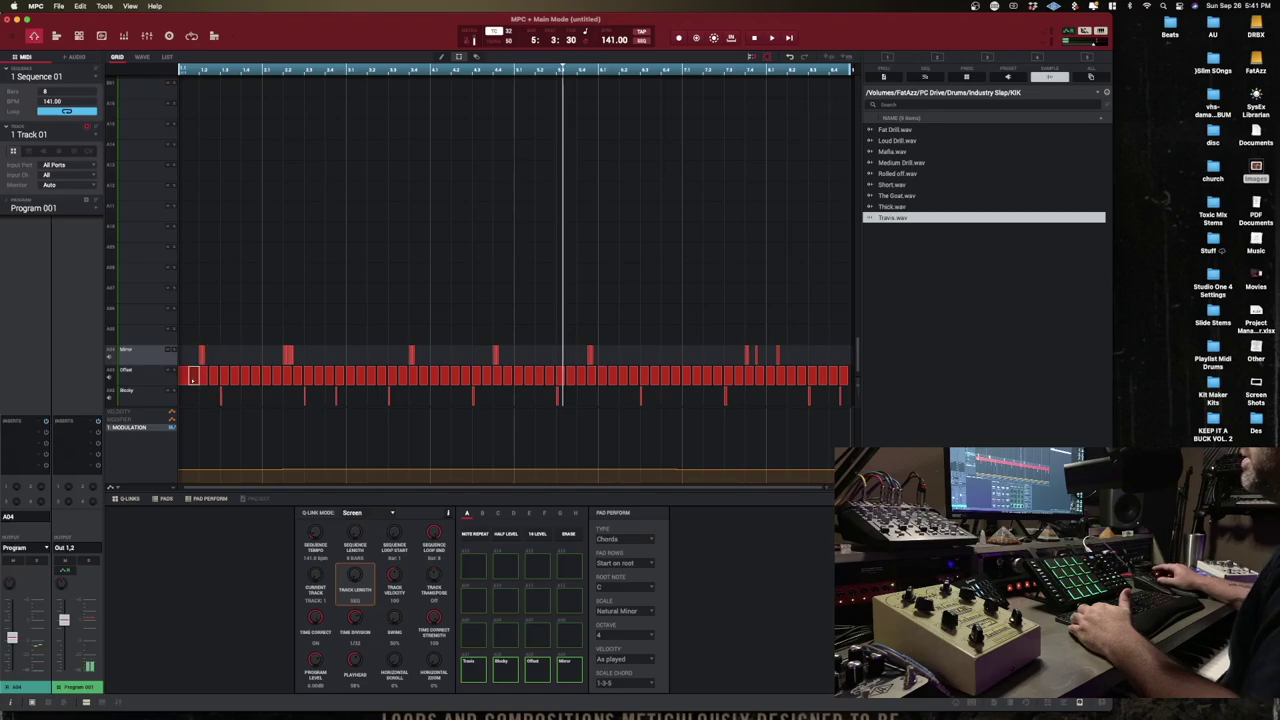
left_click(141, 419)
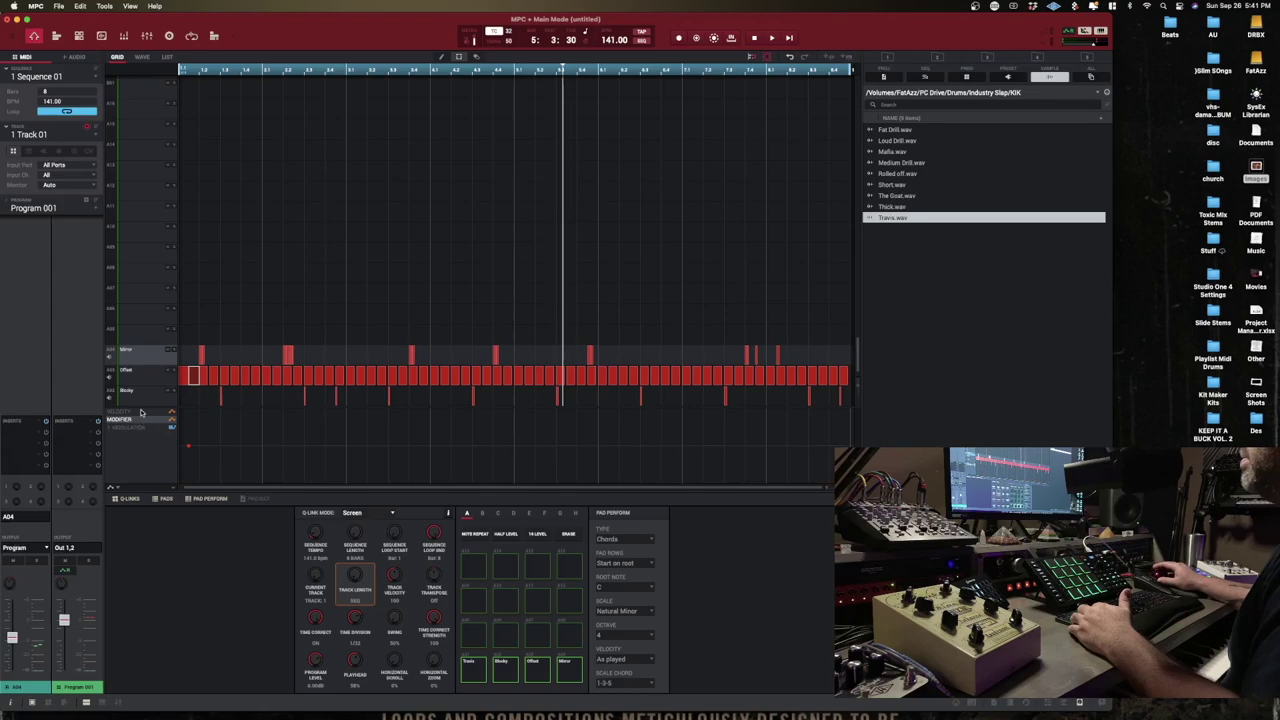
left_click(141, 411)
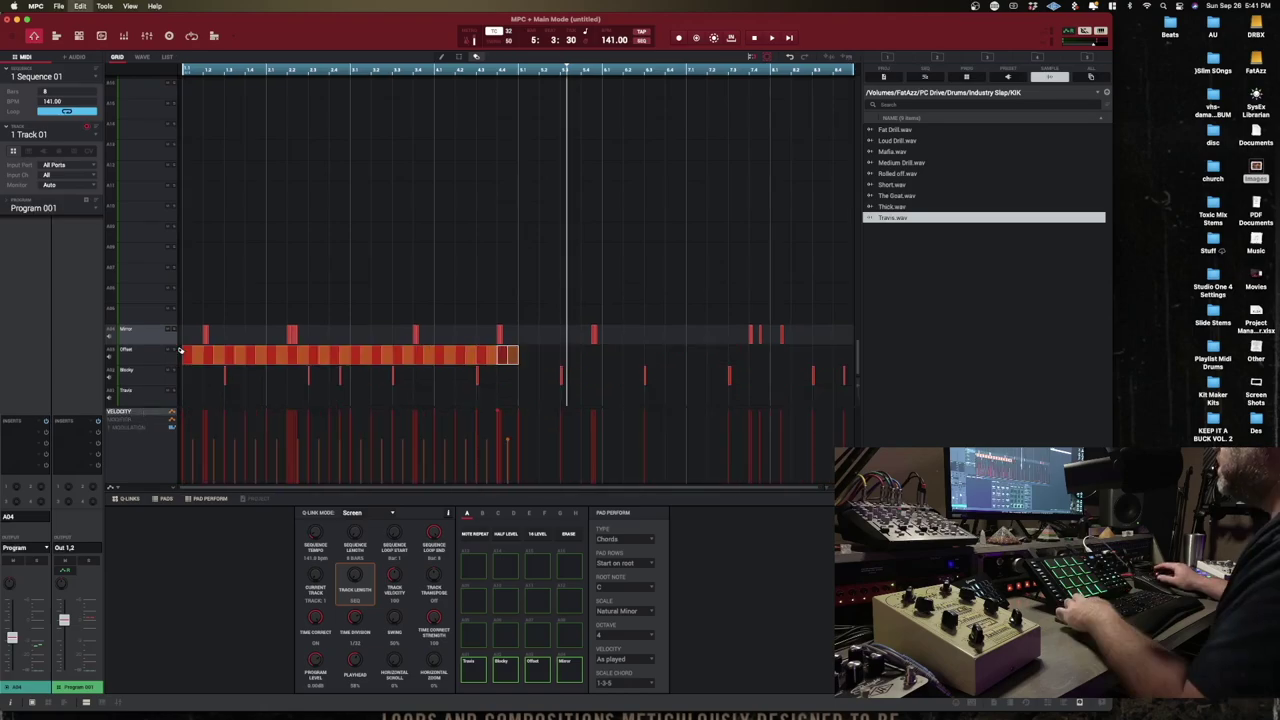
Step: Duplicate the loud-soft pair of Offset hi-hat notes repeatedly until it fills all 8 bars
key("super+d")
key("super+d")
key("super+d")
key("super+d")
key("super+d")
key("super+d")
key("super+d")
key("super+d")
key("super+d")
key("shift+Right")
key("shift+Right")
key("shift+Right")
key("shift+Right")
key("shift+Right")
key("shift+Right")
key("shift+Right")
key("shift+Right")
key("shift+Right")
key("shift+Right")
key("shift+Right")
key("shift+Right")
key("shift+Right")
key("shift+Right")
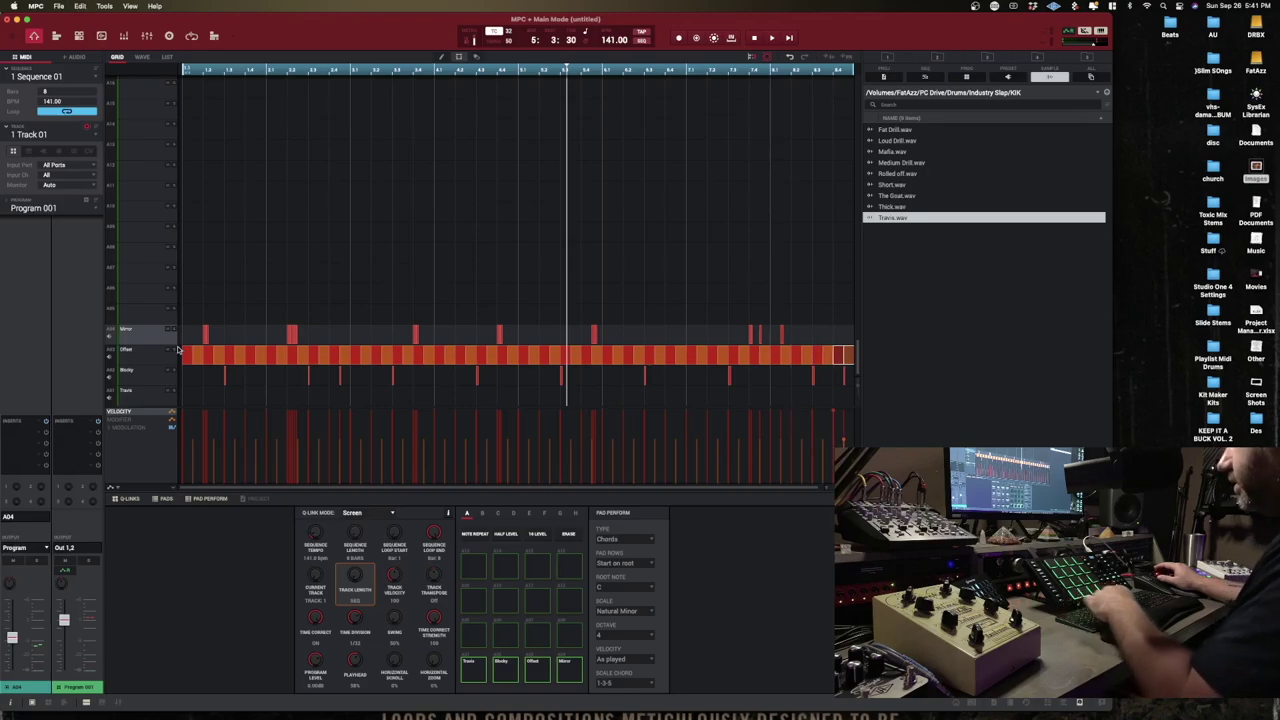
Step: Play the sequence and place eighth-note Travis kick hits across bars 1 to 4
key("space")
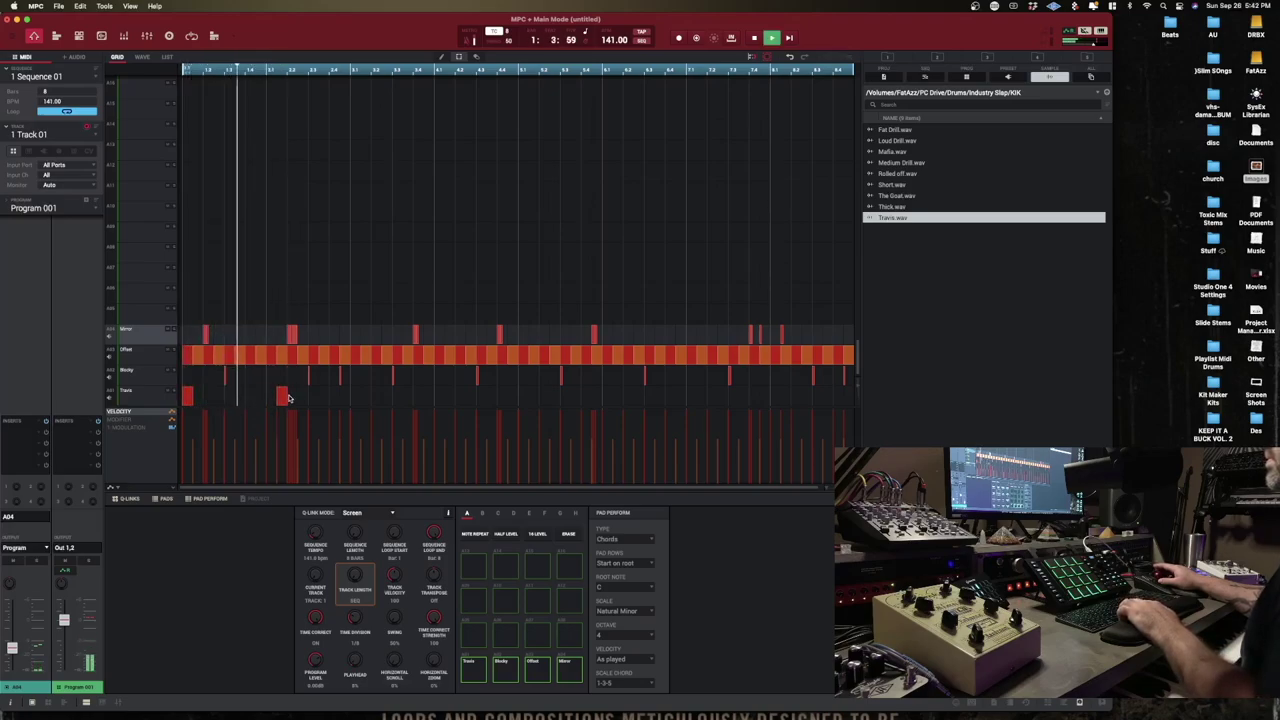
double_click(290, 398)
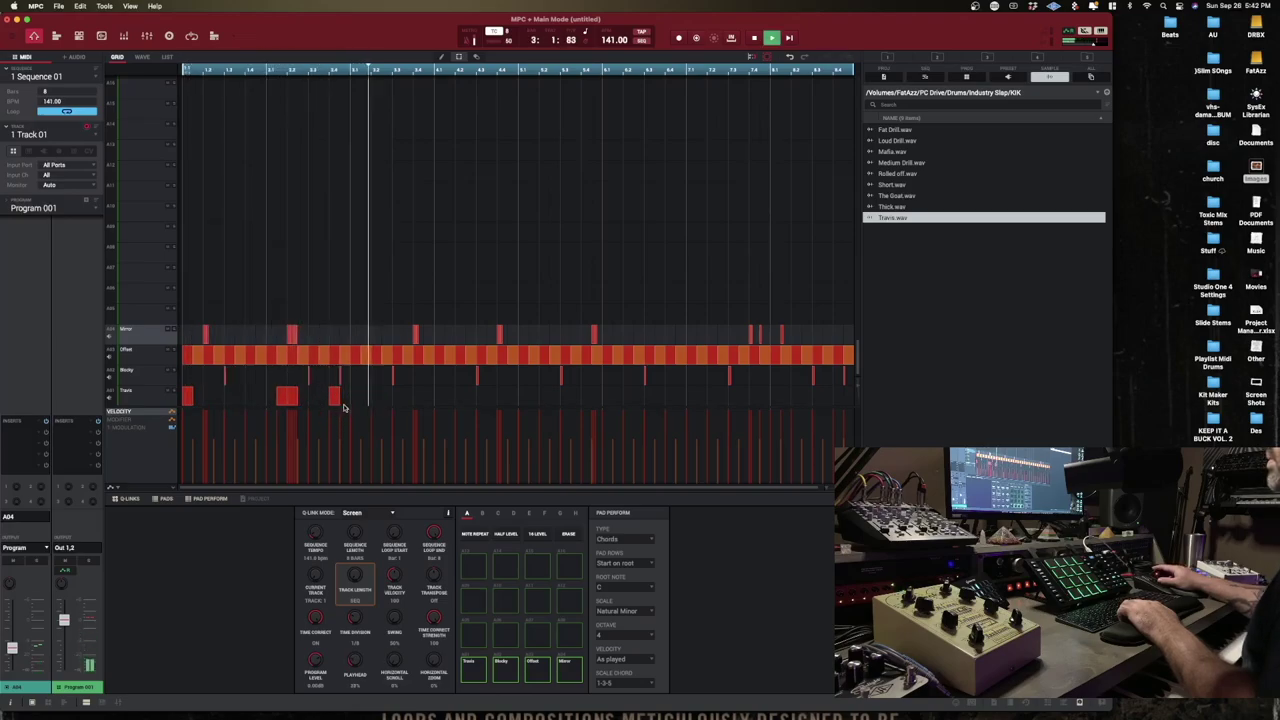
left_click(355, 397)
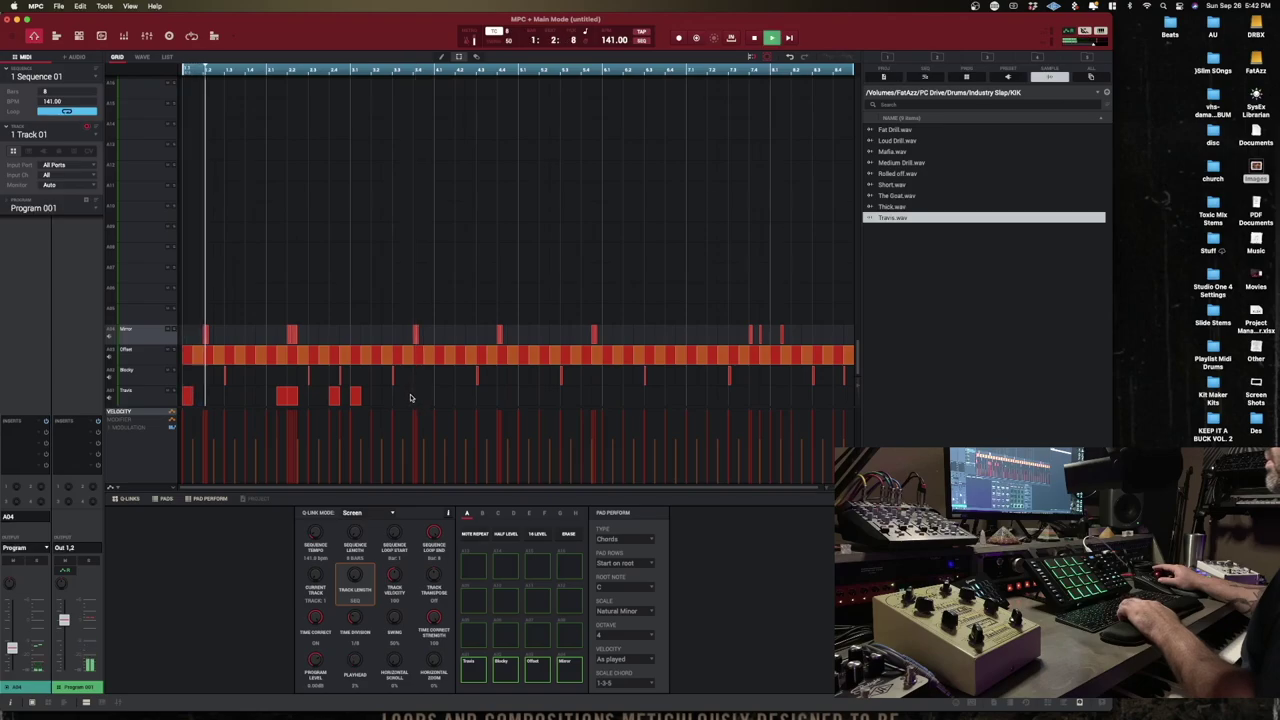
left_click(409, 397)
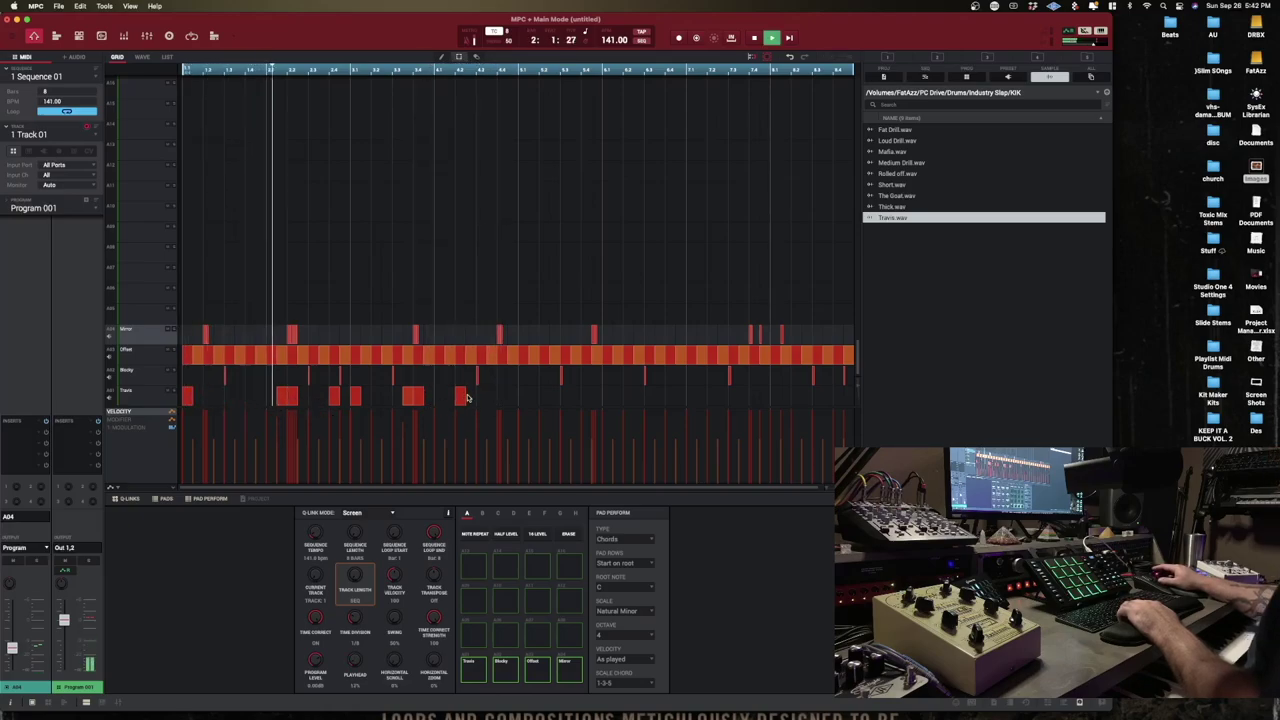
left_click(464, 398)
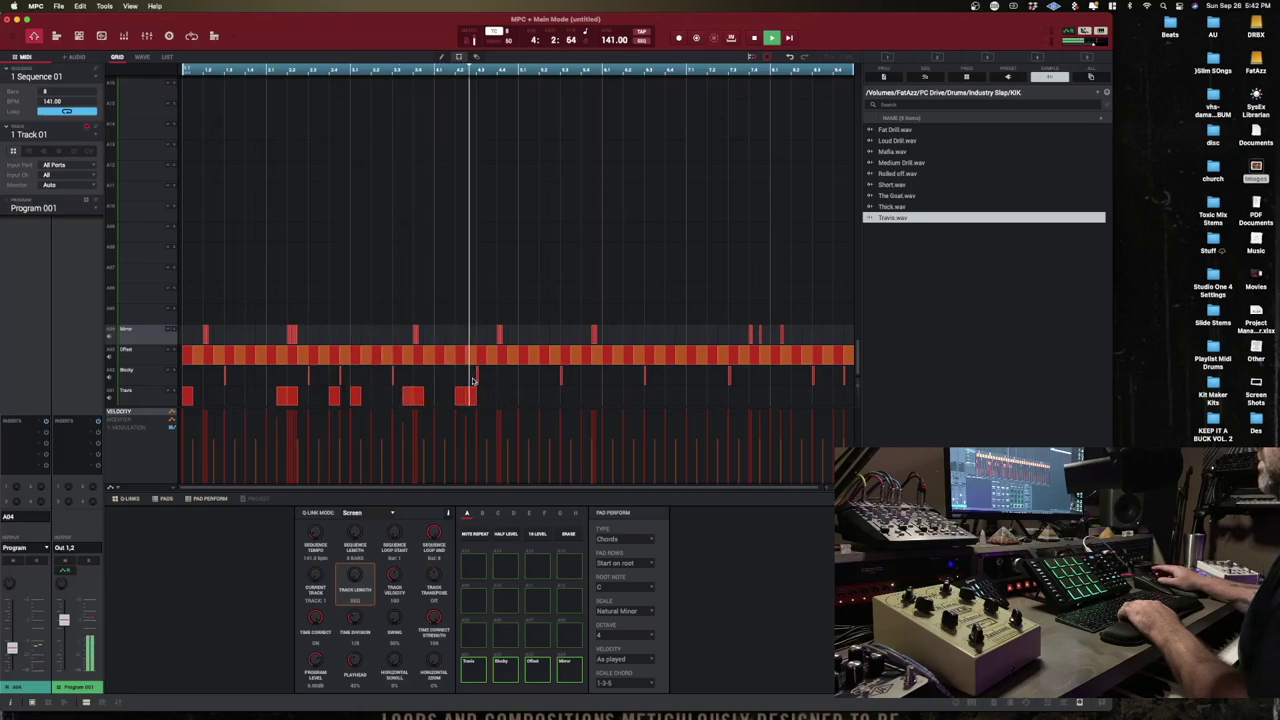
left_click(501, 397)
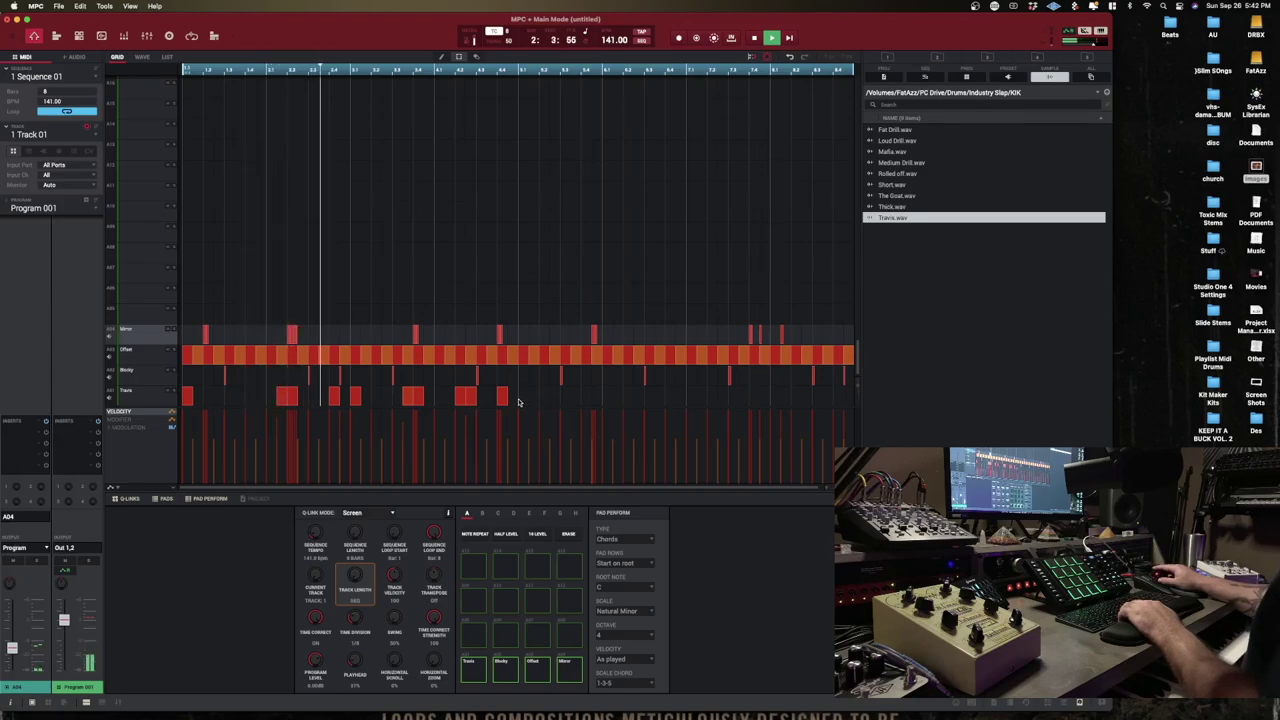
Step: Select all Travis kick notes in bars 1 to 4 and duplicate them towards bars 5 to 8
left_click_drag(518, 403, 188, 392)
key("super+d")
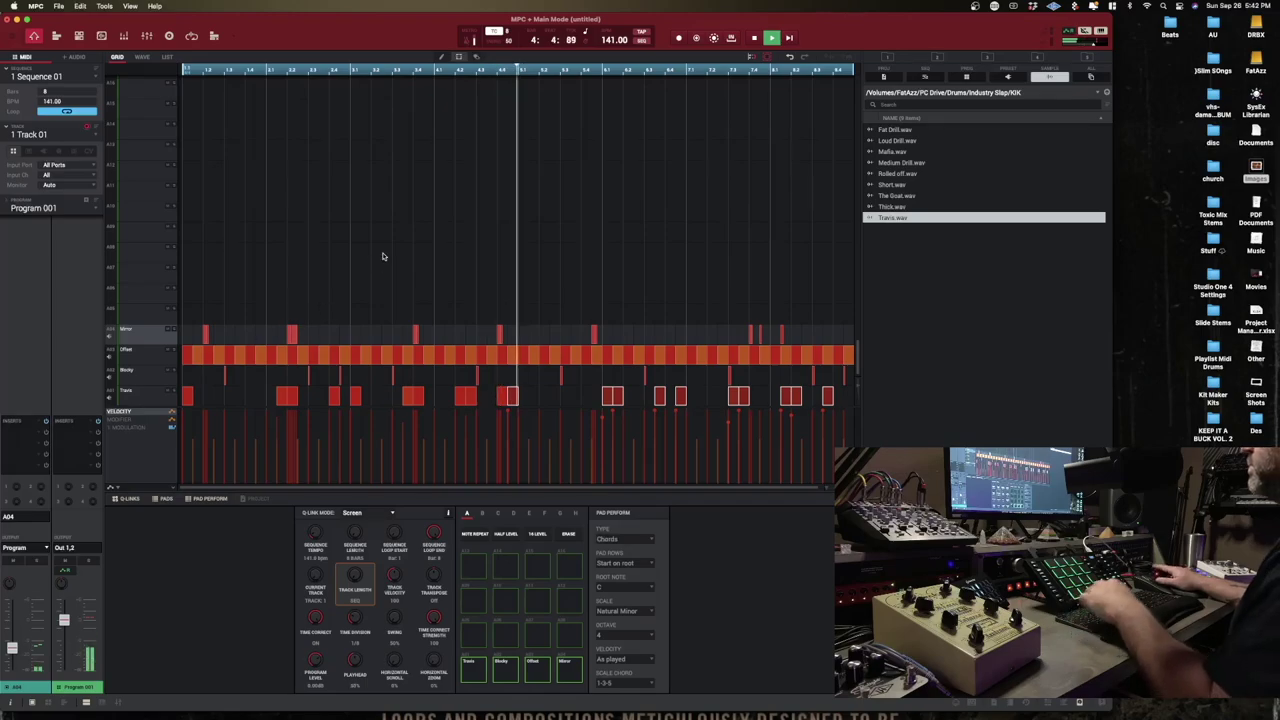
Step: Stop playback and open the 808's sample folder inside the Industry Slap drum library
key("space")
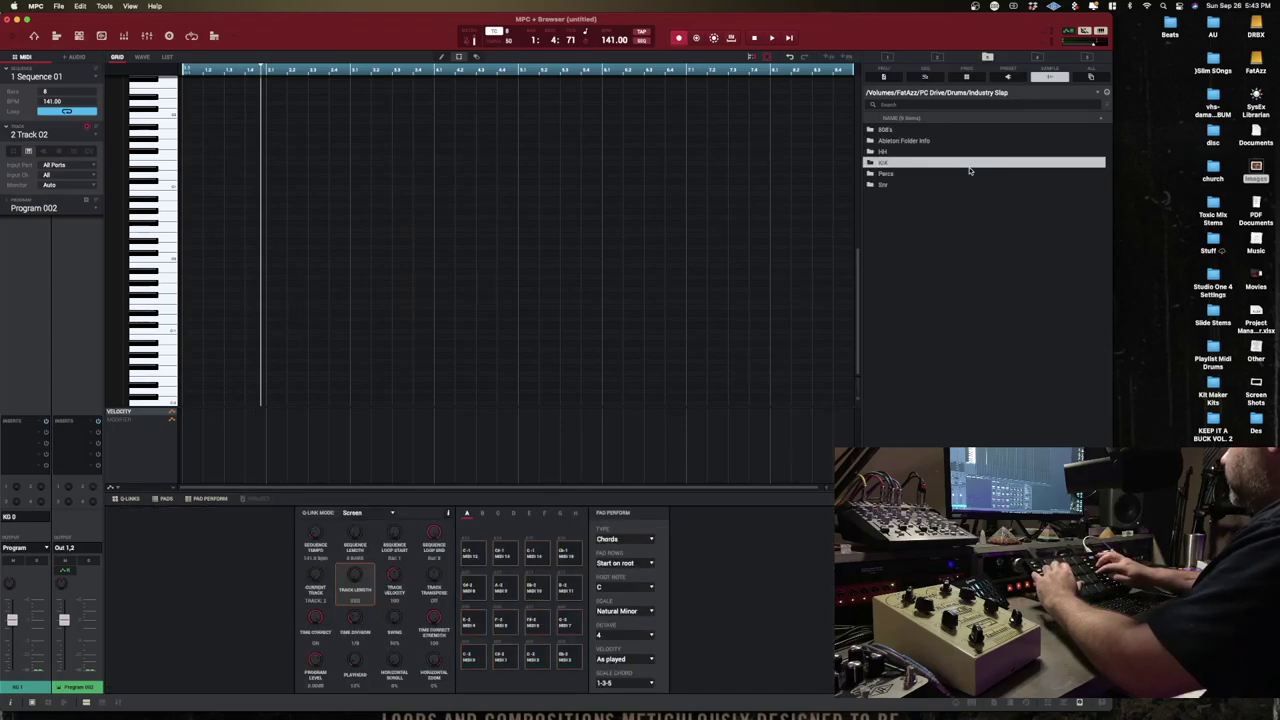
key("Down")
key("Down")
key("Up")
key("Up")
key("Up")
key("Up")
key("Up")
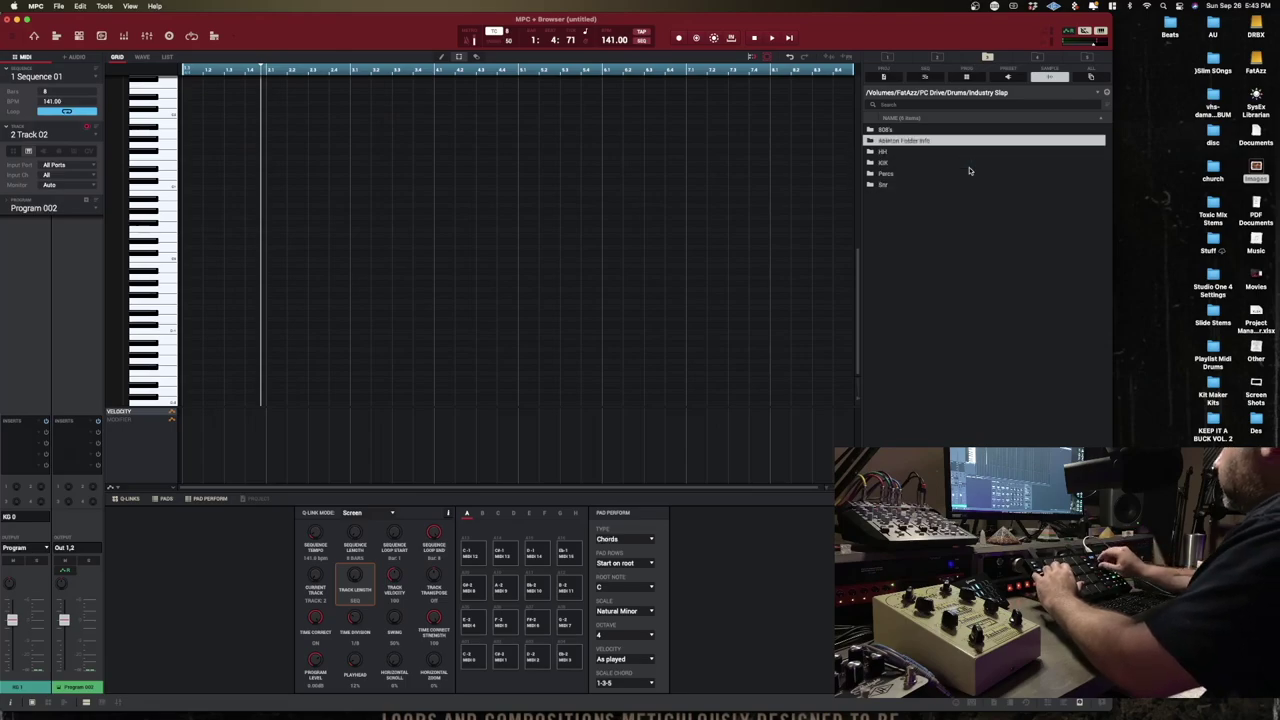
key("Return")
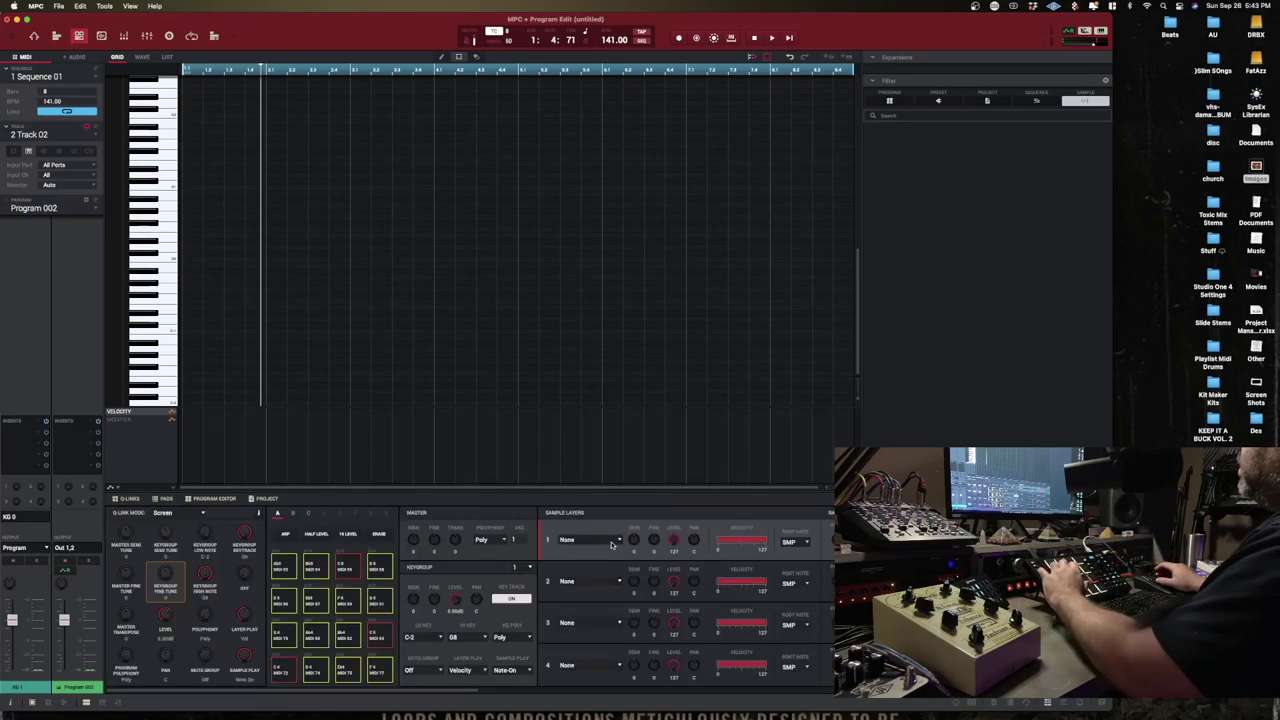
Step: Assign the Weekend Work sample to layer 1 of Program 002, set its polyphony to Mono and return to the main view
left_click(612, 542)
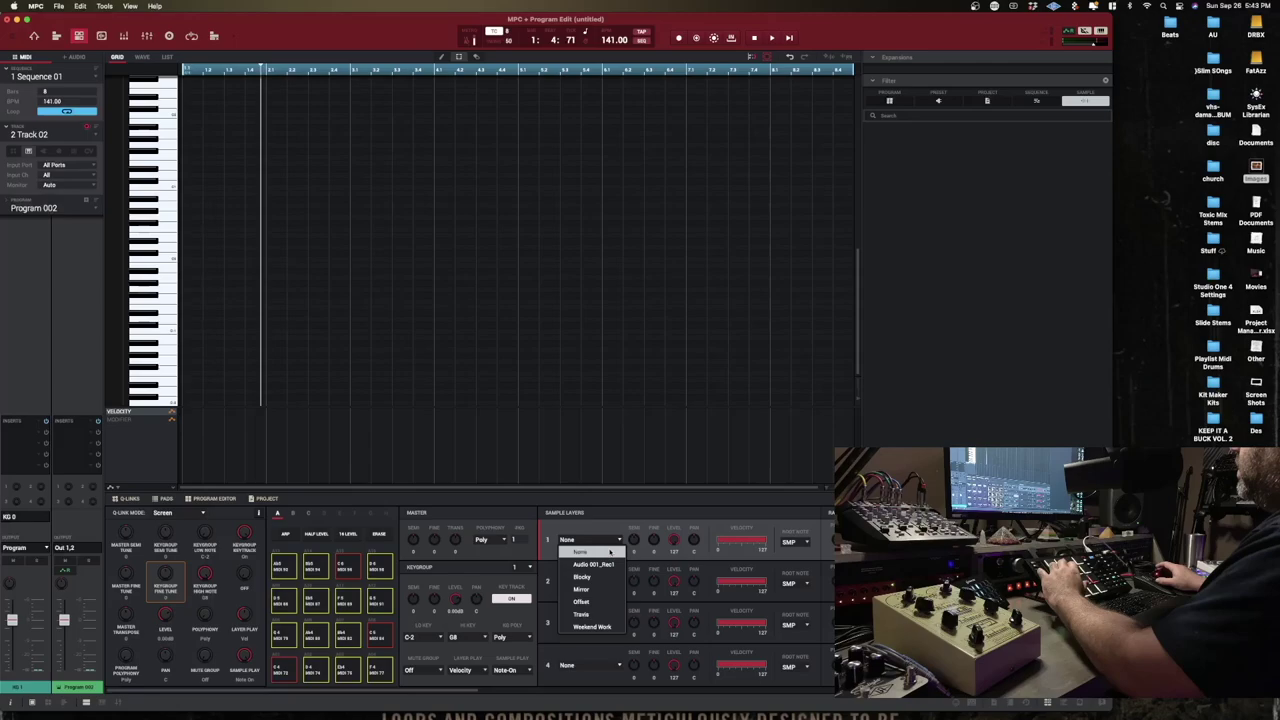
left_click(597, 626)
left_click(481, 542)
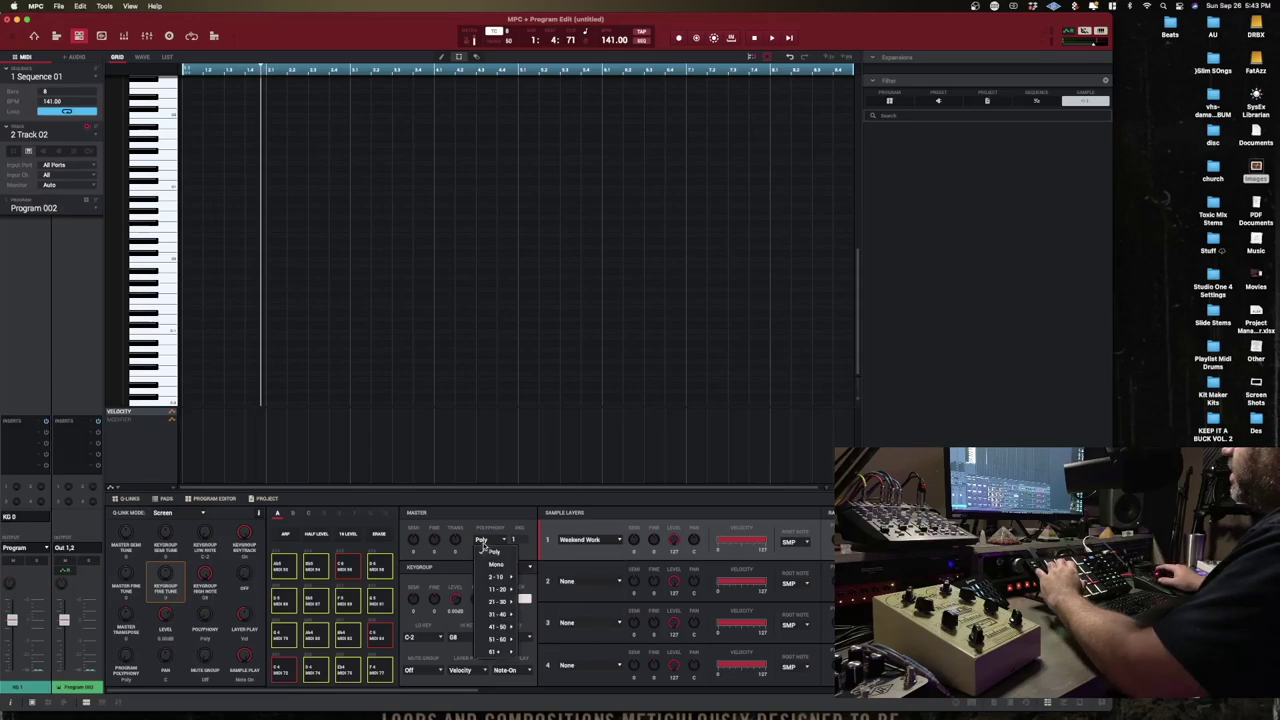
left_click(497, 570)
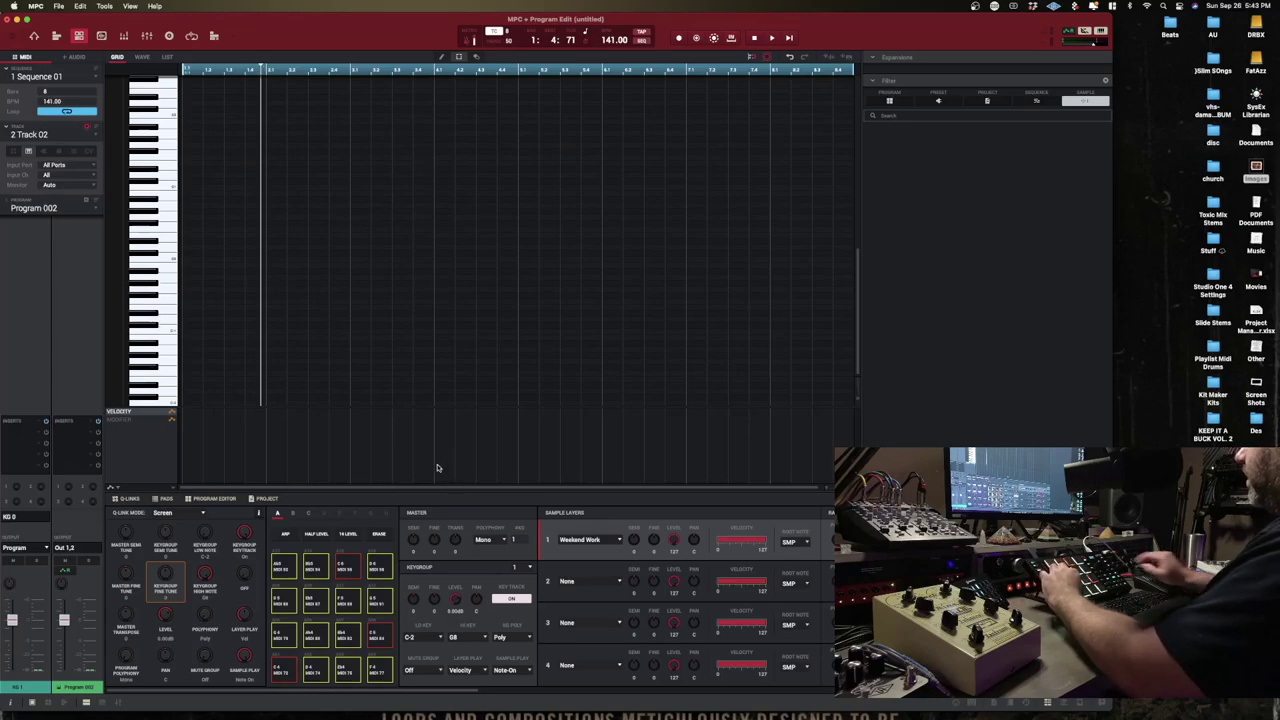
key("Escape")
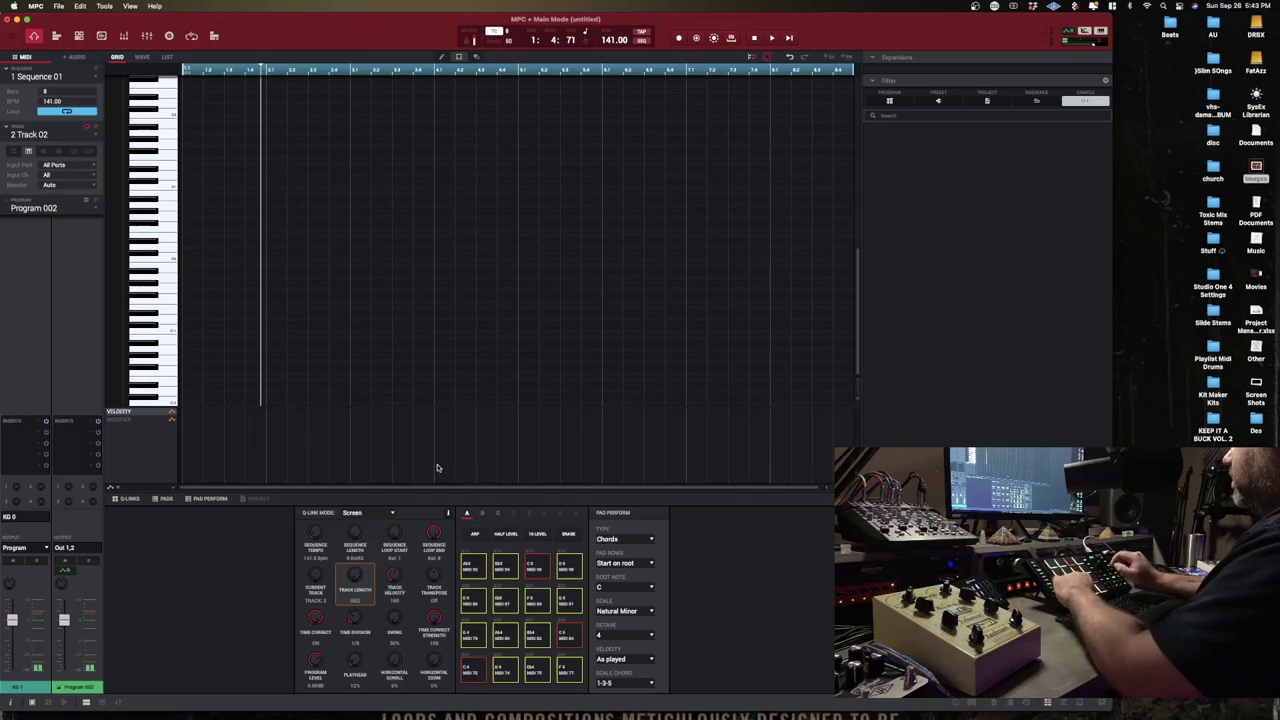
Step: Set the pad performance octave to 3 and its type to Notes
left_click(621, 636)
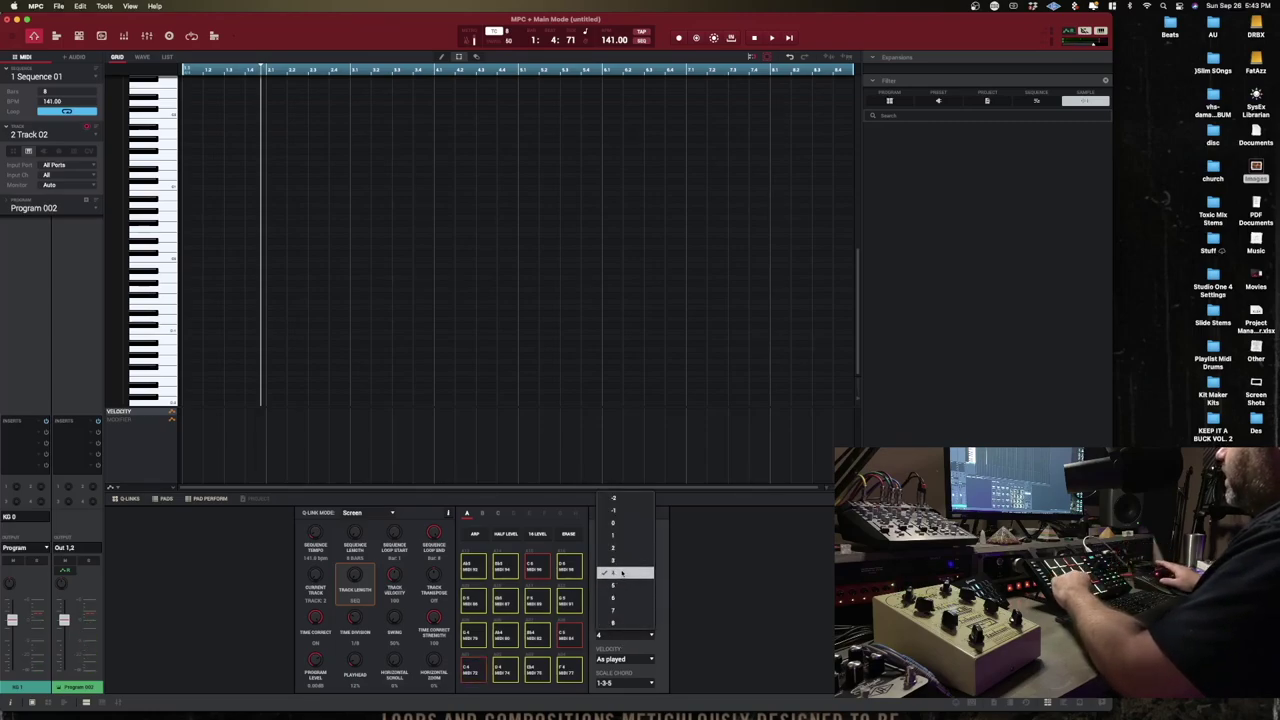
left_click(622, 562)
left_click(630, 543)
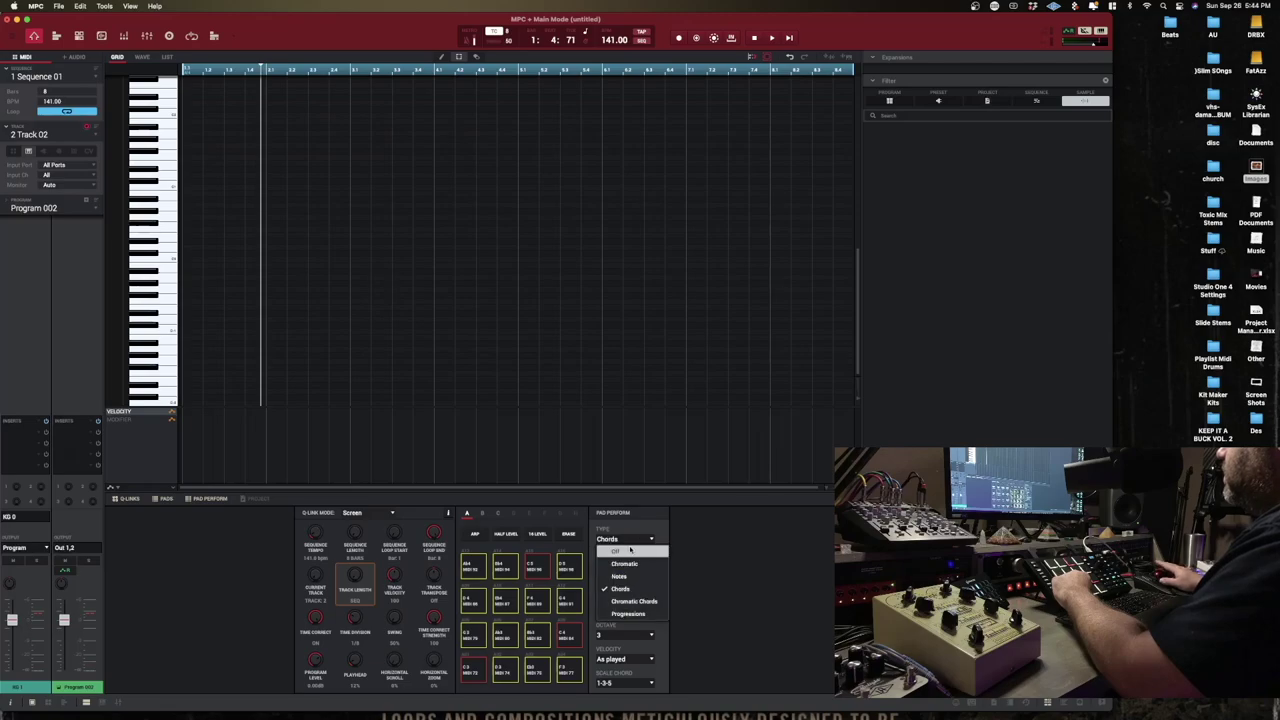
left_click(628, 573)
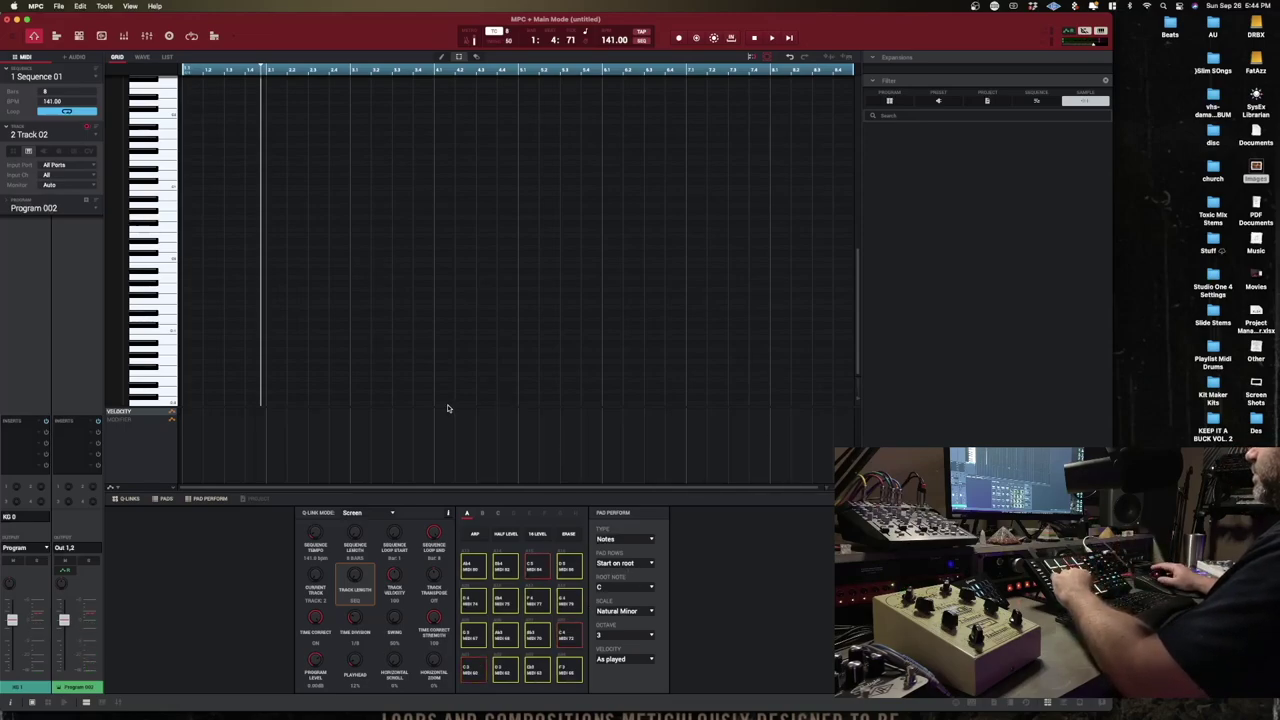
Step: Rehearse over the playing sequence, return to its start and record an 808 bass line across the 8 bars of Track 02
key("space")
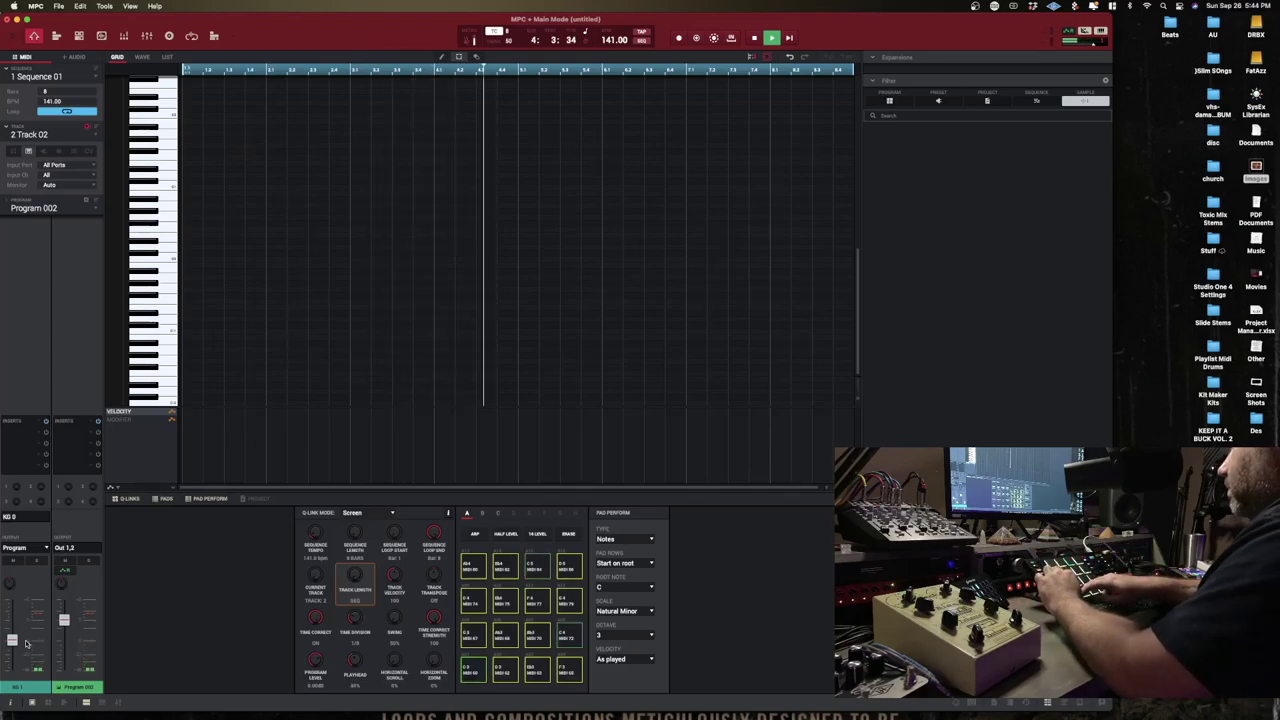
key("space")
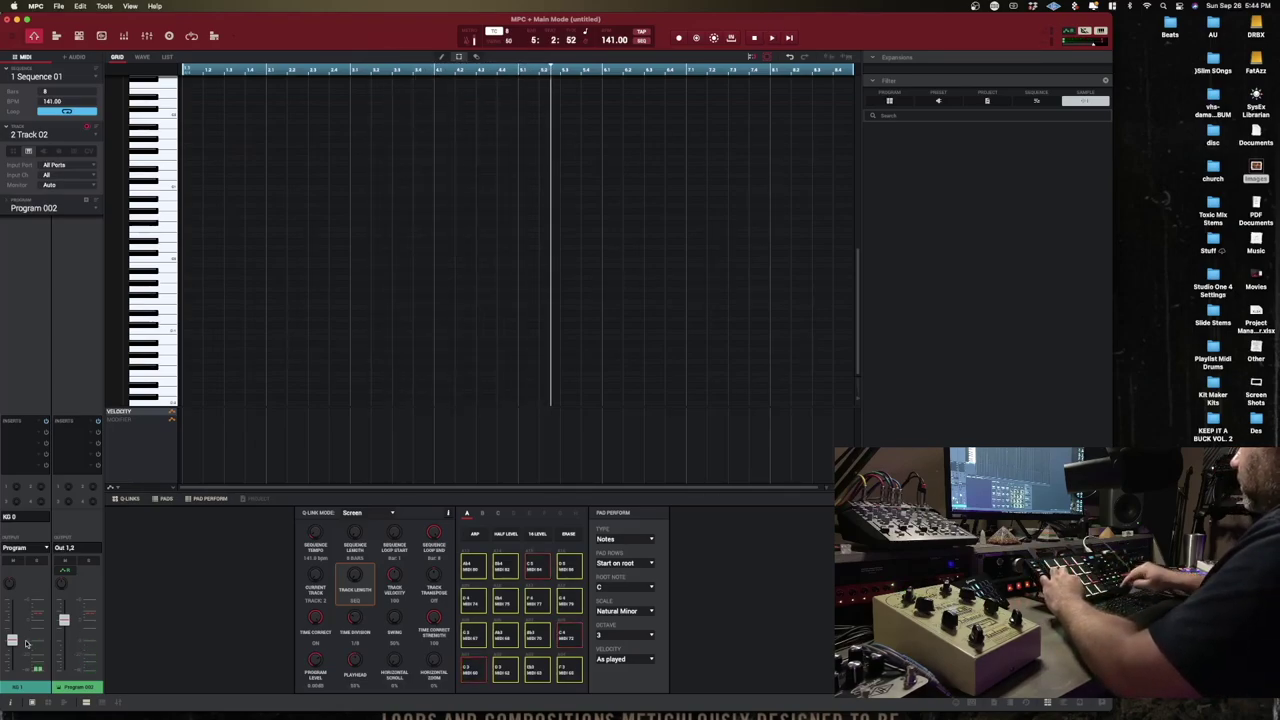
key("Home")
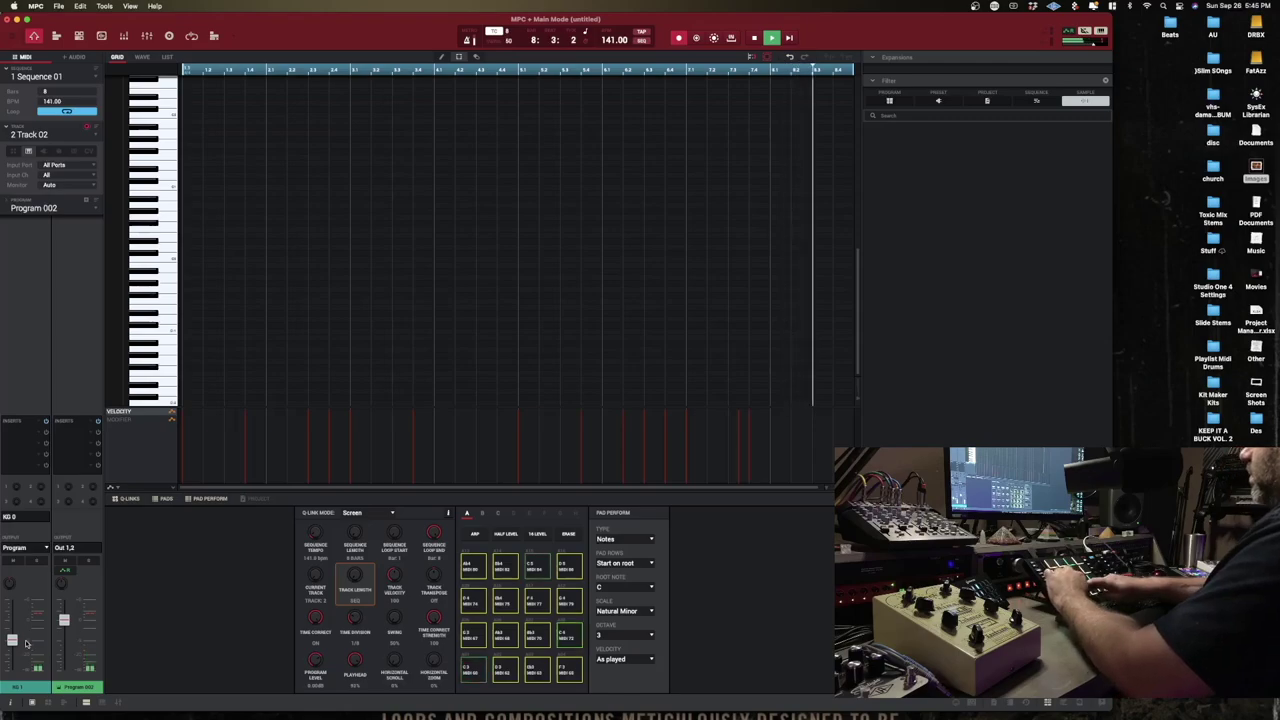
key("space")
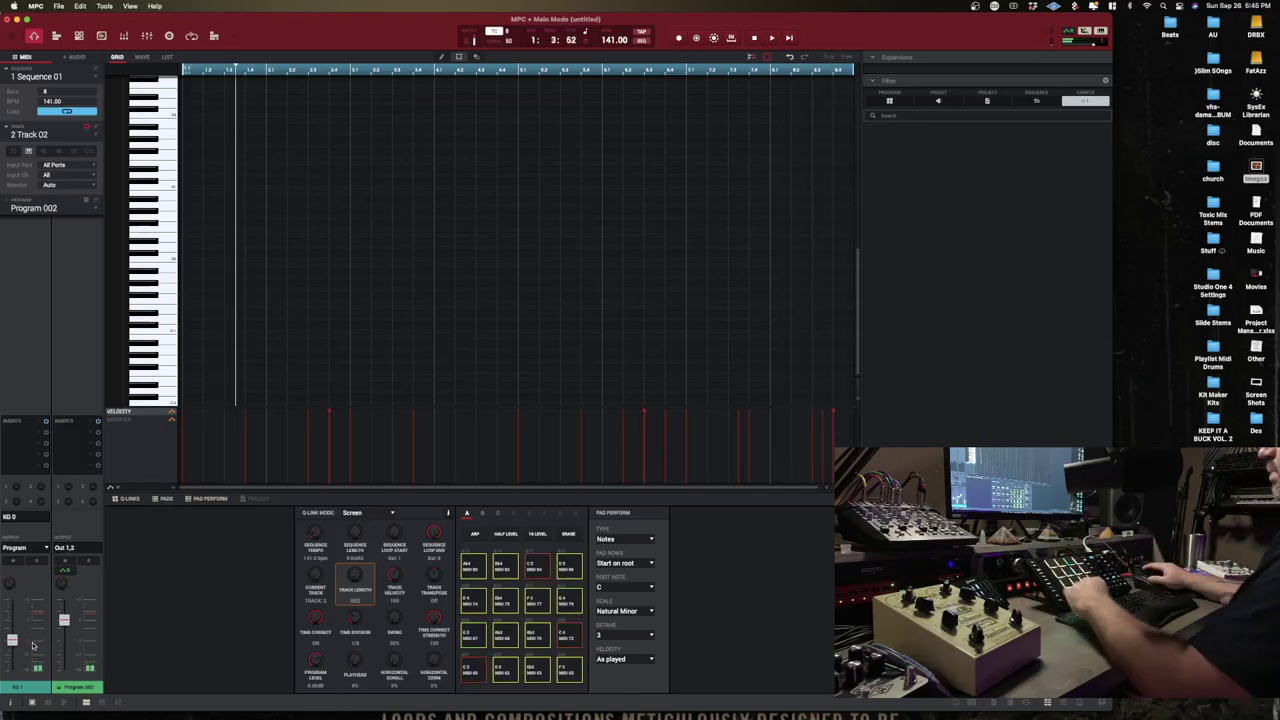
Step: Lengthen the low bass notes in bars 5 to 7 to close the gaps between them during playback
scroll(291, 238, "up", 5)
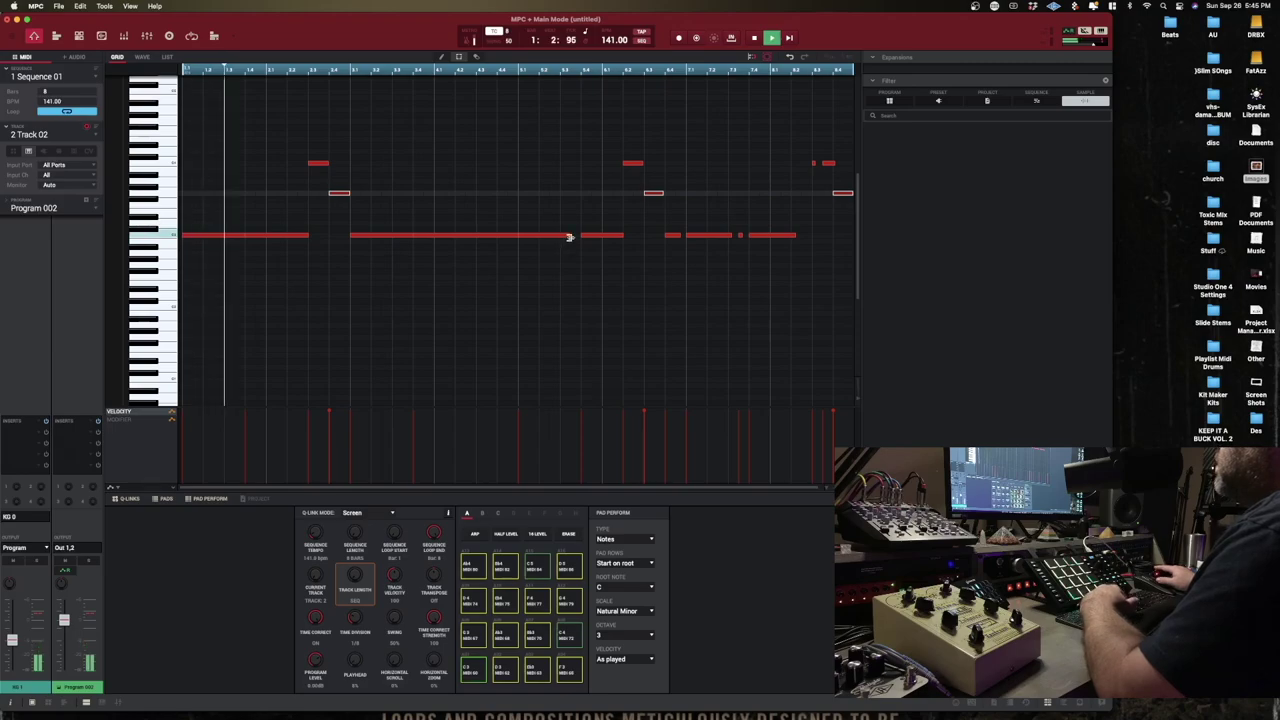
left_click_drag(567, 237, 742, 238)
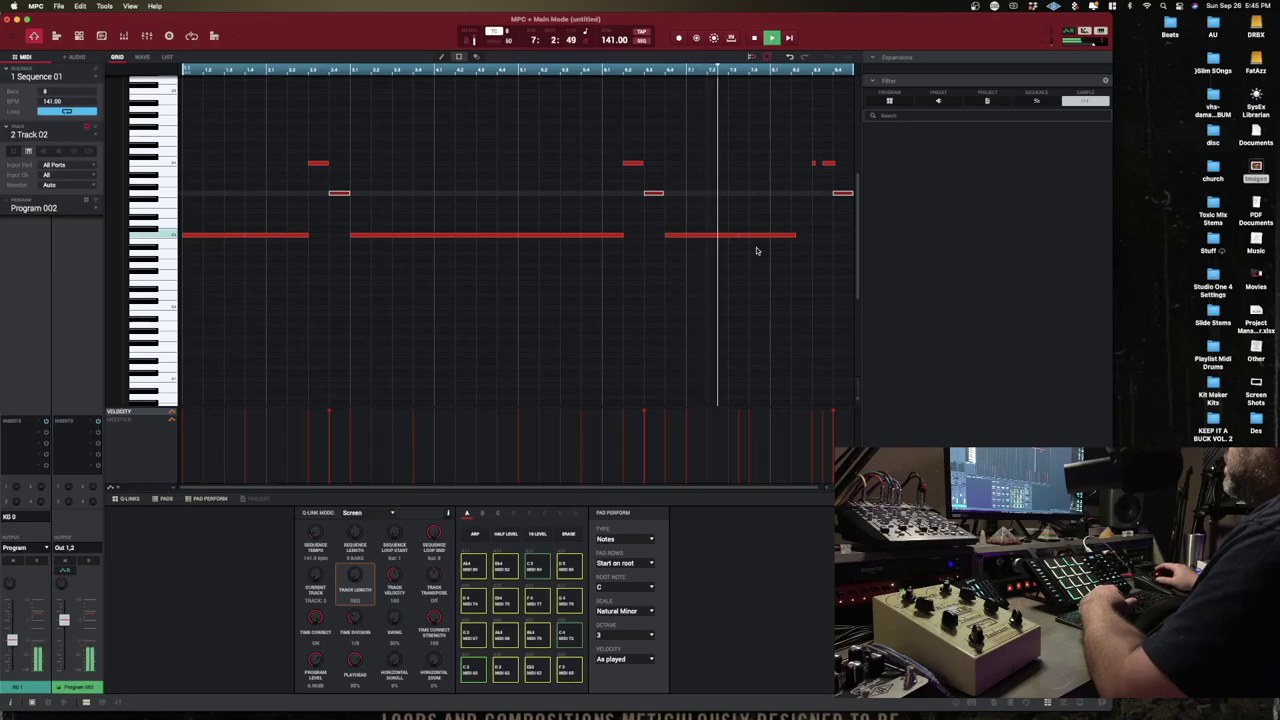
key("space")
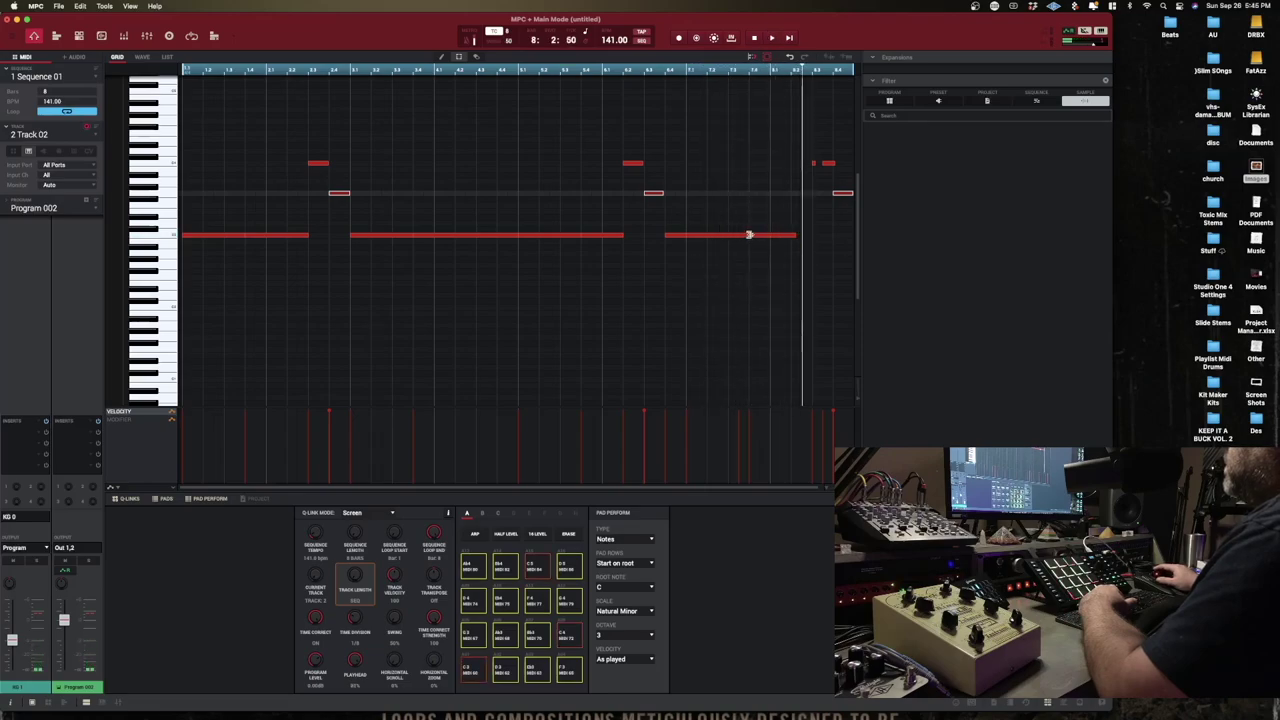
Step: Transpose the short low note in bar 7 up an octave and lengthen the last low note to meet the high note in bar 8
key("shift+Up")
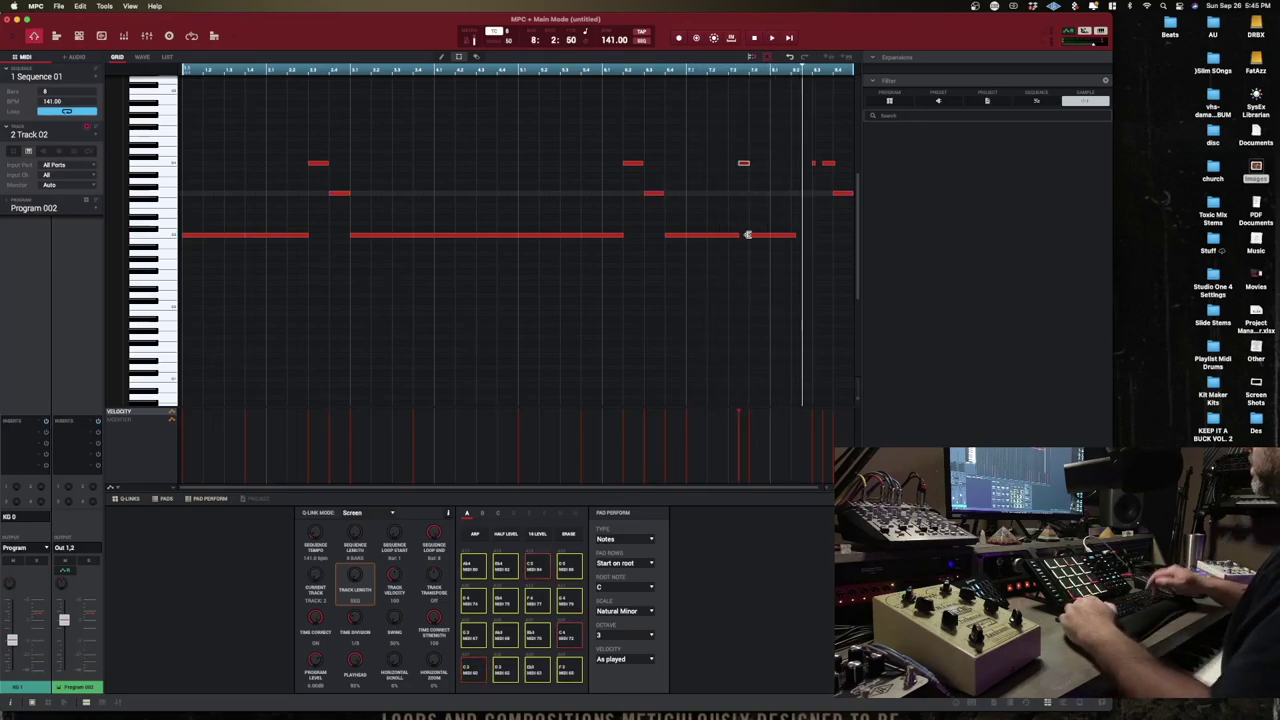
key("space")
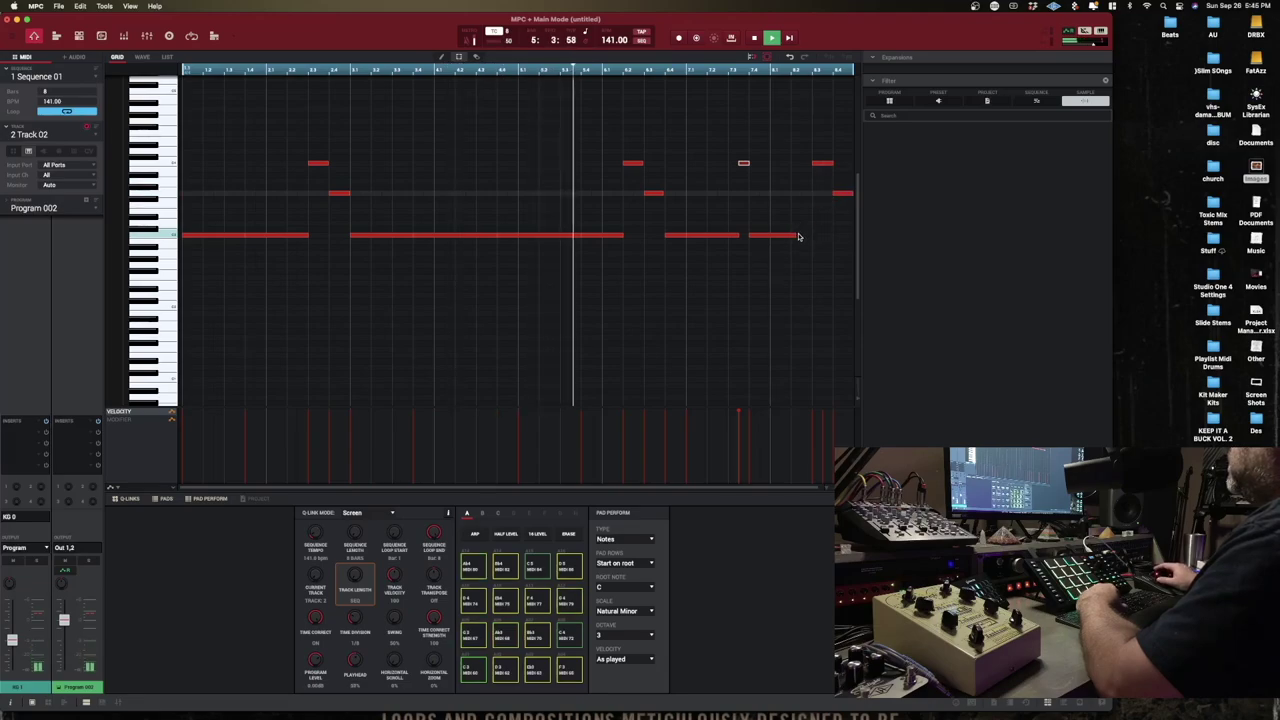
left_click_drag(798, 236, 810, 238)
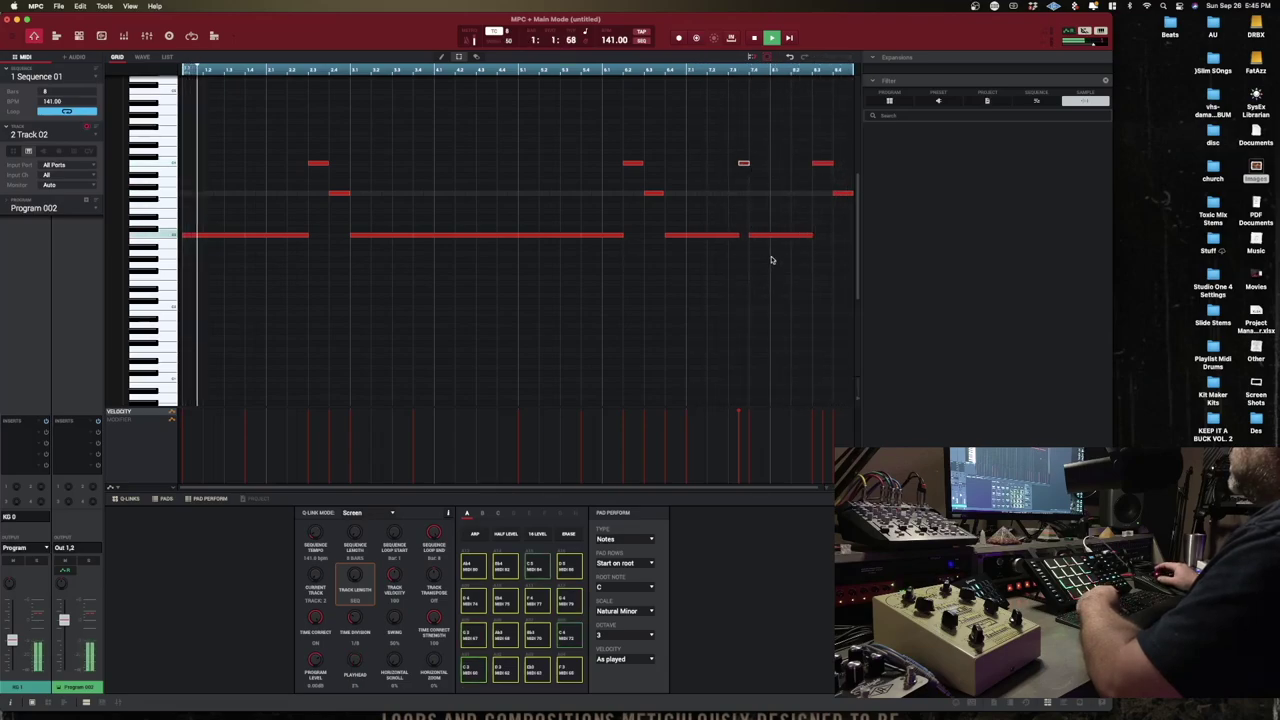
mouse_move(834, 162)
left_mouse_down()
mouse_move(822, 166)
mouse_move(834, 164)
left_mouse_up()
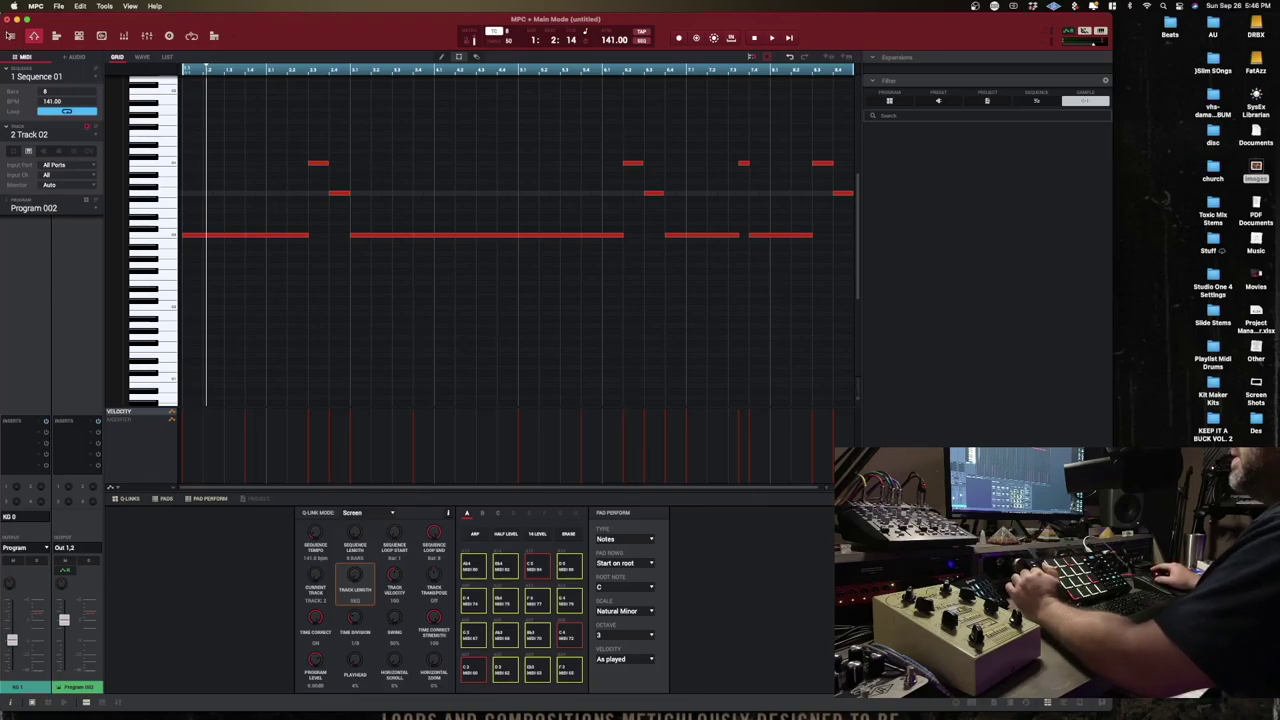
Step: Copy Sequence 01 over unused sequence 2 and name the copy "saw bass"
mouse_move(33, 58)
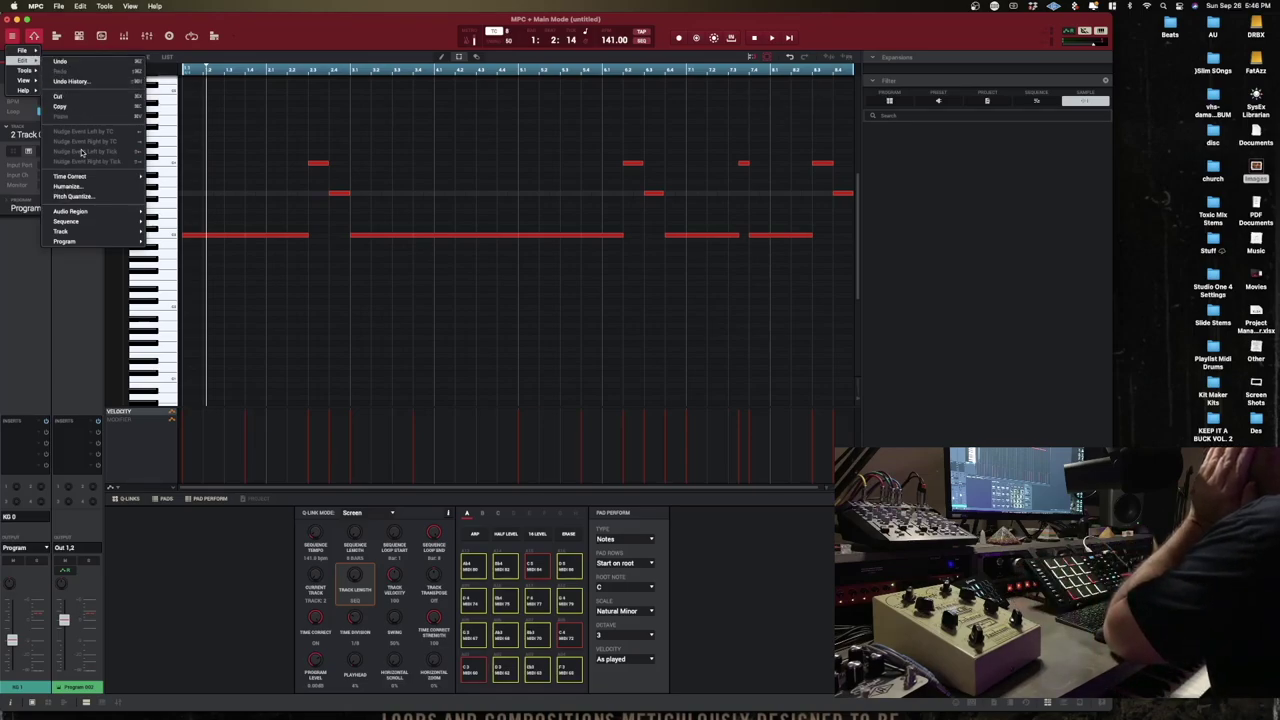
mouse_move(91, 221)
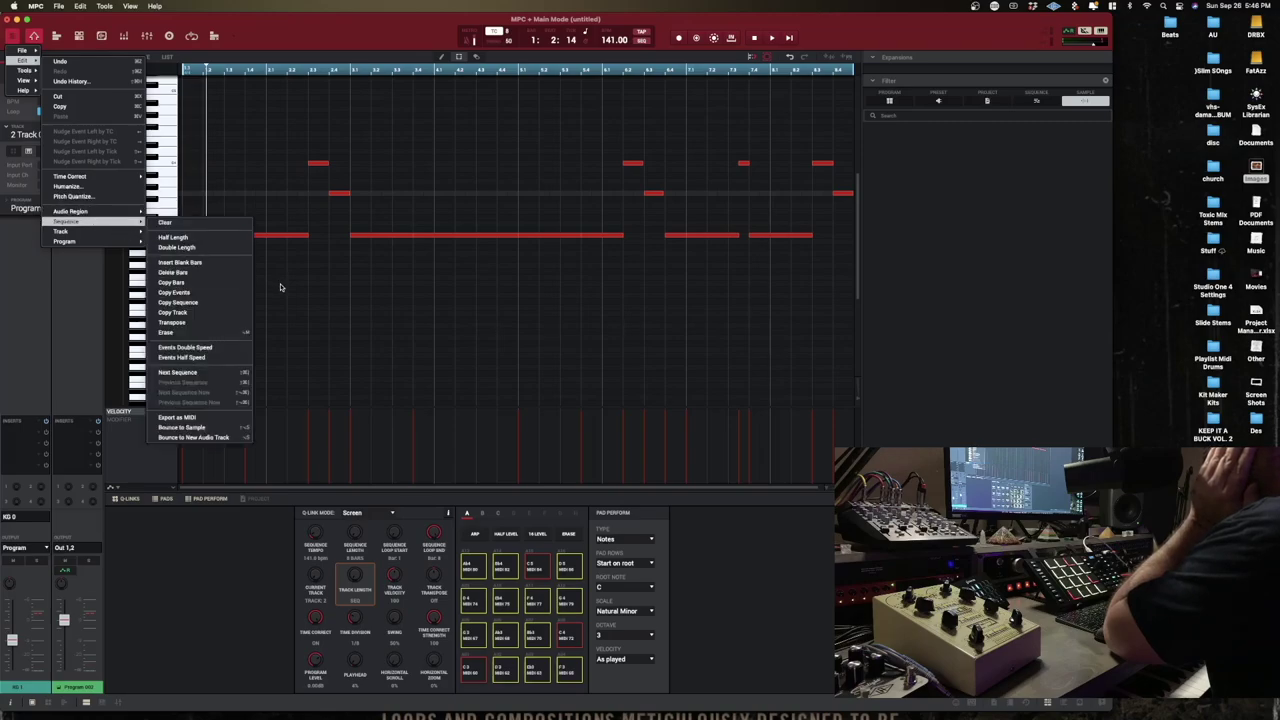
left_click(226, 302)
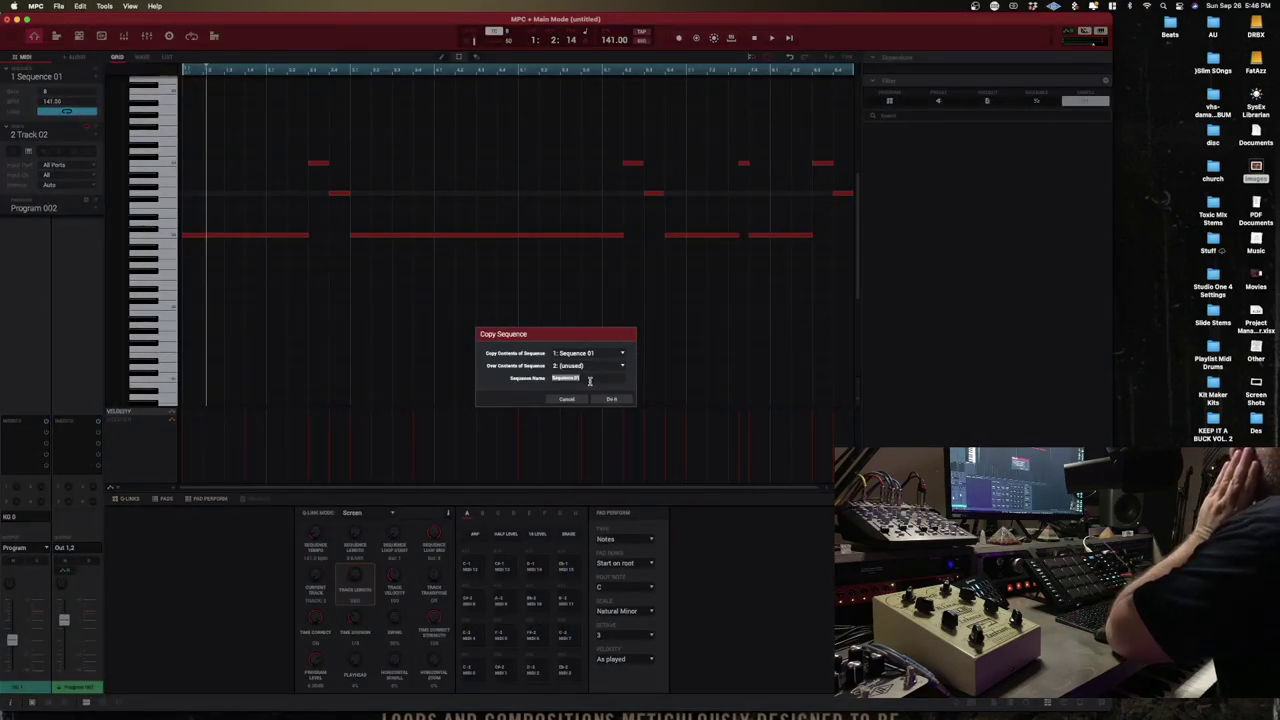
type("seq bass")
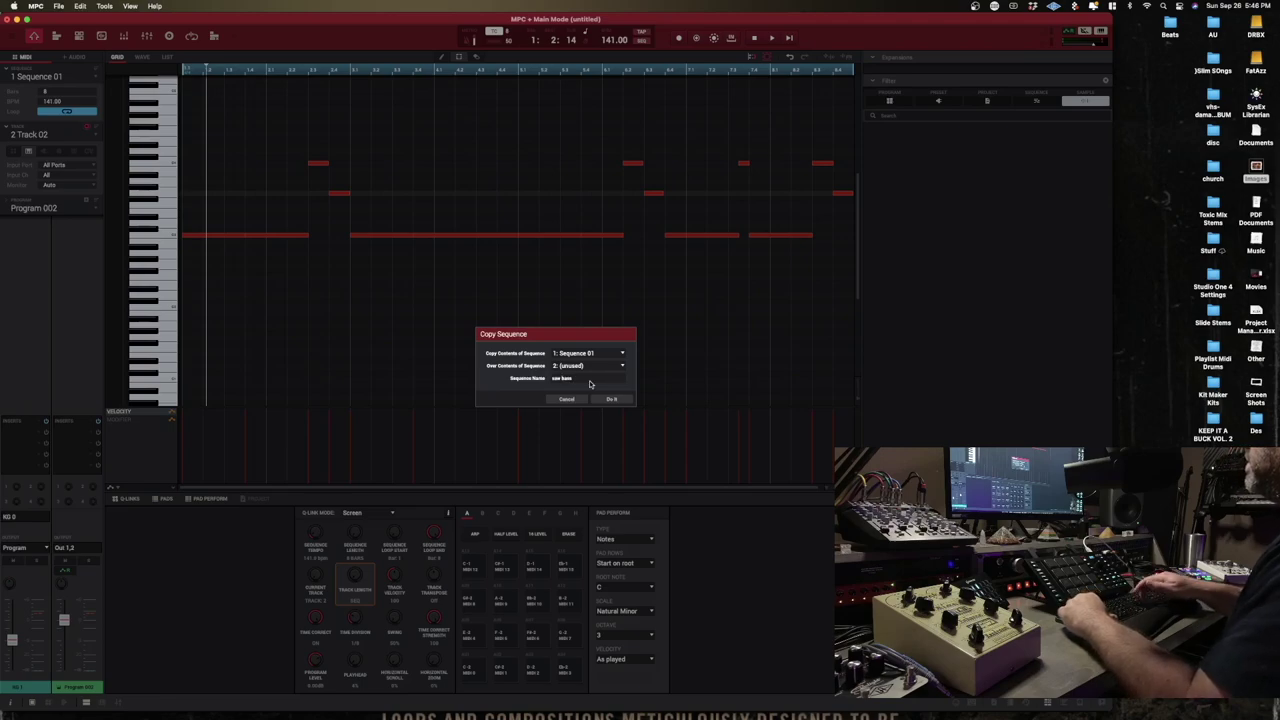
key("Return")
Step: Select all 808 bass notes on Track 02 of the saw bass sequence and delete them
scroll(354, 246, "up", 3)
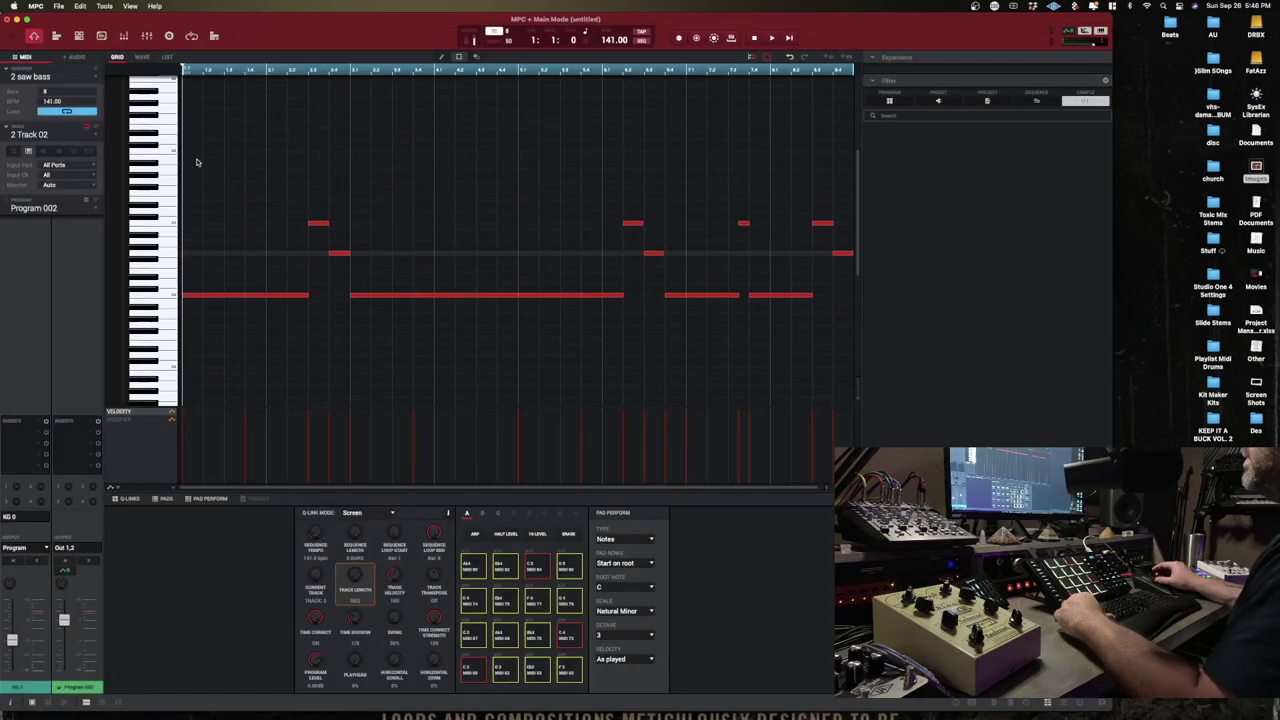
left_click_drag(196, 162, 867, 355)
key("Delete")
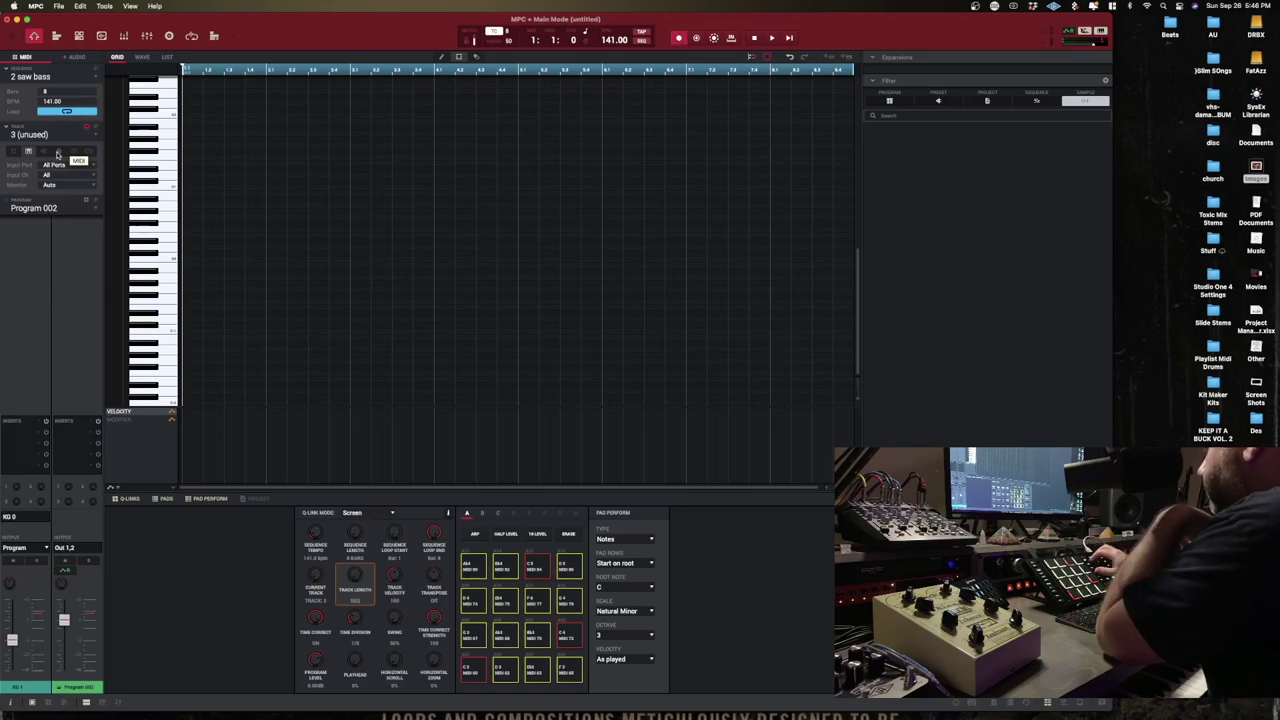
Step: Make track 3 a MIDI track and set its output port to Prophet X
left_click(58, 153)
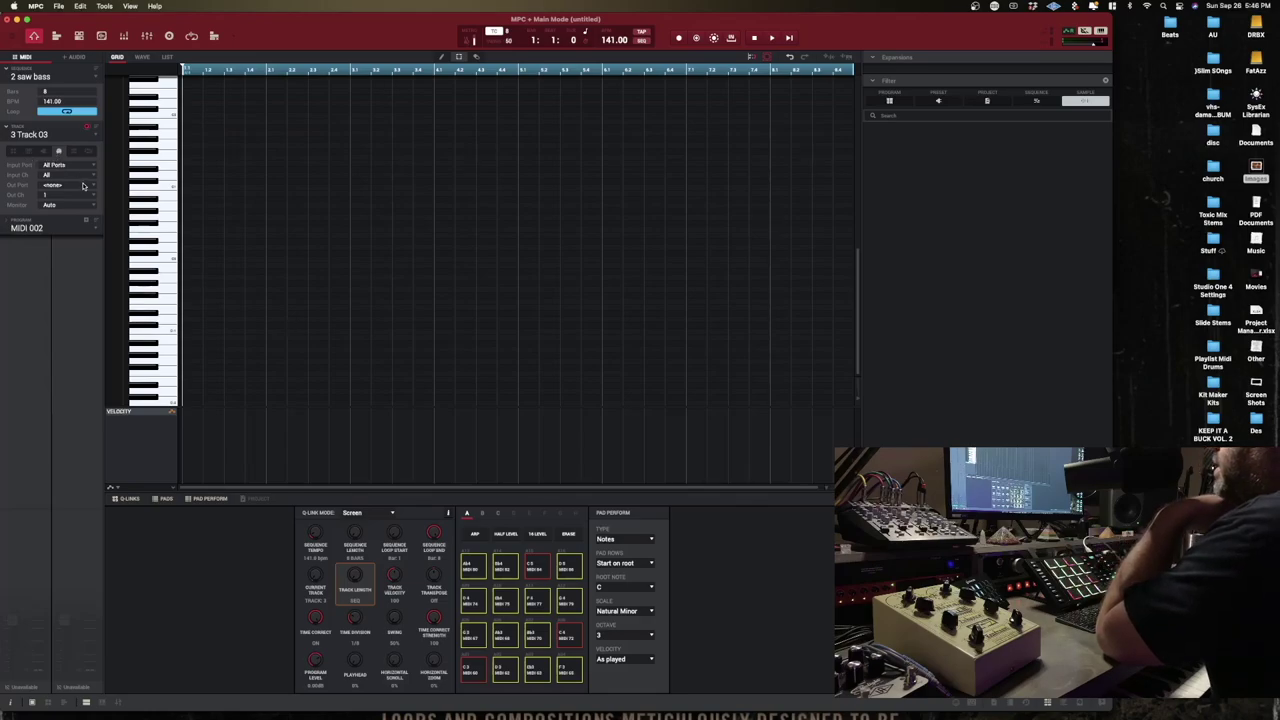
left_click(93, 178)
left_click(88, 179)
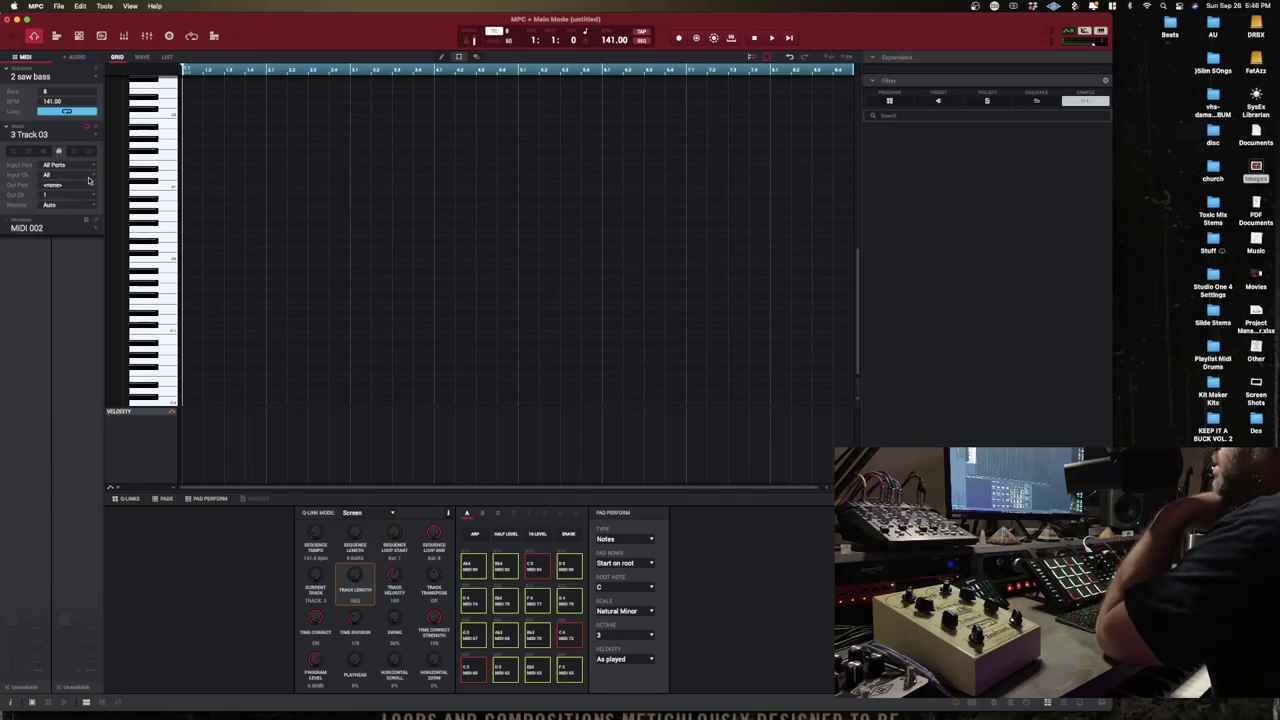
left_click(92, 186)
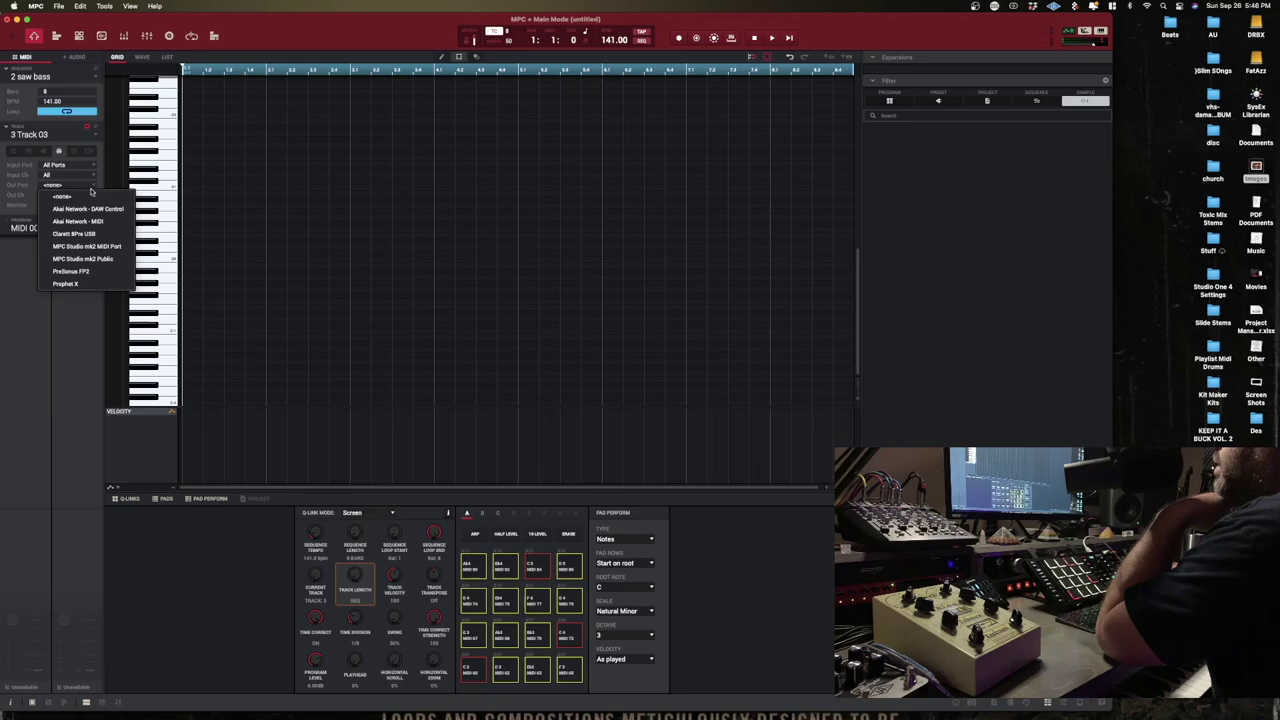
left_click(82, 284)
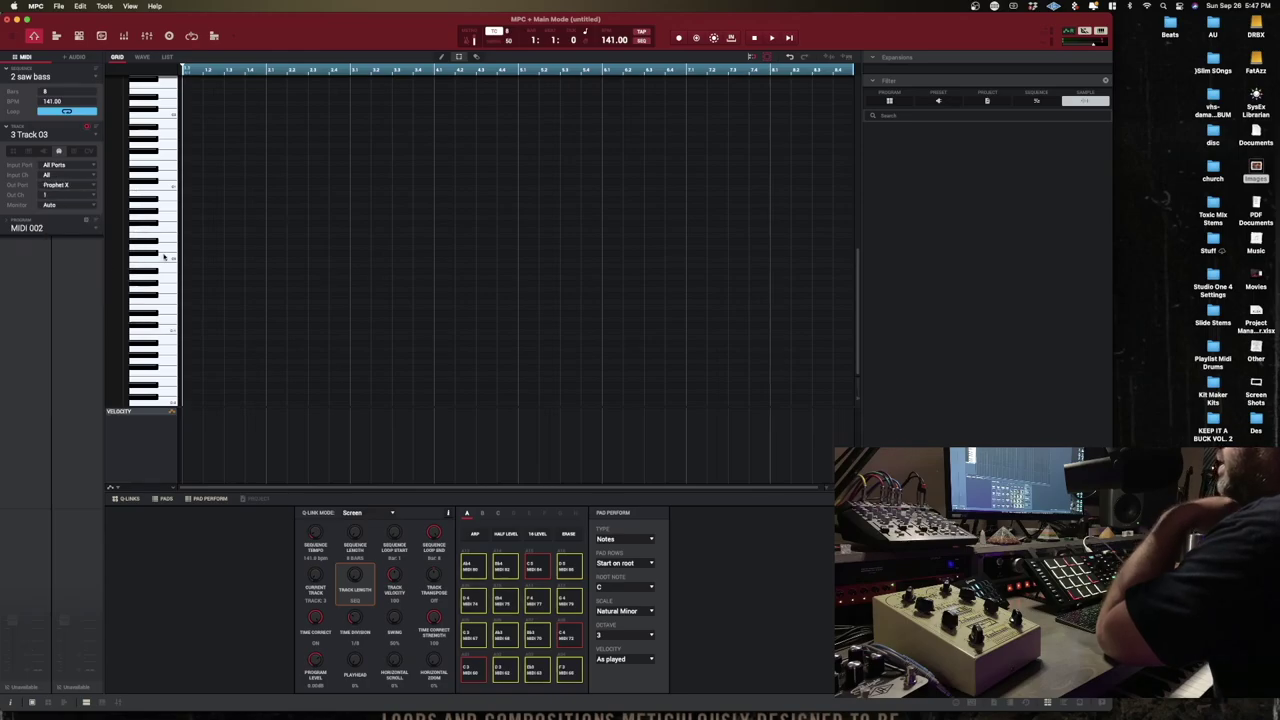
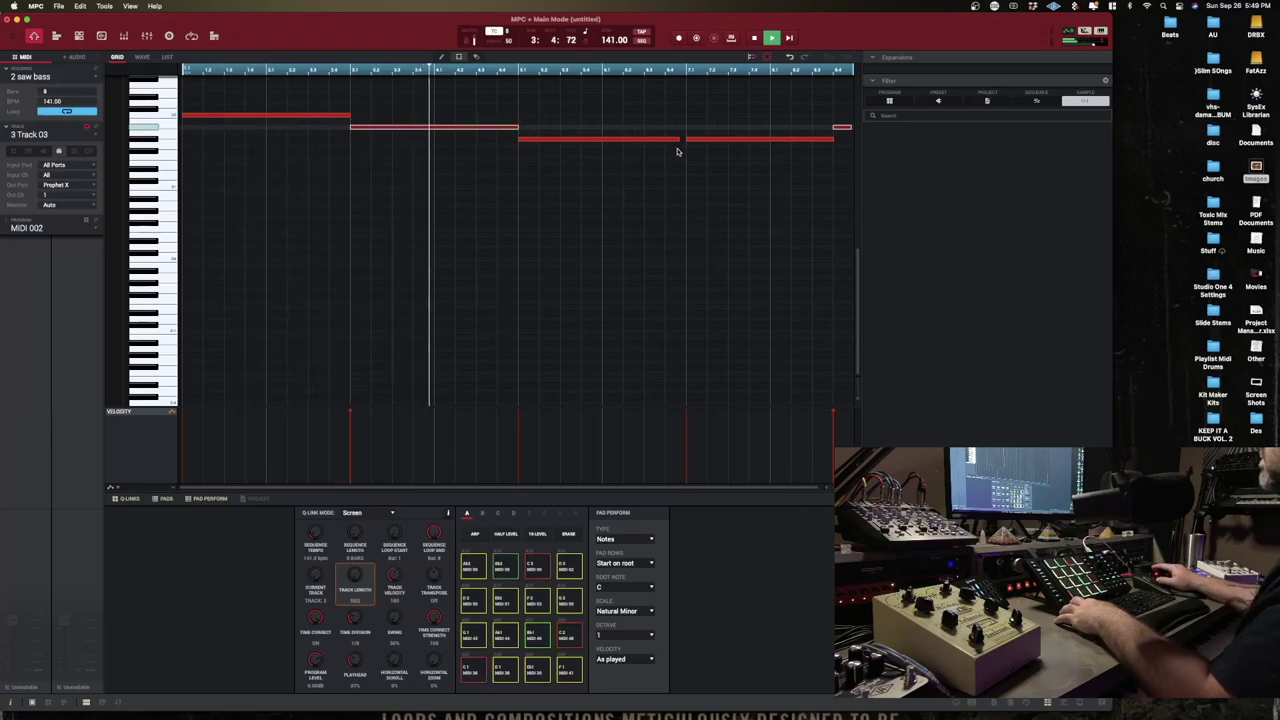
Step: Lengthen the bar 5–6 synth bass note to meet the next note, extend the last note to the sequence's end and play the result
key("space")
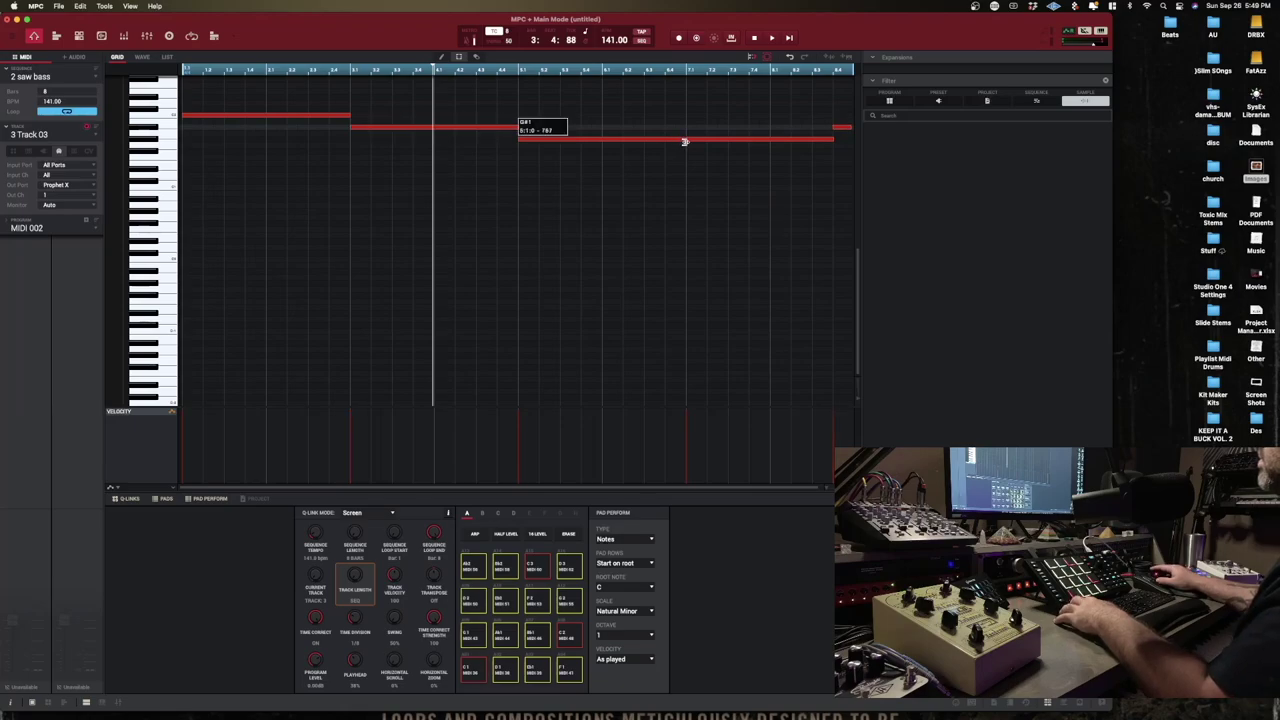
key("space")
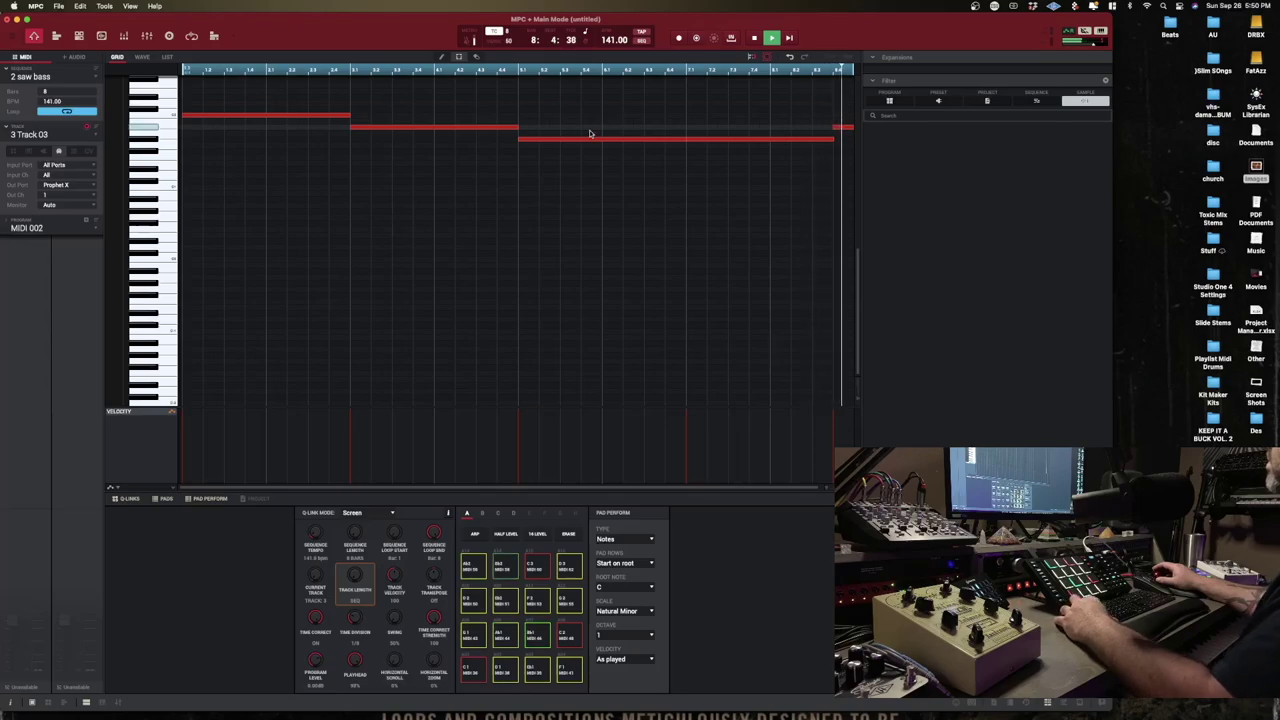
key("space")
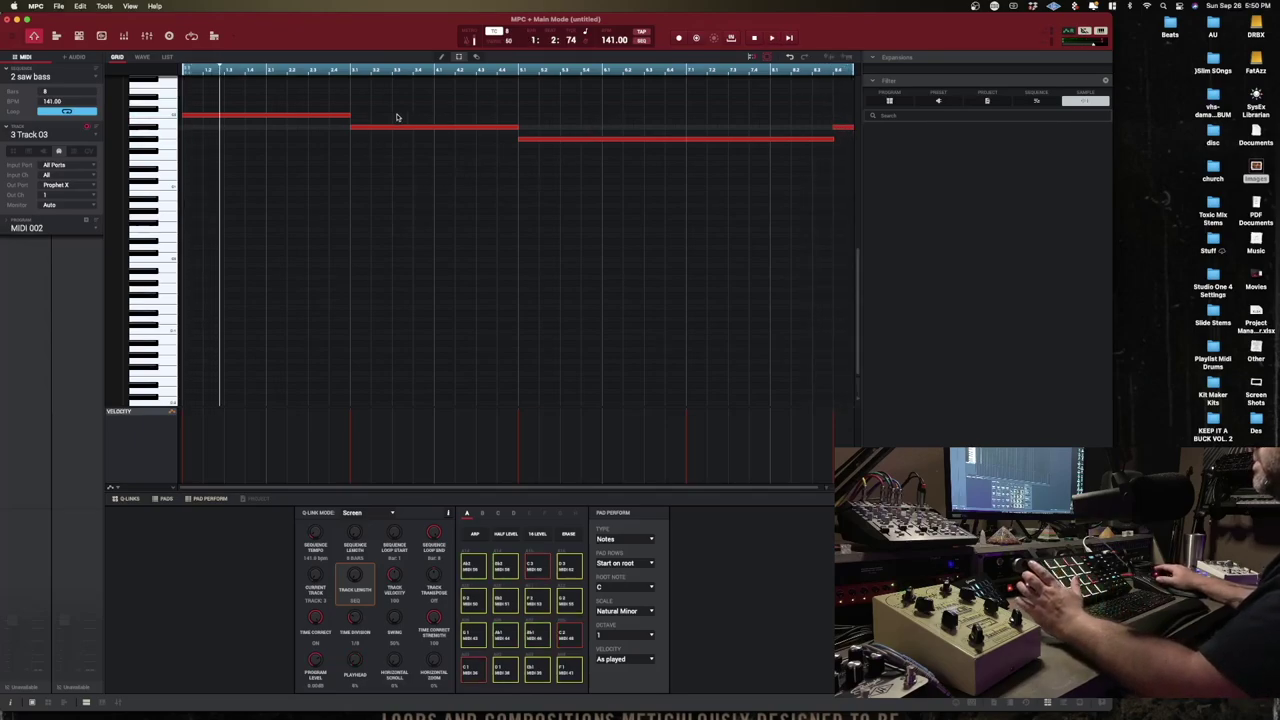
Step: Set audio track 2's input to stereo Input 3,4 and play the saw bass sequence briefly to check the signal
left_click(75, 59)
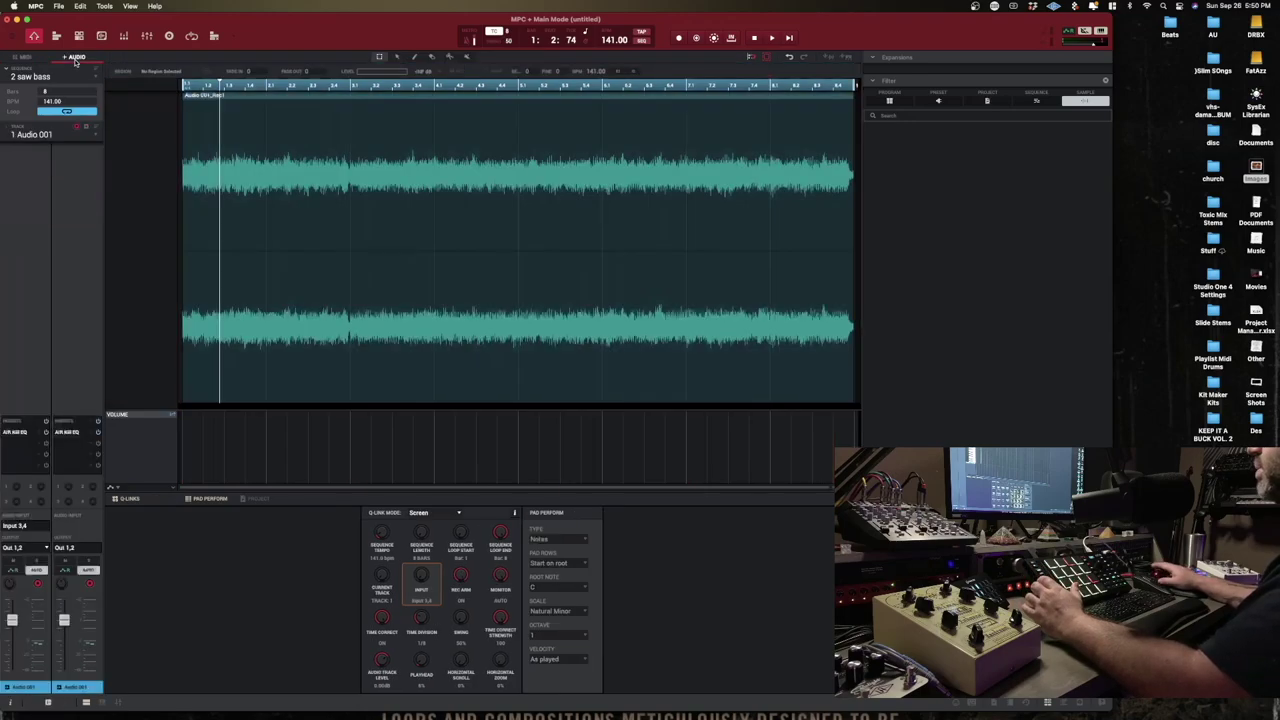
left_click(87, 128)
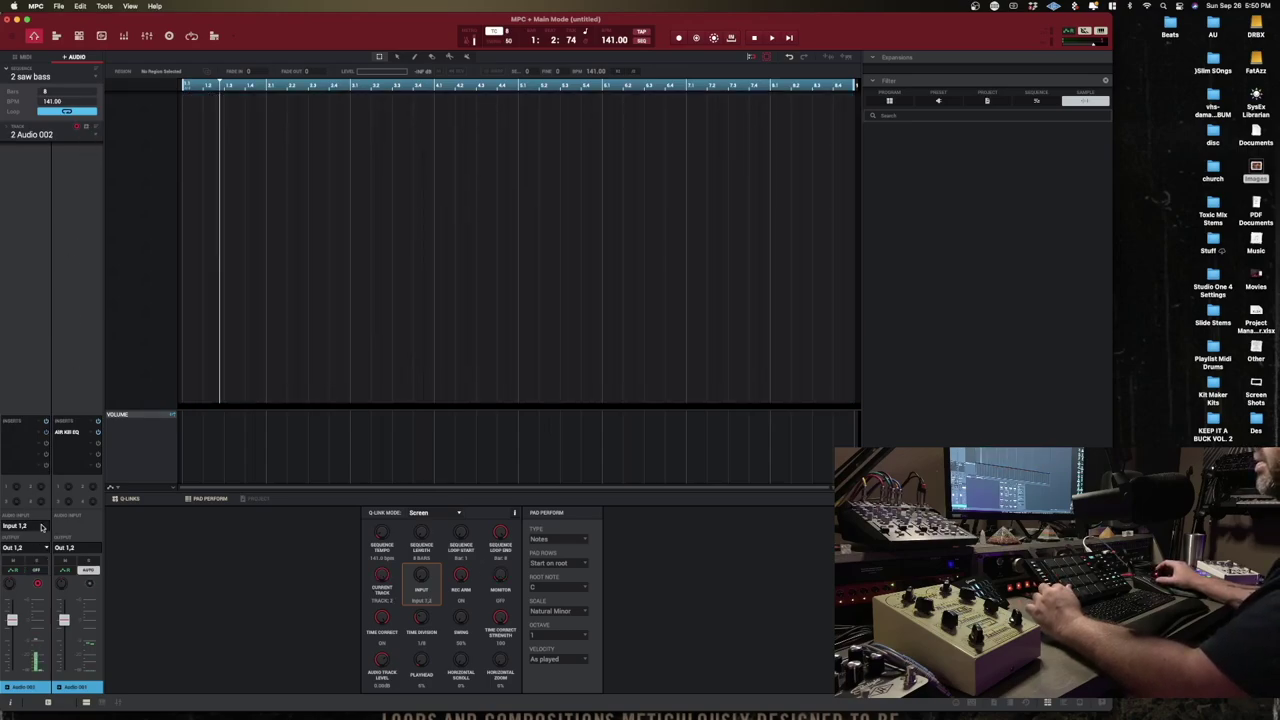
mouse_move(42, 538)
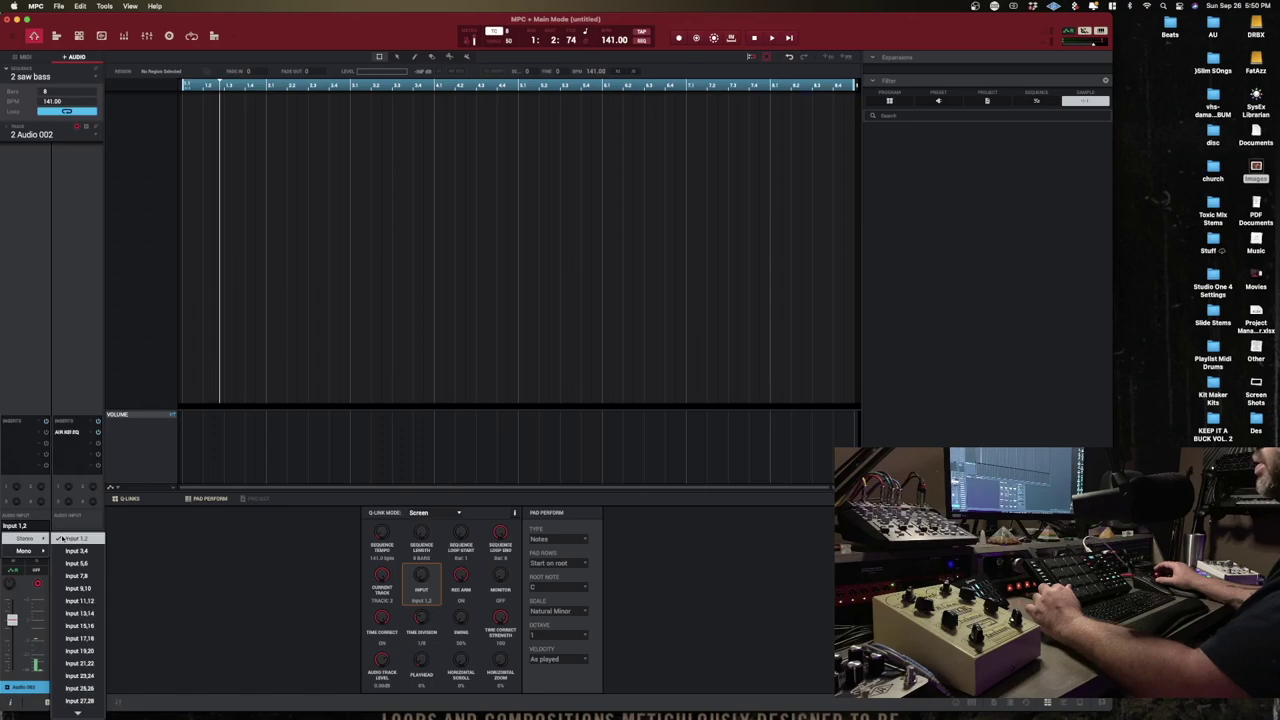
left_click(79, 550)
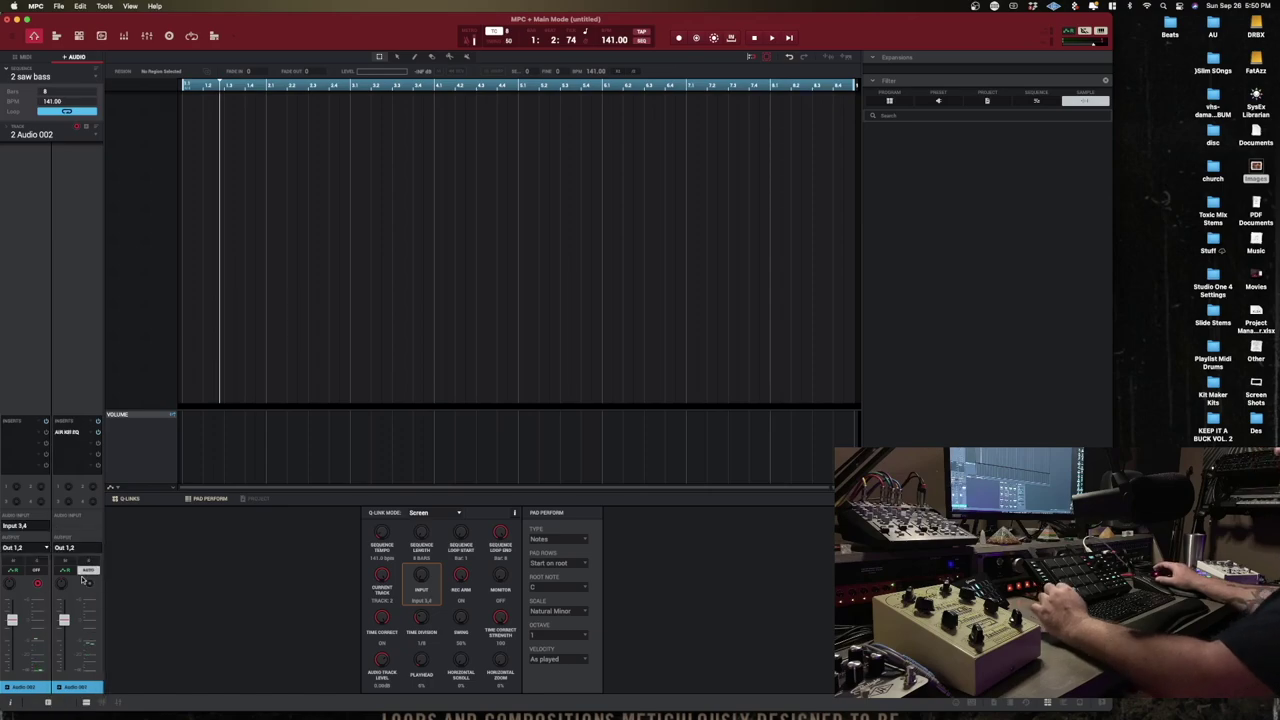
key("space")
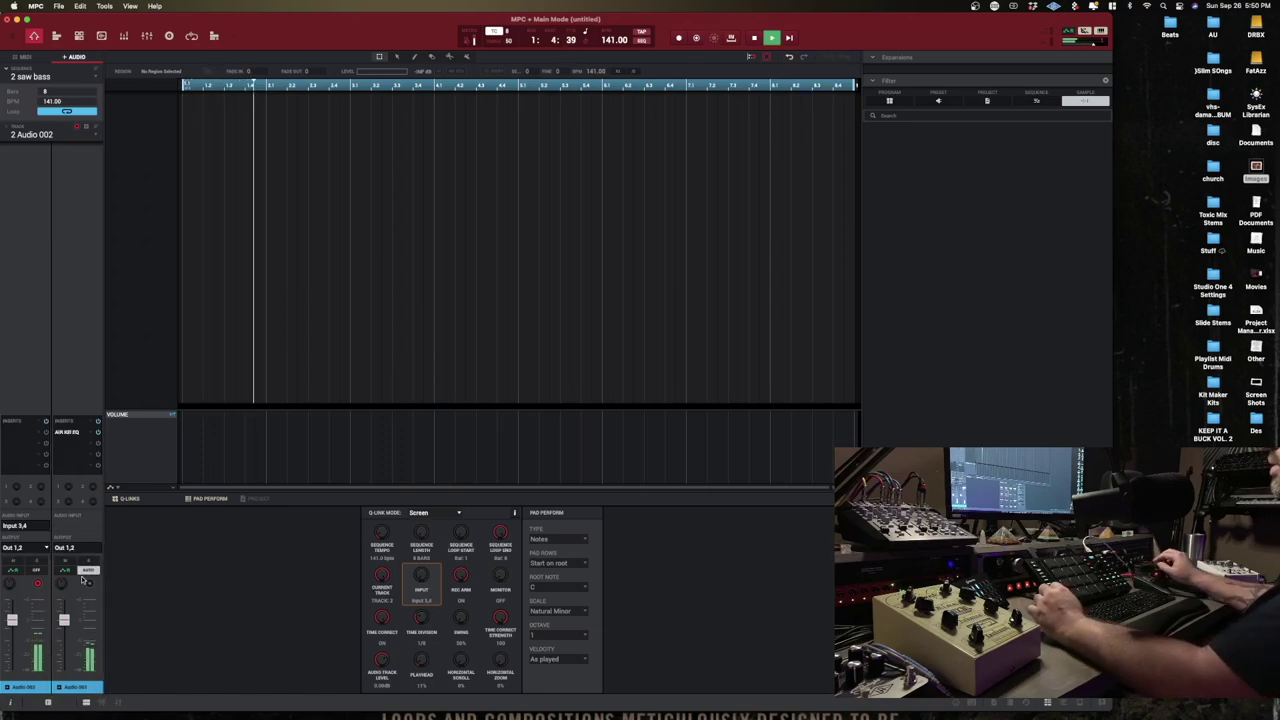
key("space")
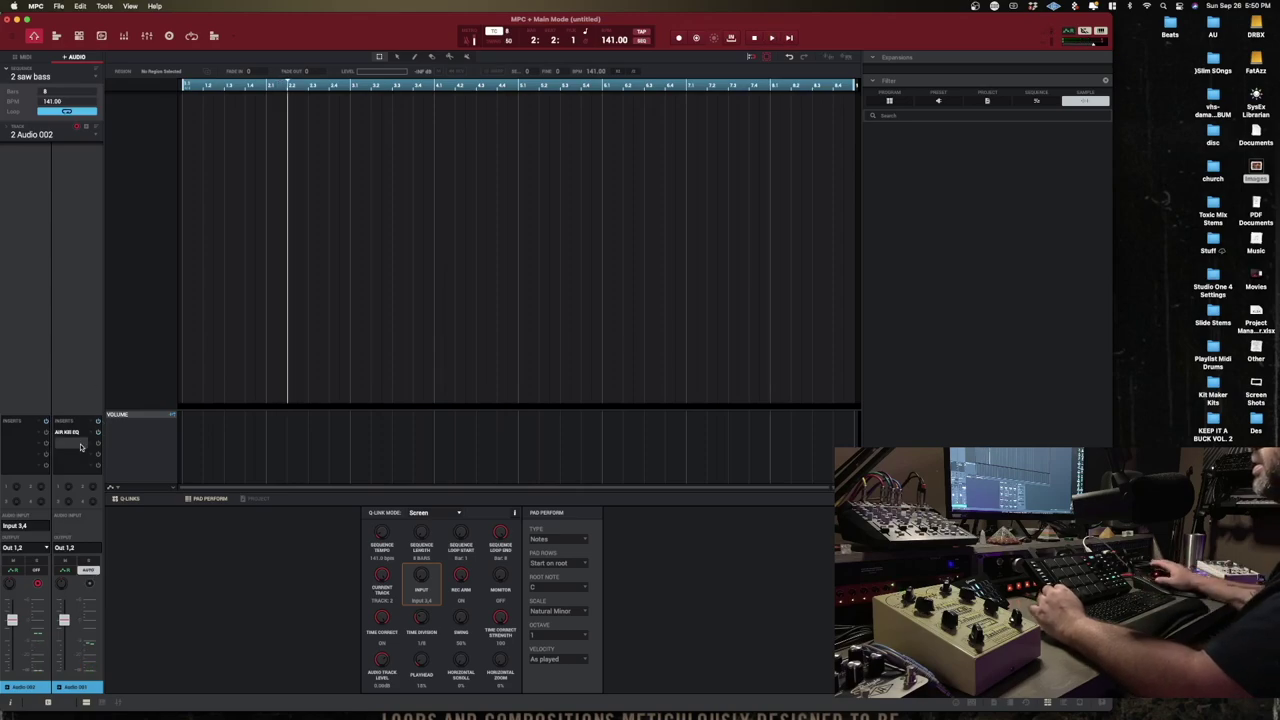
Step: Look at audio track 1's settings for comparison and return to Audio 002
left_click(92, 139)
left_click(80, 145)
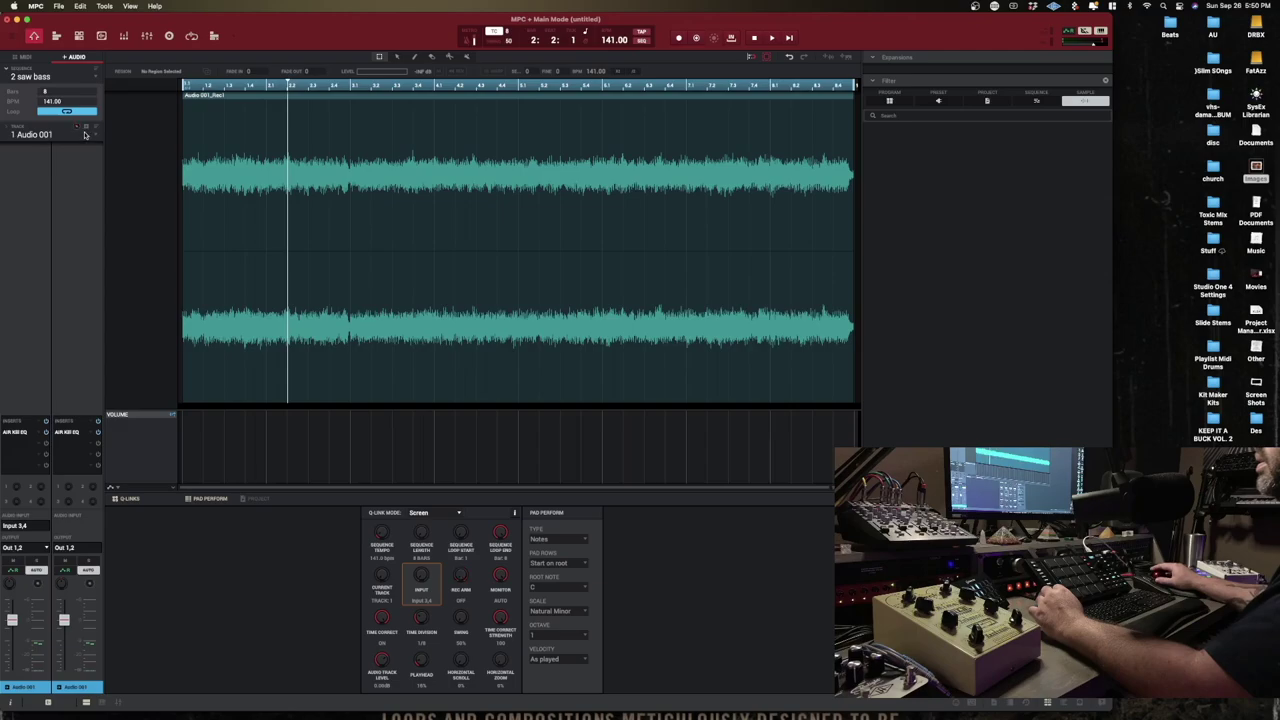
left_click(95, 134)
left_click(80, 152)
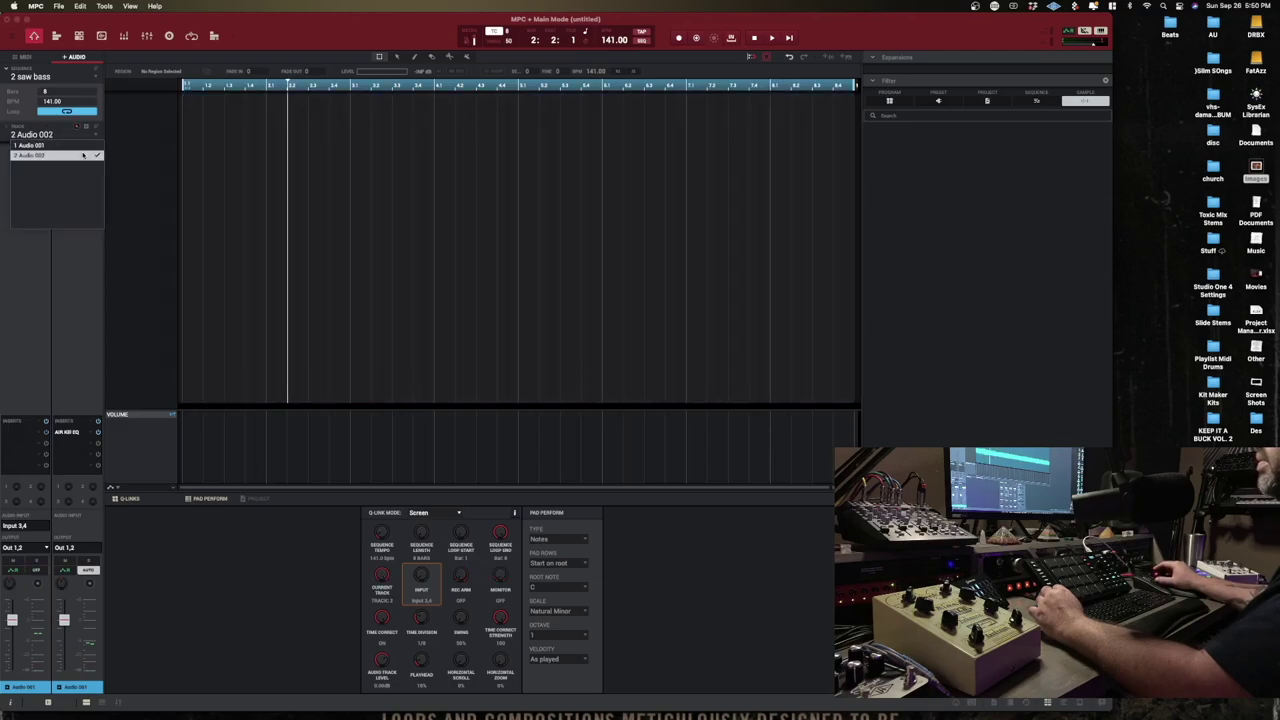
Step: Set the saw bass sequence's length to 9 bars
key("space")
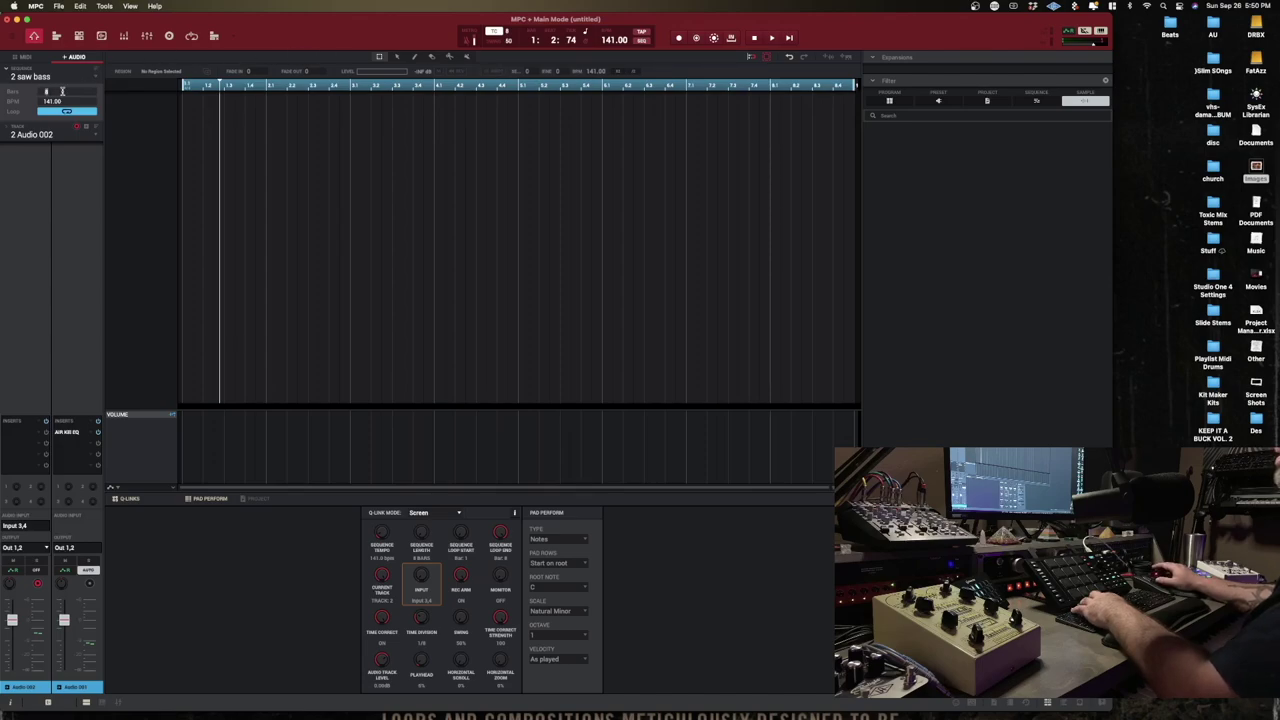
type("9")
key("Return")
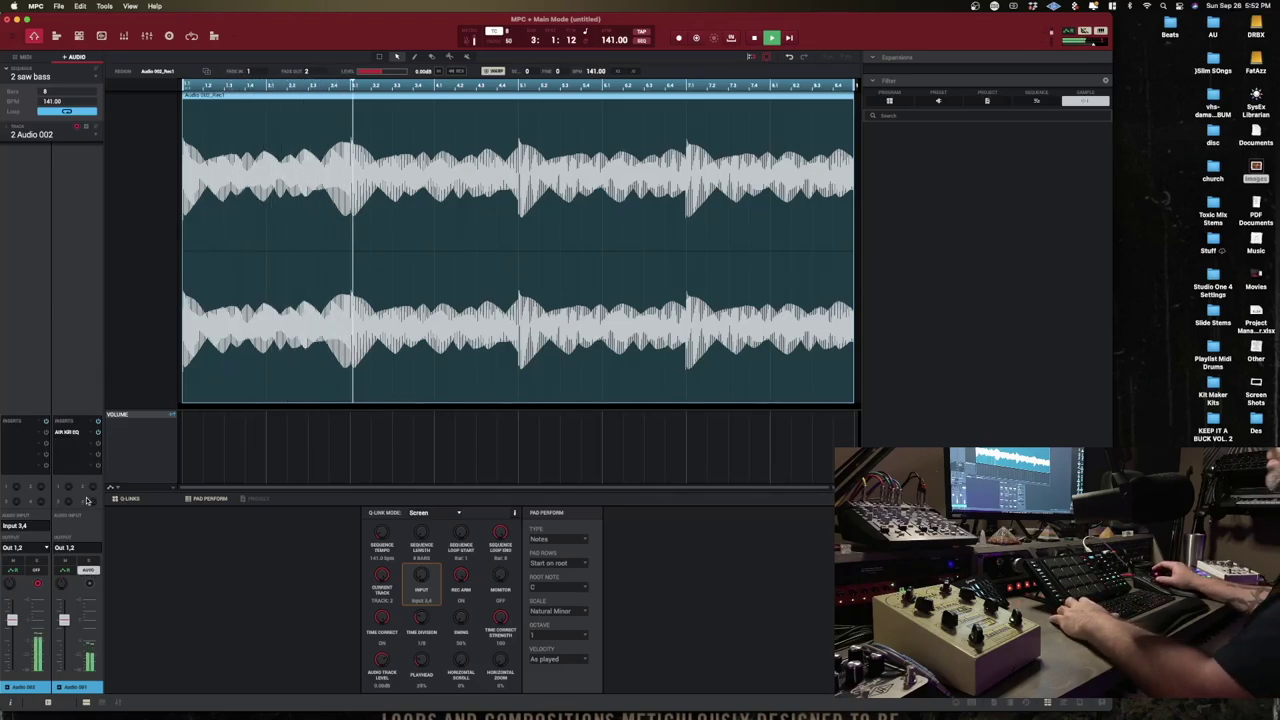
Step: Lower the volume of the Audio 002 track during playback
left_click(98, 434)
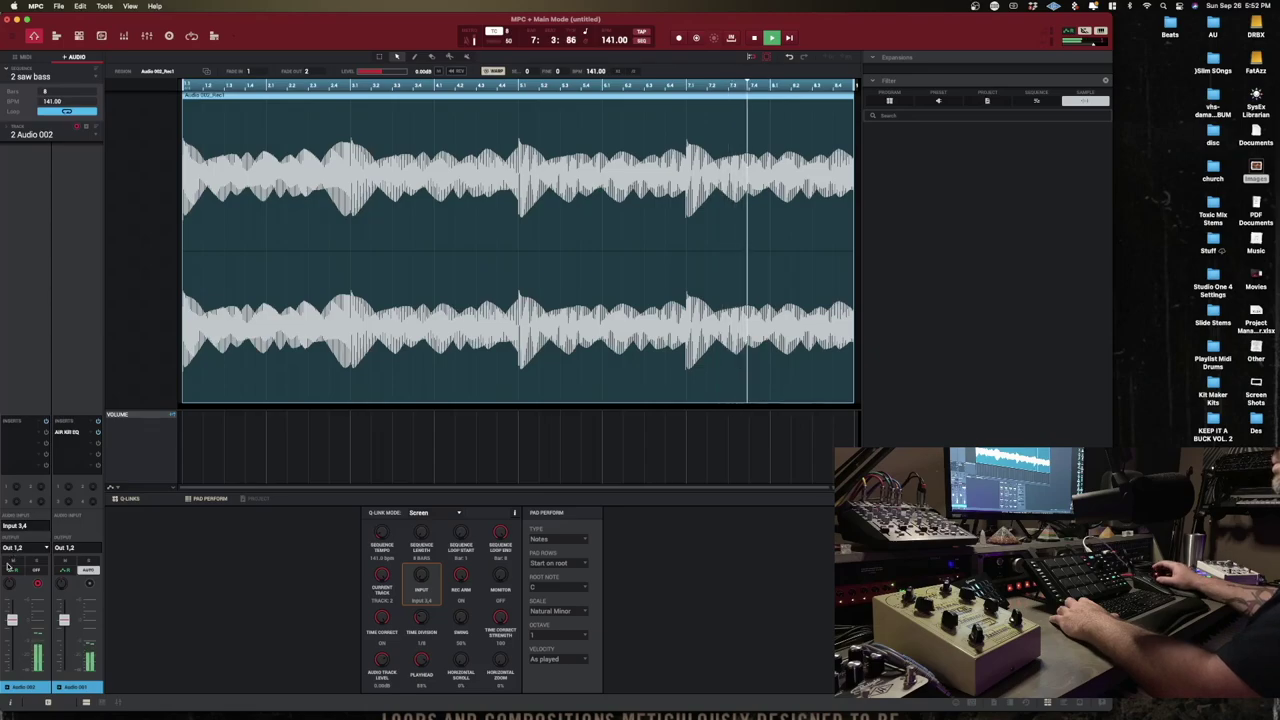
left_click_drag(12, 620, 12, 624)
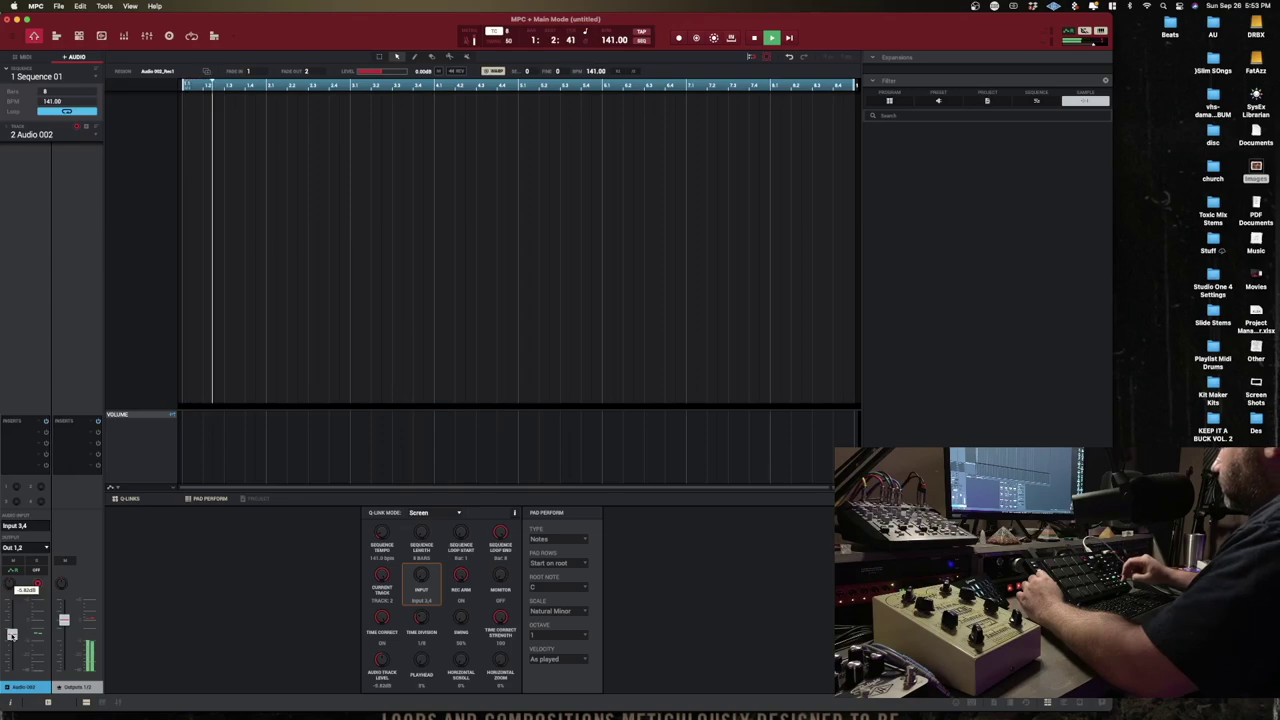
key("space")
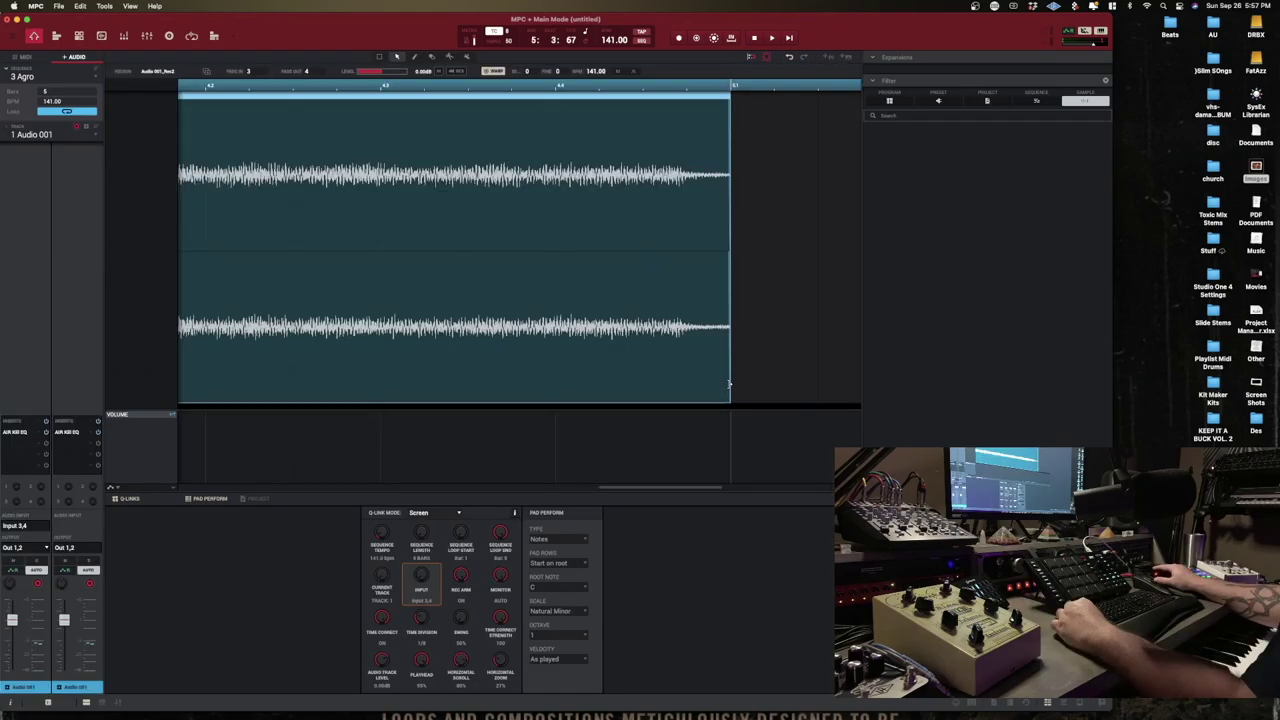
Step: Play the Agro sequence and delete all notes from its MIDI Track 03
key("space")
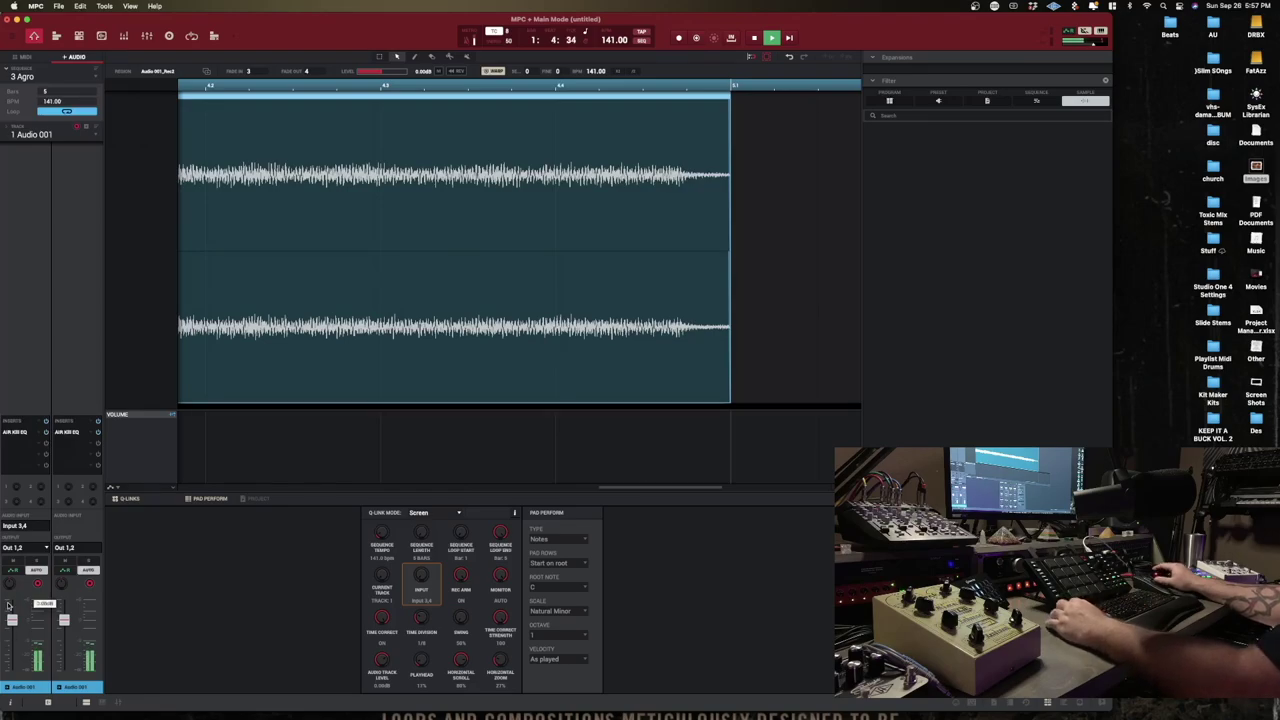
mouse_move(15, 628)
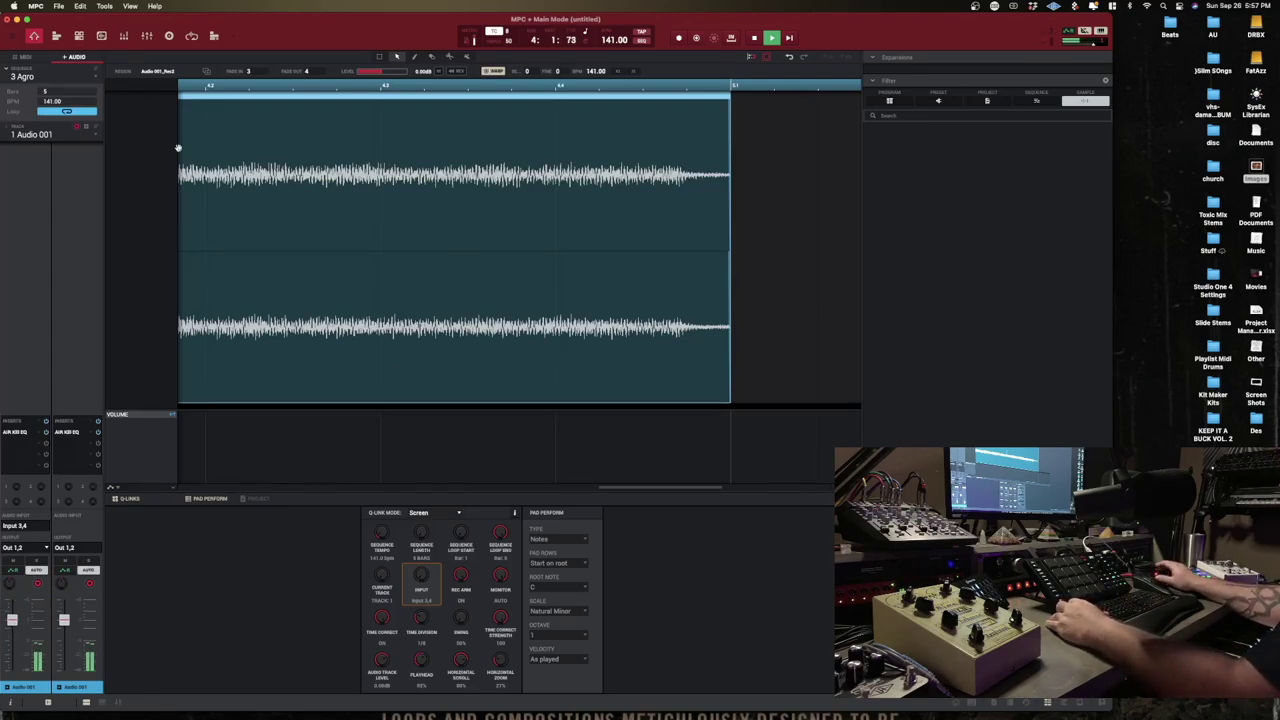
left_click(23, 58)
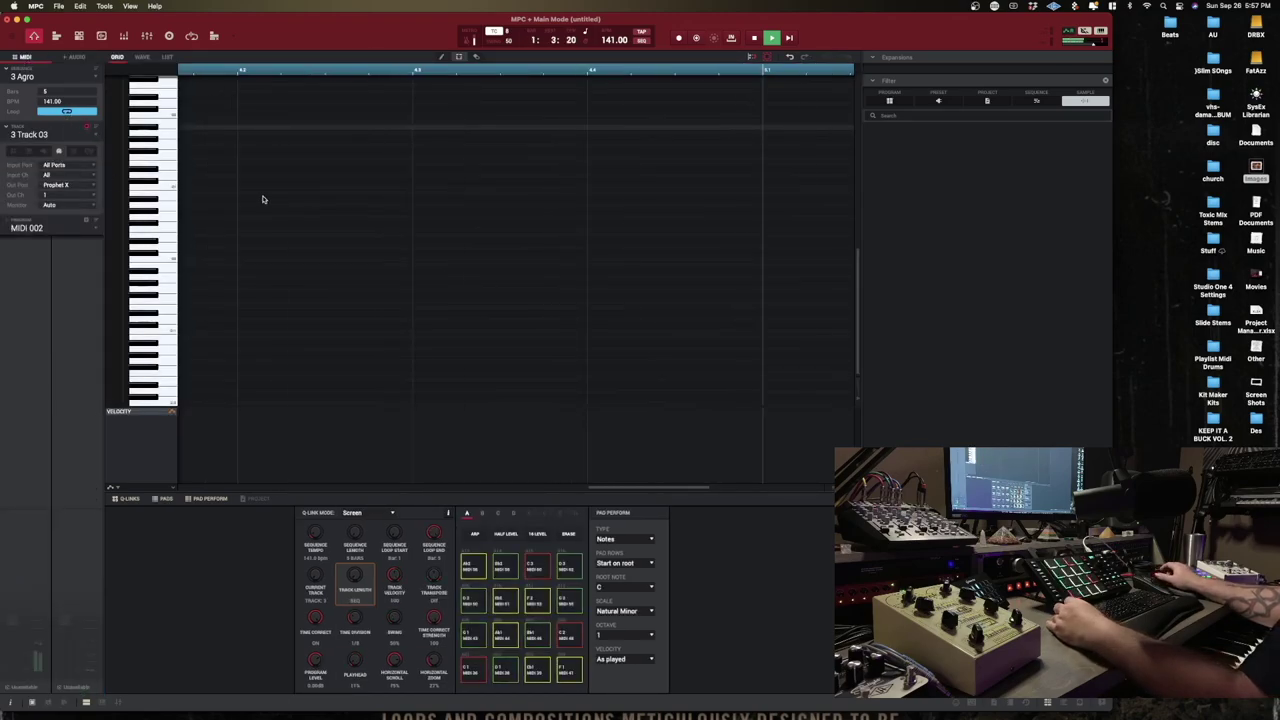
scroll(284, 152, "up", 3)
scroll(282, 153, "up", 5)
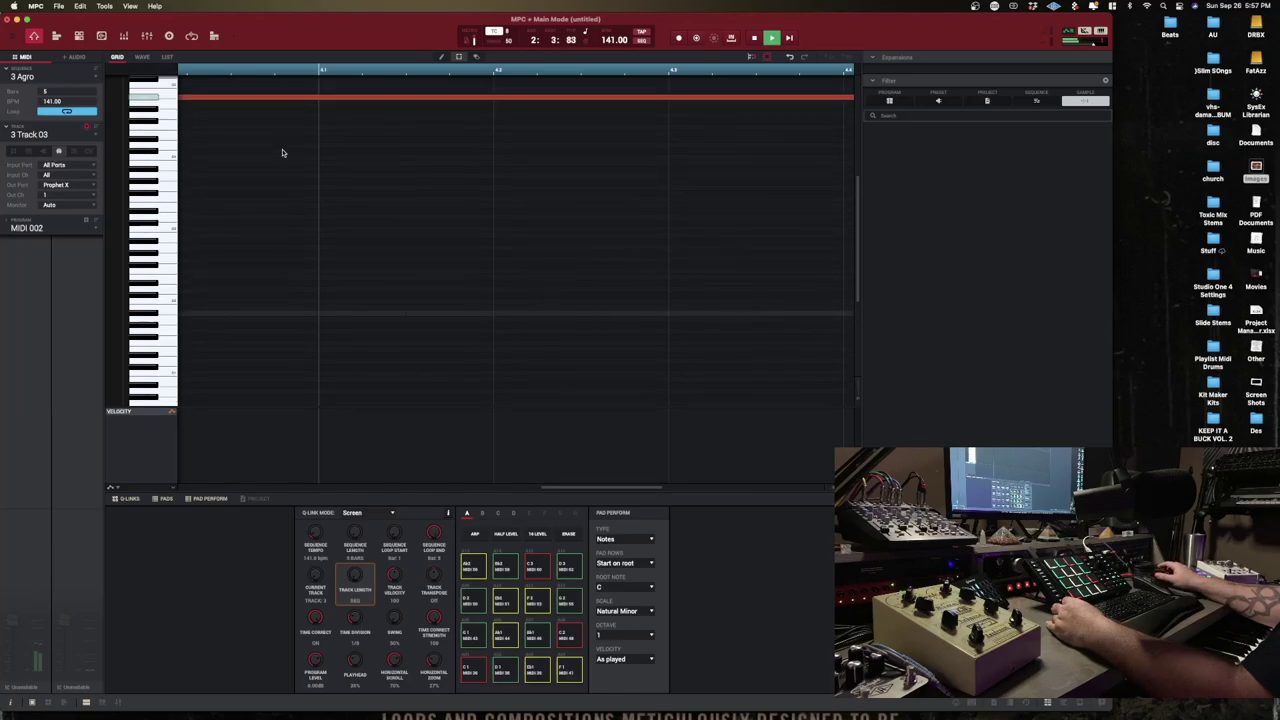
left_click_drag(265, 70, 275, 7)
left_click_drag(268, 157, 646, 323)
key("Delete")
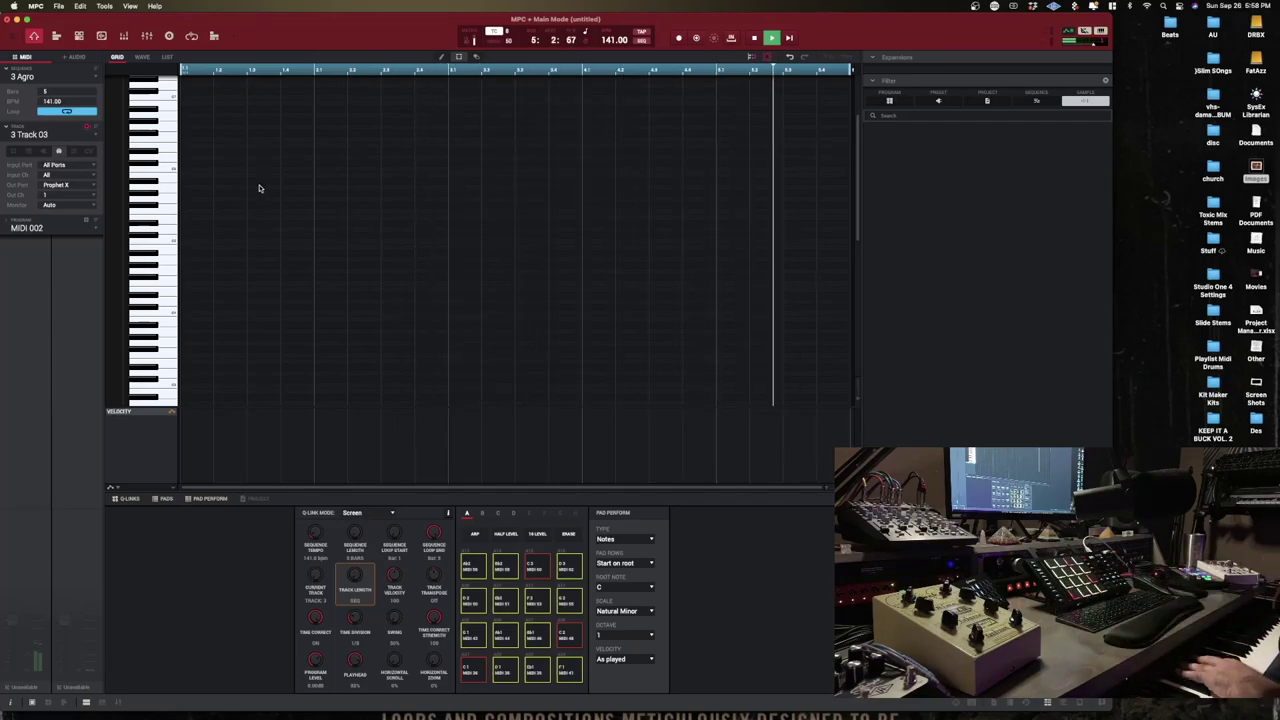
key("space")
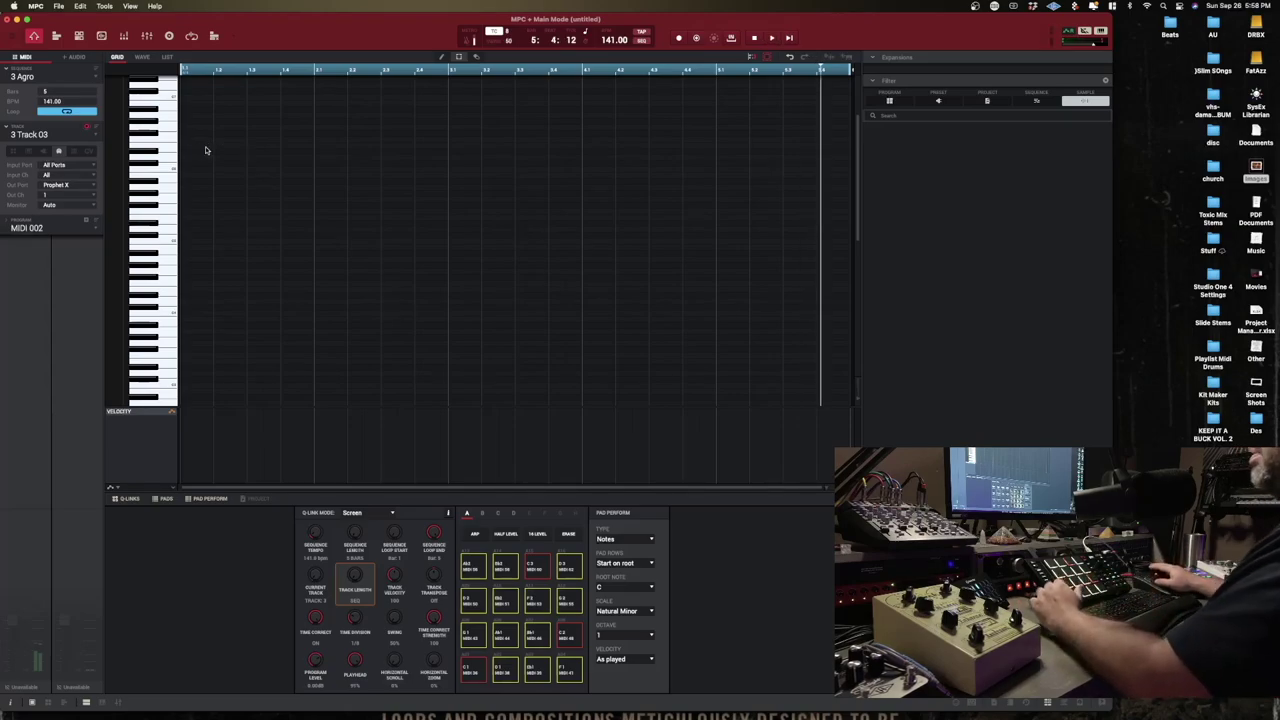
Step: Make Track 03 a plugin track and load the Jun-6 V synth from the VST plugins, accepting its feature tour
left_click(45, 152)
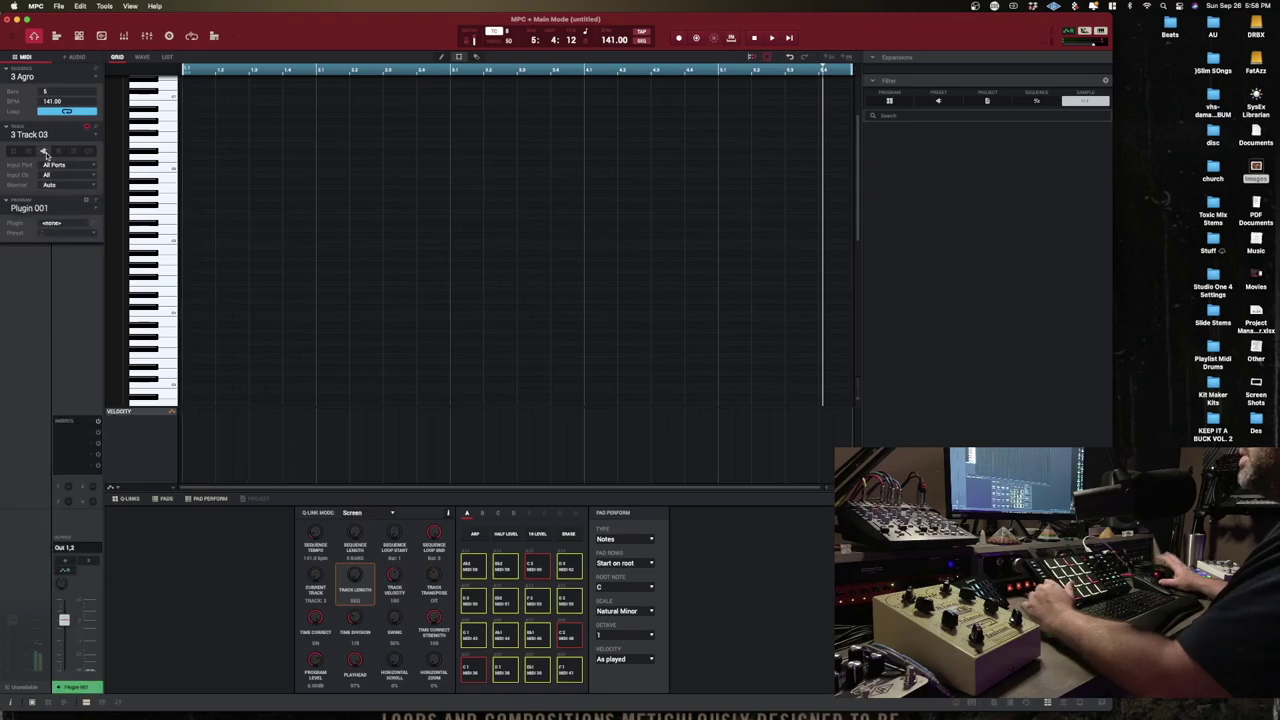
left_click(83, 226)
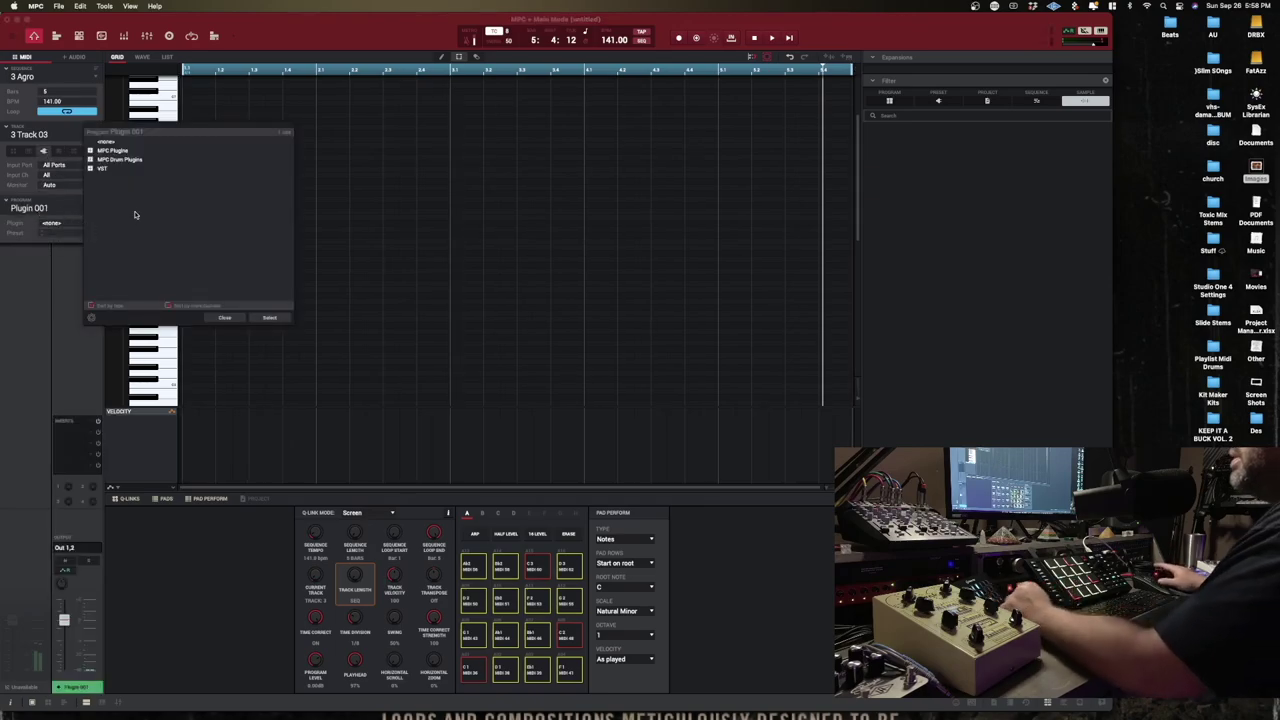
left_click(91, 168)
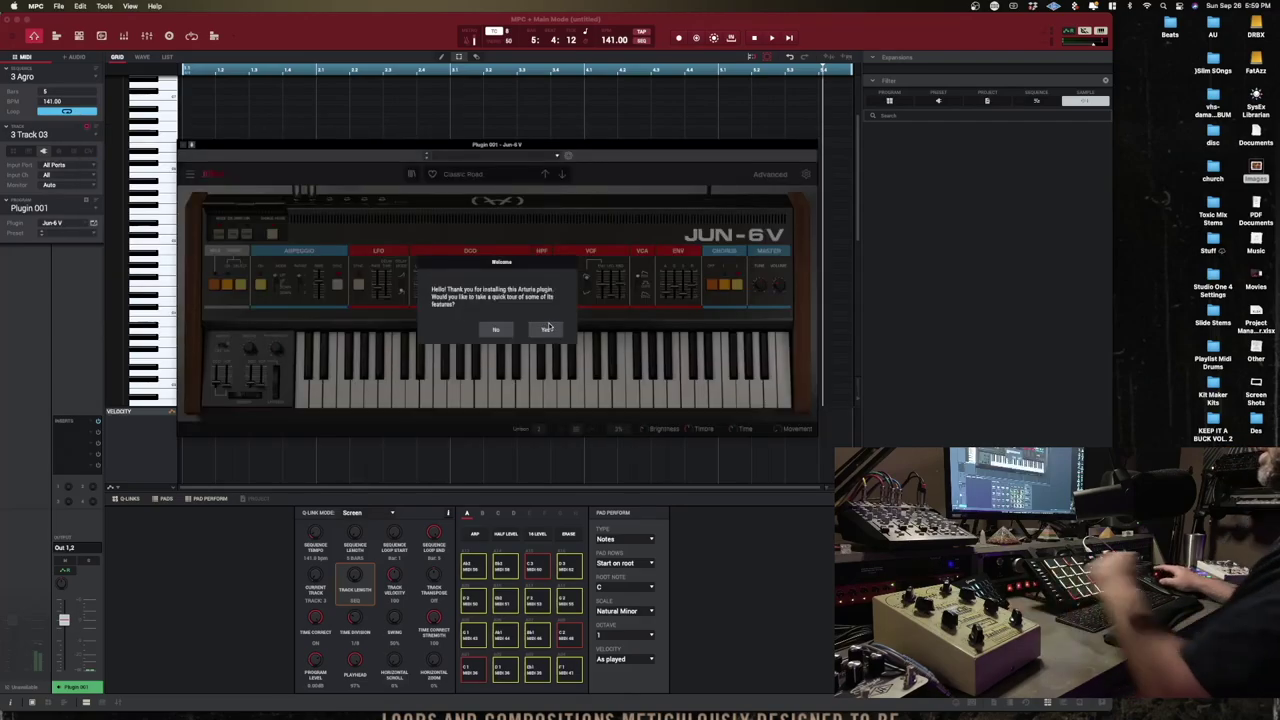
left_click(546, 329)
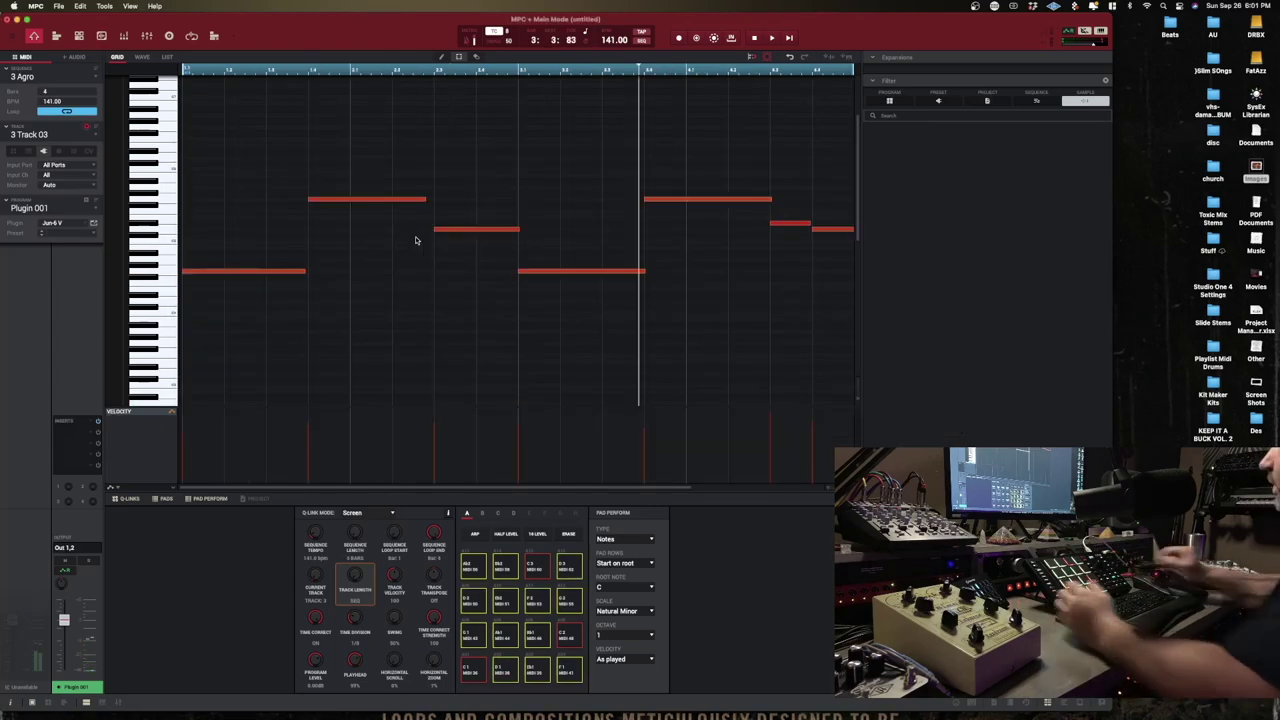
Step: Play the Jun-6 V part in the Agro sequence to check it
key("space")
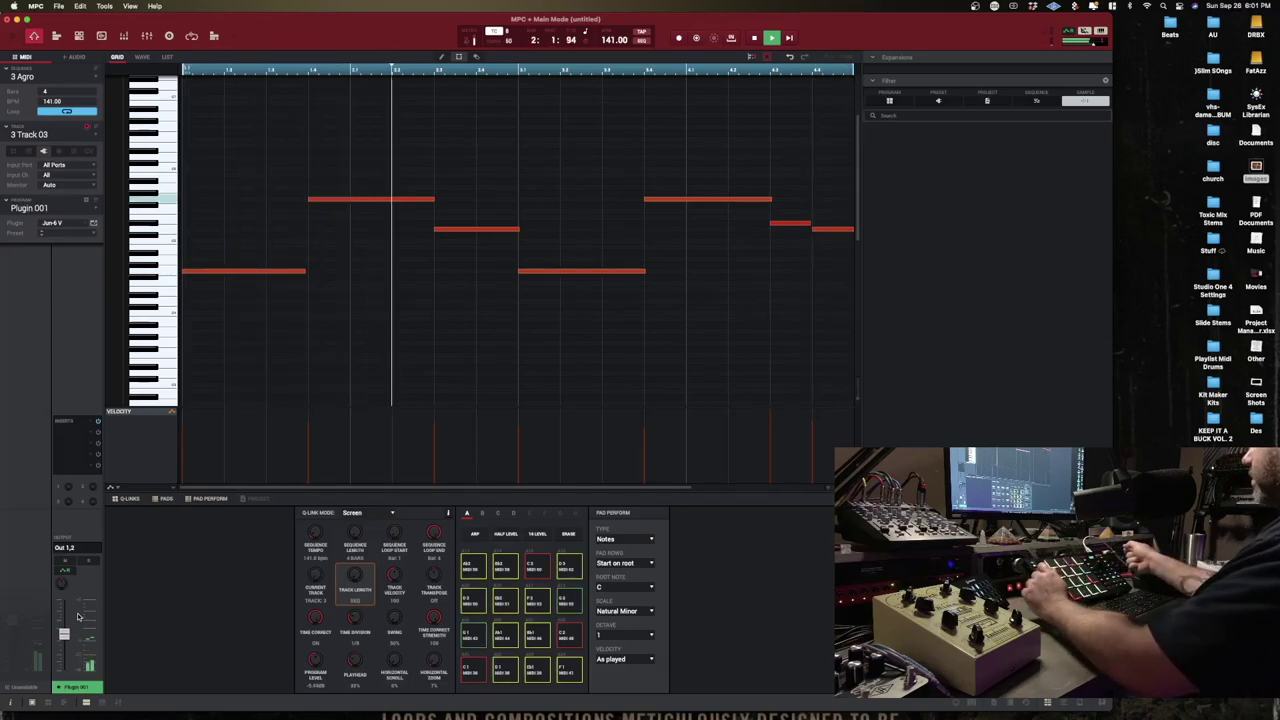
key("space")
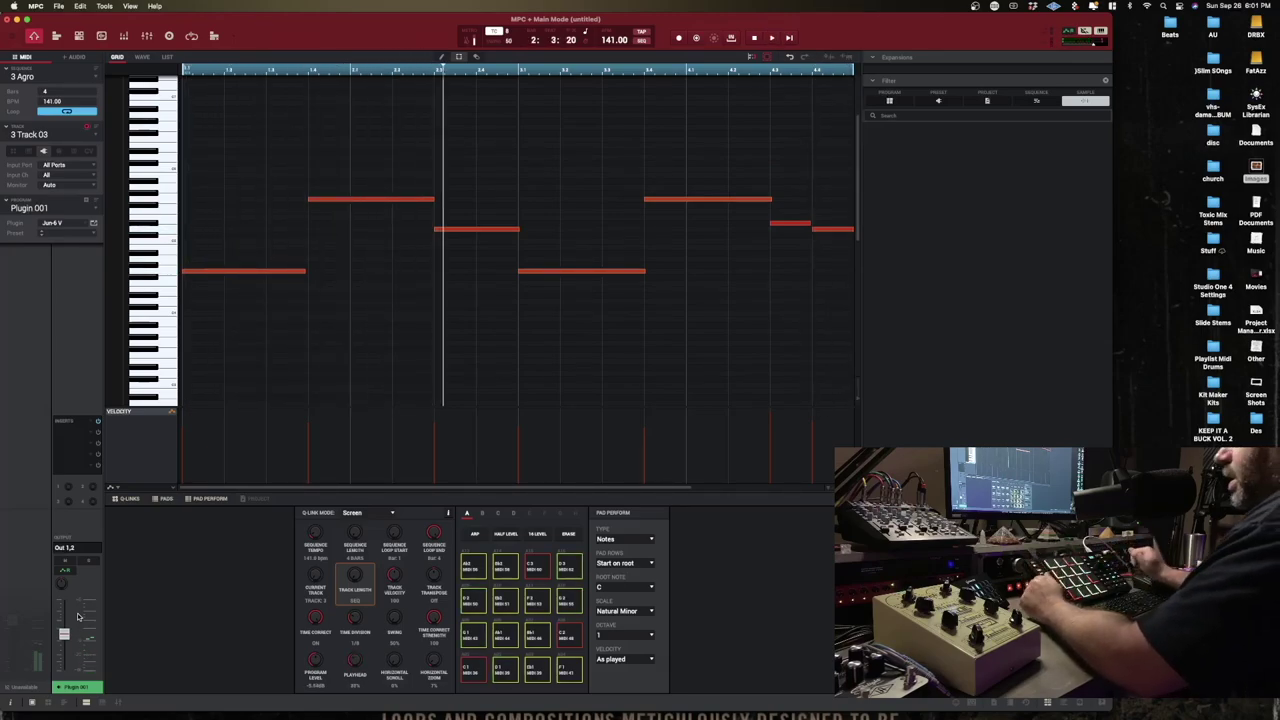